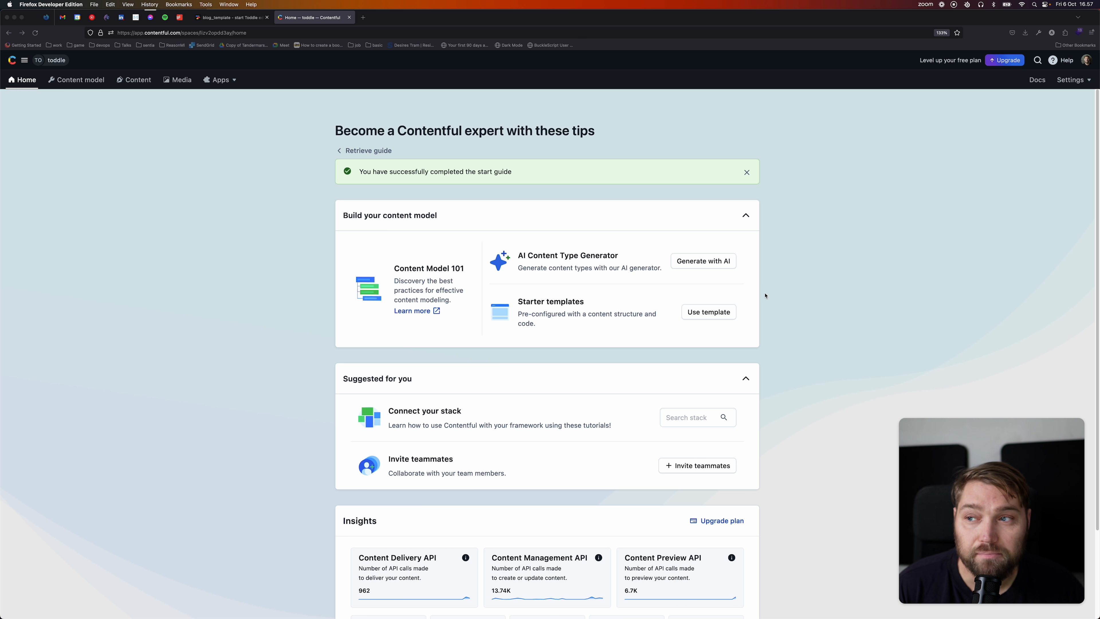
Look at the blog_template project in toddle, and open the content model overview in Contentful.
{"action": "left_click", "coordinate": [262, 18]}
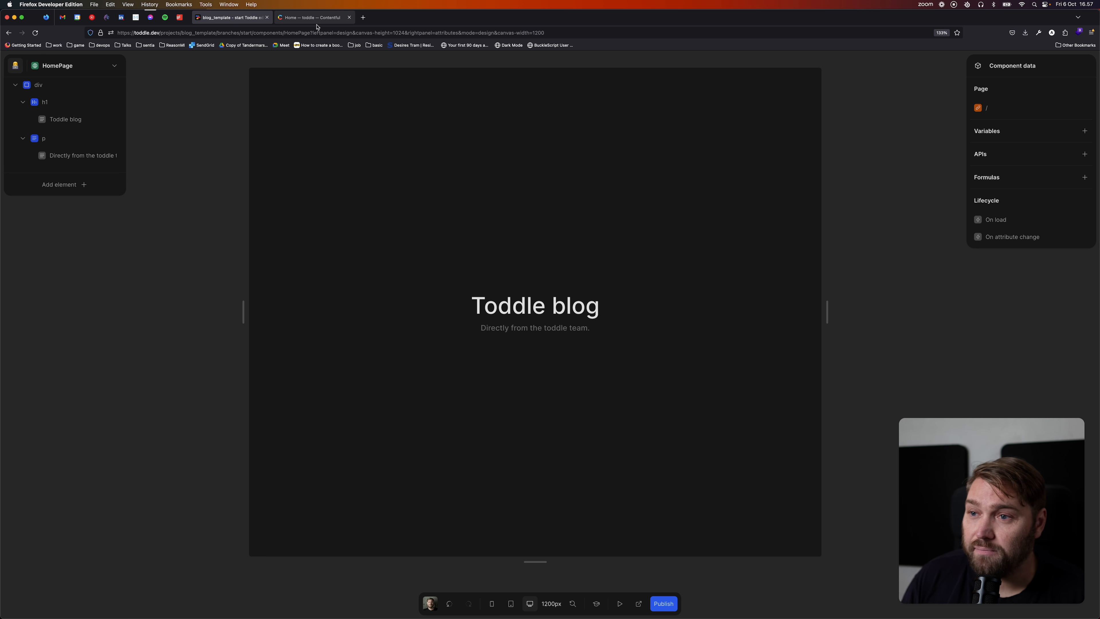
{"action": "left_click", "coordinate": [311, 18]}
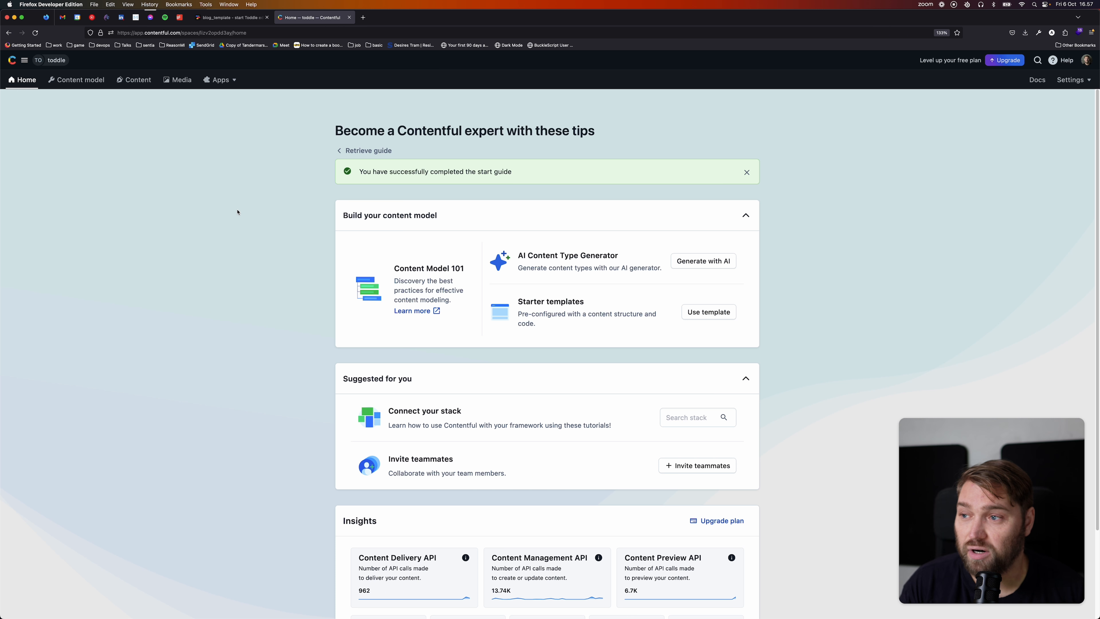
{"action": "left_click", "coordinate": [85, 82]}
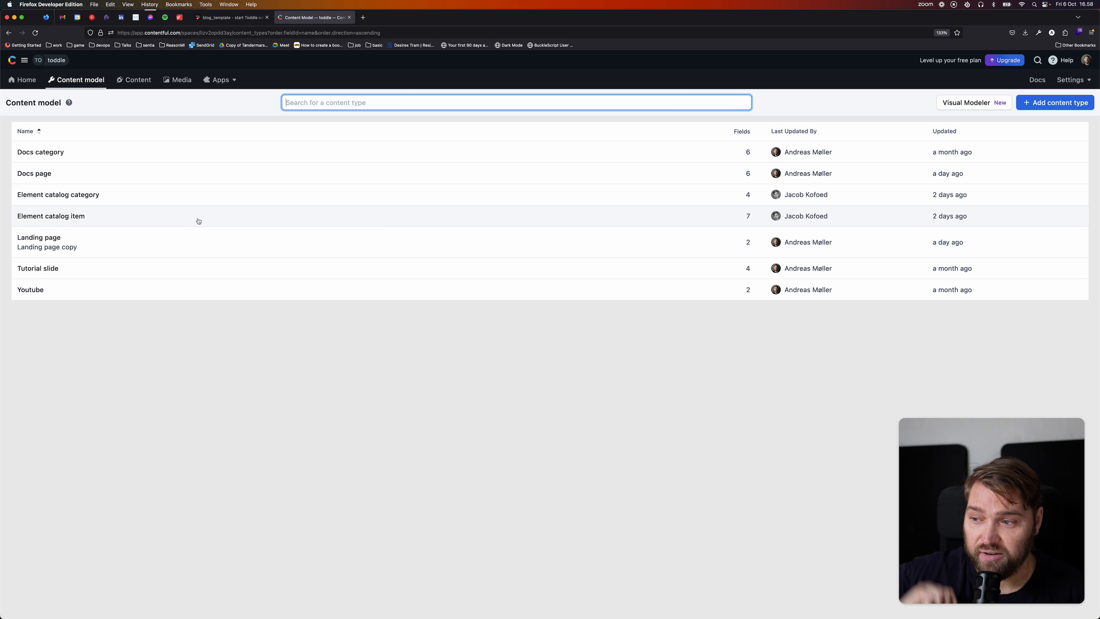
Create a content type named "Blog post" with the description "Post for the toddle blog".
{"action": "left_click", "coordinate": [1055, 103]}
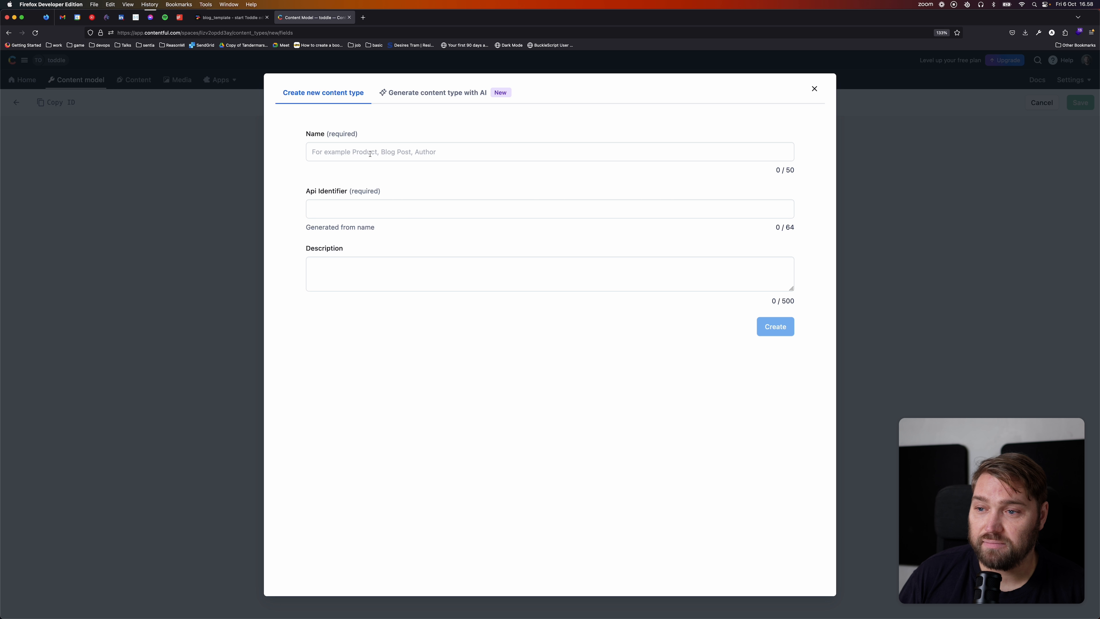
{"action": "left_click", "coordinate": [370, 153]}
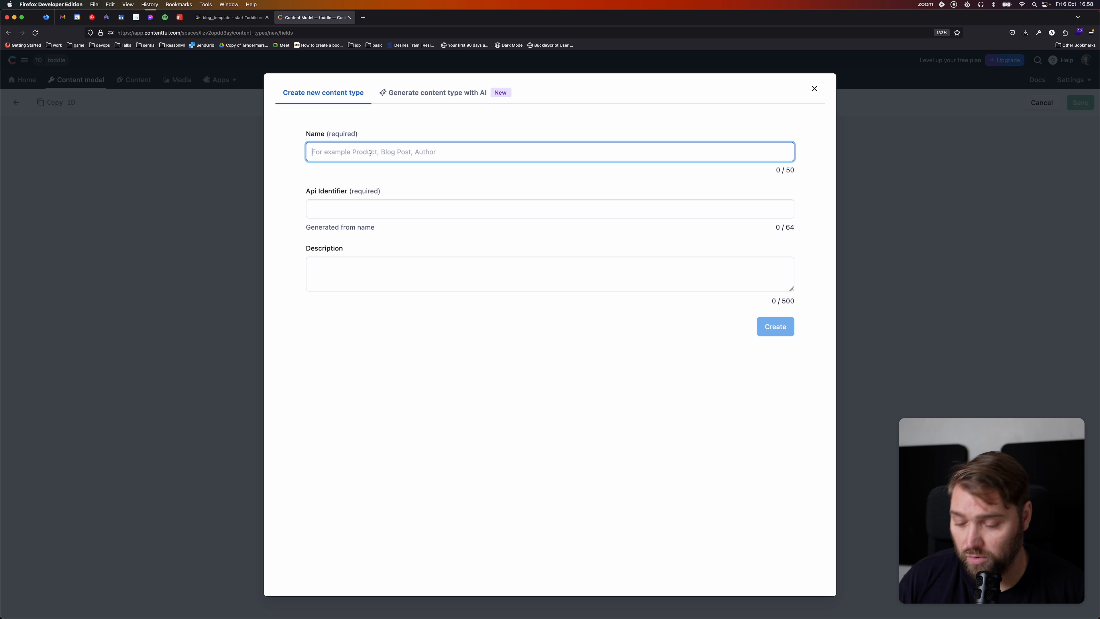
{"action": "type", "text": "Blog post"}
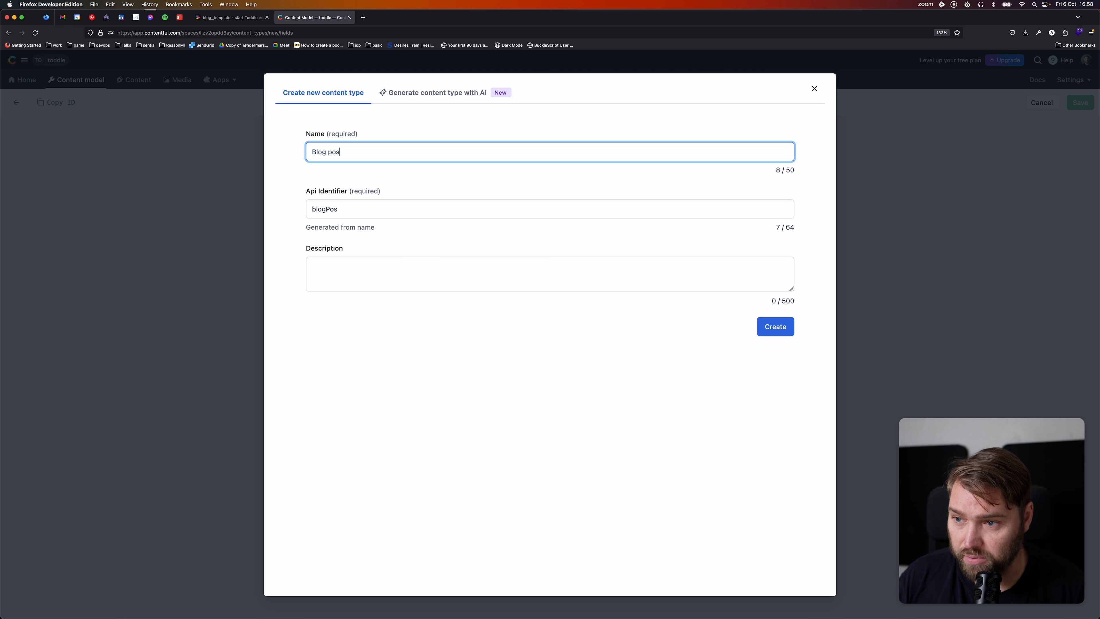
{"action": "left_click", "coordinate": [328, 266]}
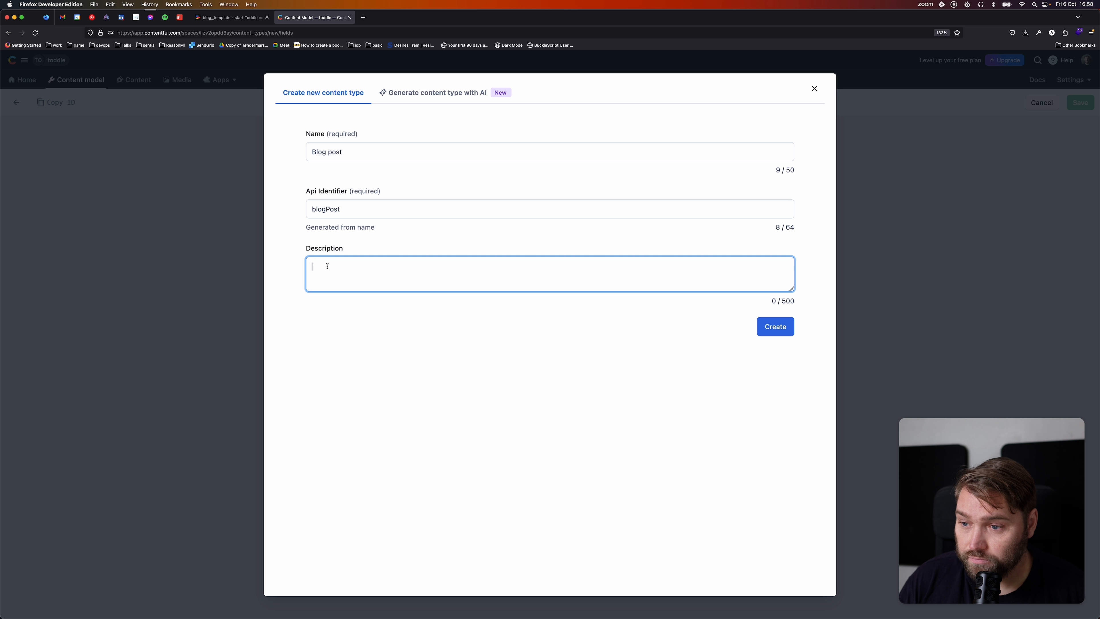
{"action": "type", "text": "Th"}
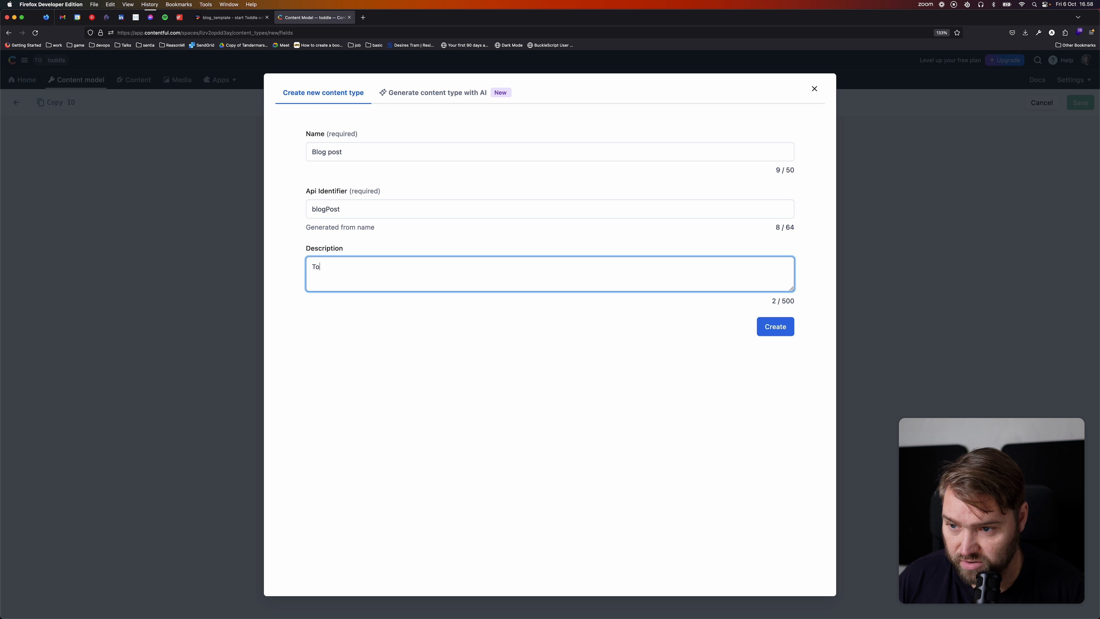
{"action": "key", "text": "BackSpace"}
{"action": "key", "text": "BackSpace"}
{"action": "type", "text": "Post for the toddle blog"}
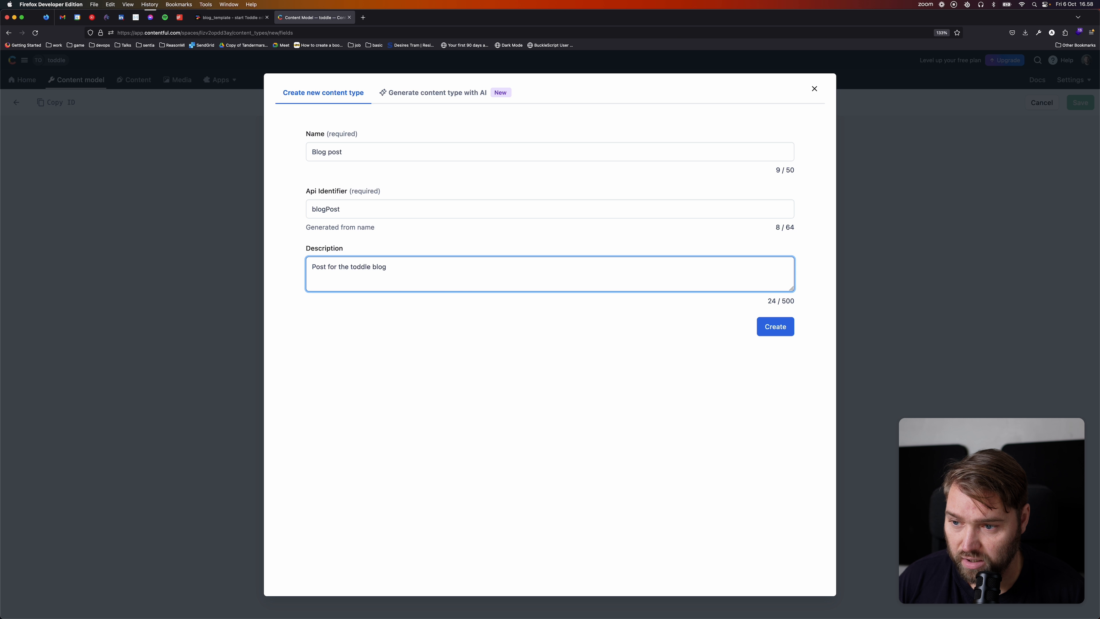
{"action": "left_click", "coordinate": [777, 326]}
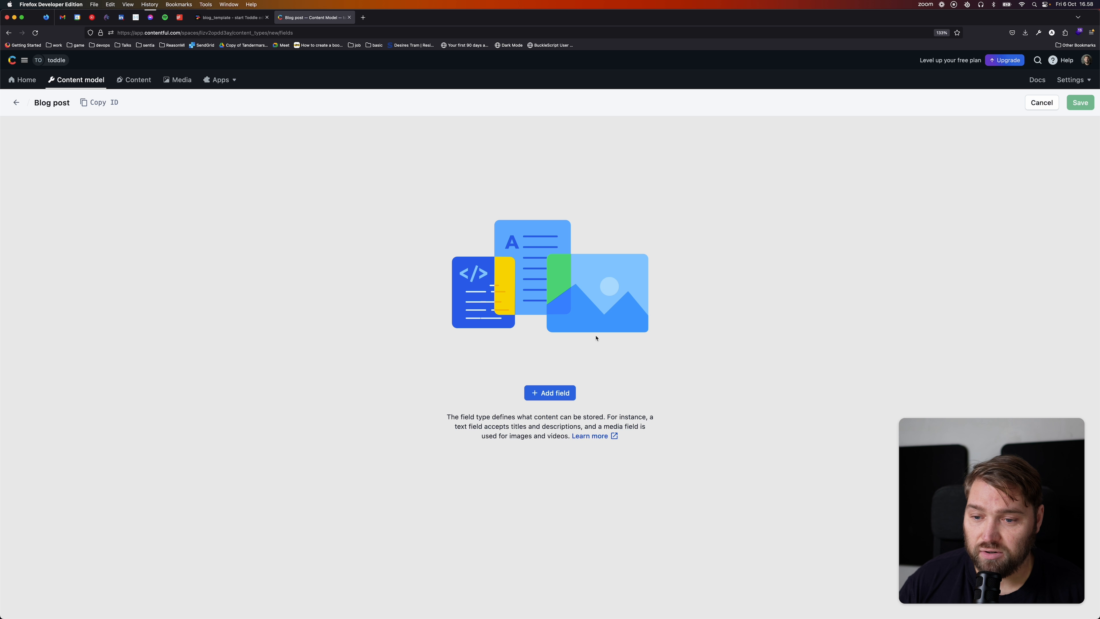
Add a short text field named "slug" to the Blog post content type and open its configuration.
{"action": "left_click", "coordinate": [544, 389]}
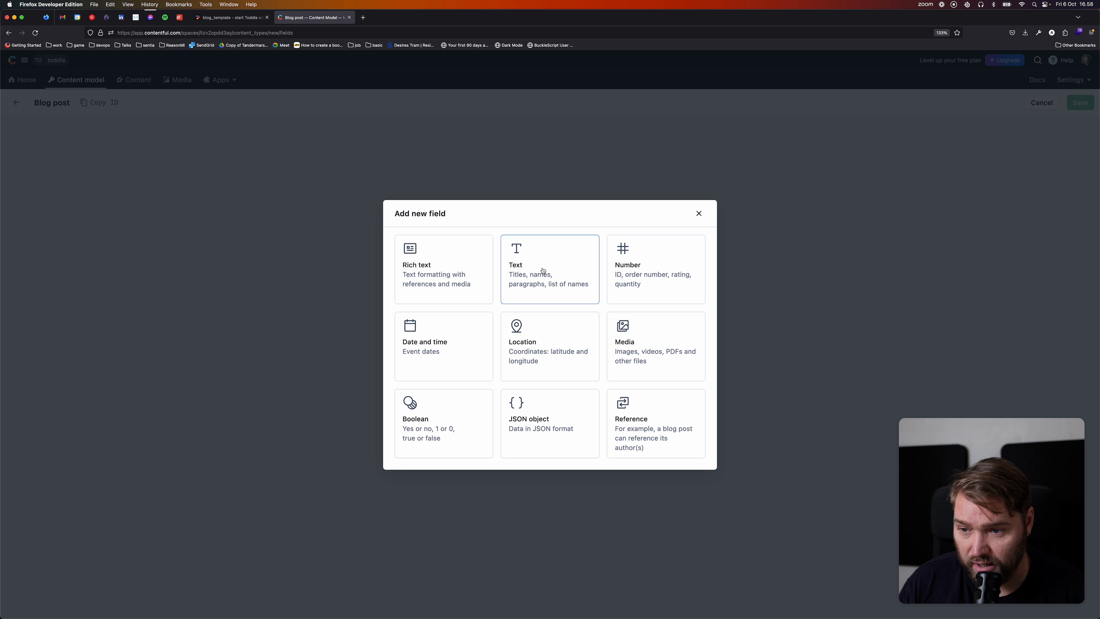
{"action": "left_click", "coordinate": [511, 278]}
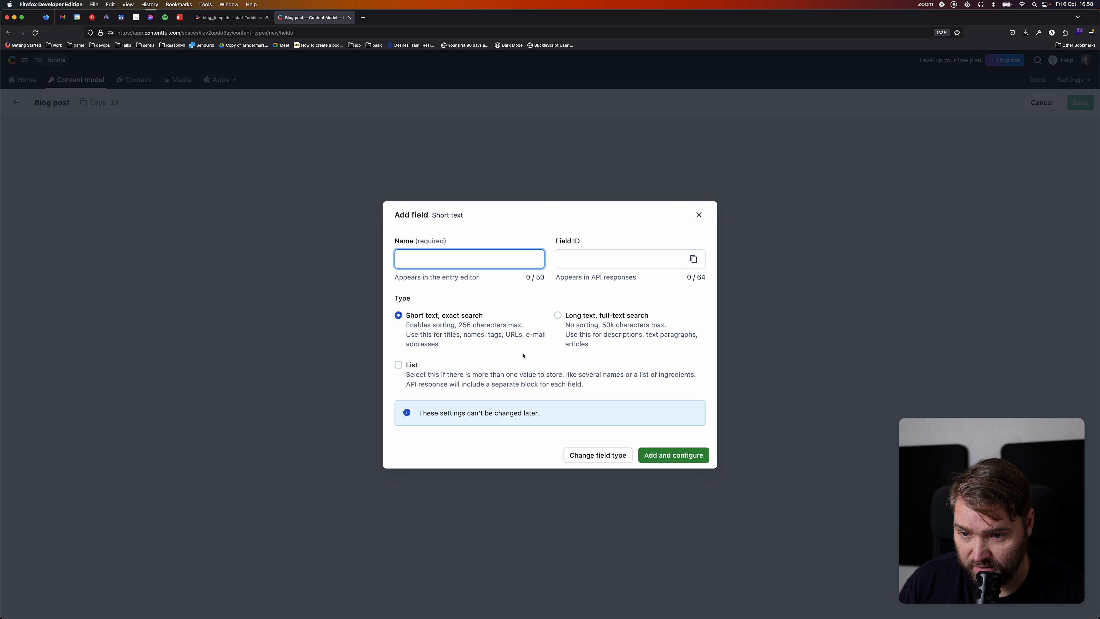
{"action": "type", "text": "slug"}
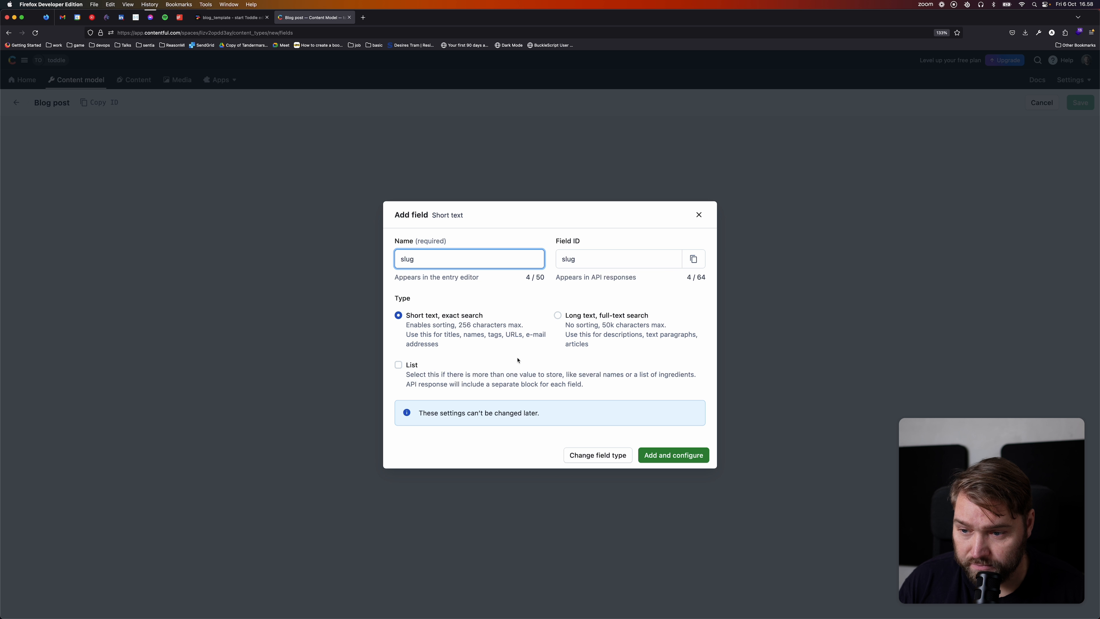
{"action": "left_click", "coordinate": [671, 452]}
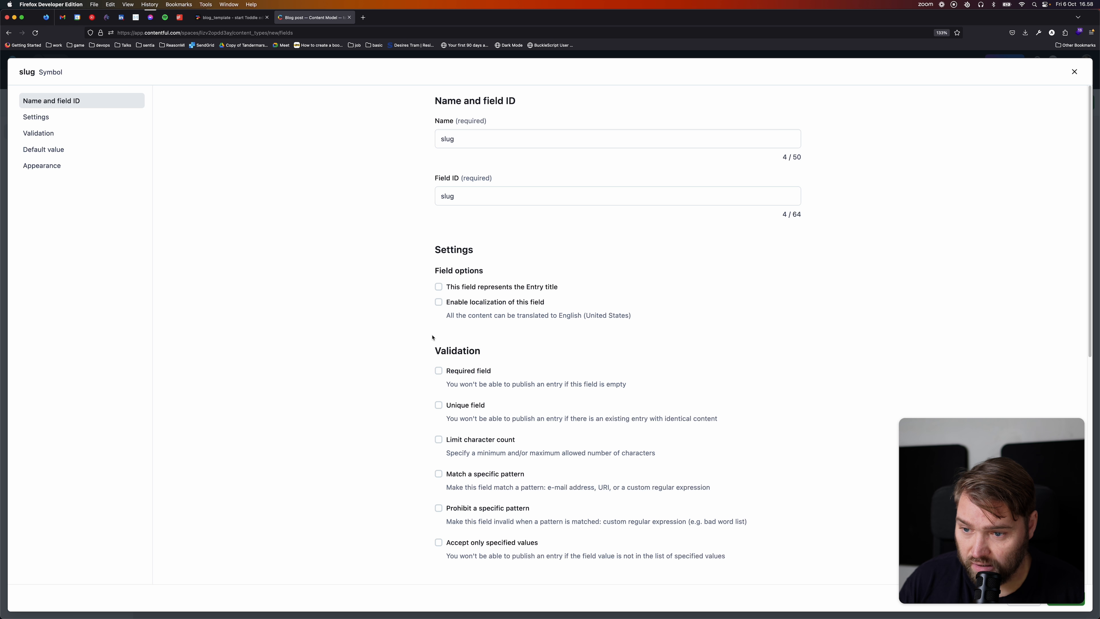
Give the slug field the Slug appearance, make it required and unique, and confirm its configuration.
{"action": "scroll", "coordinate": [505, 383], "scroll_direction": "down", "scroll_amount": 5}
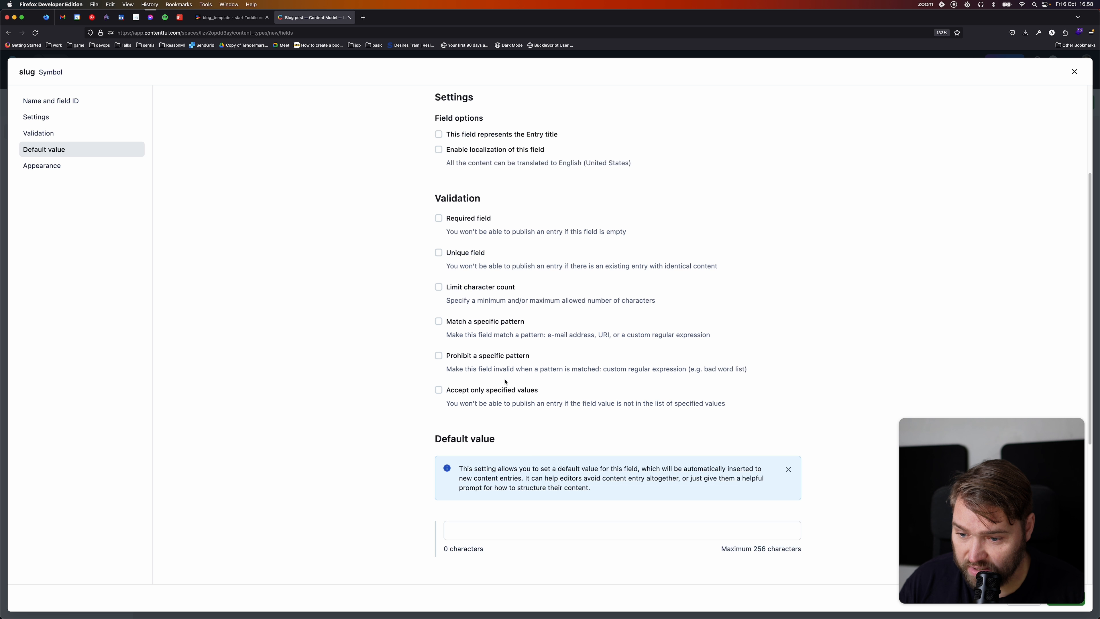
{"action": "scroll", "coordinate": [476, 316], "scroll_direction": "down", "scroll_amount": 5}
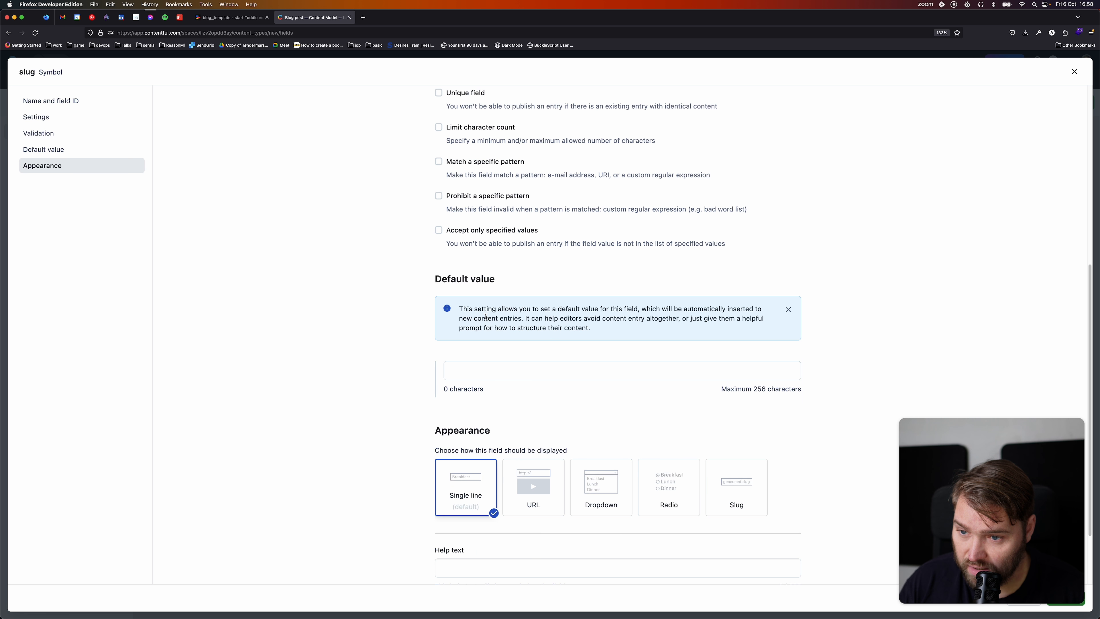
{"action": "left_click", "coordinate": [725, 481]}
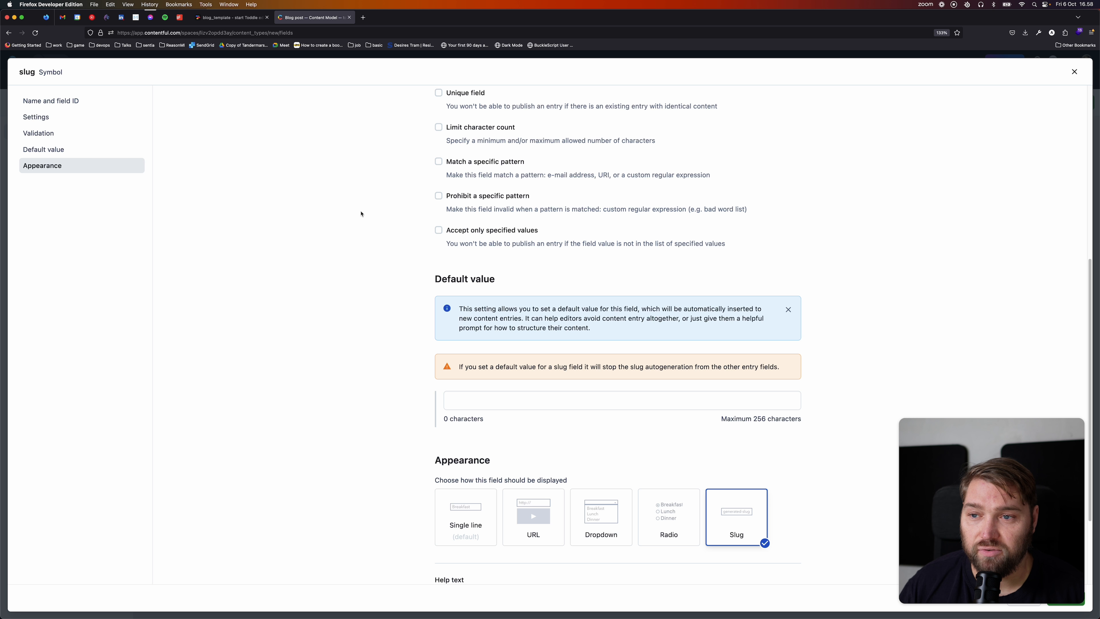
{"action": "scroll", "coordinate": [470, 202], "scroll_direction": "up", "scroll_amount": 2}
{"action": "left_click", "coordinate": [439, 154]}
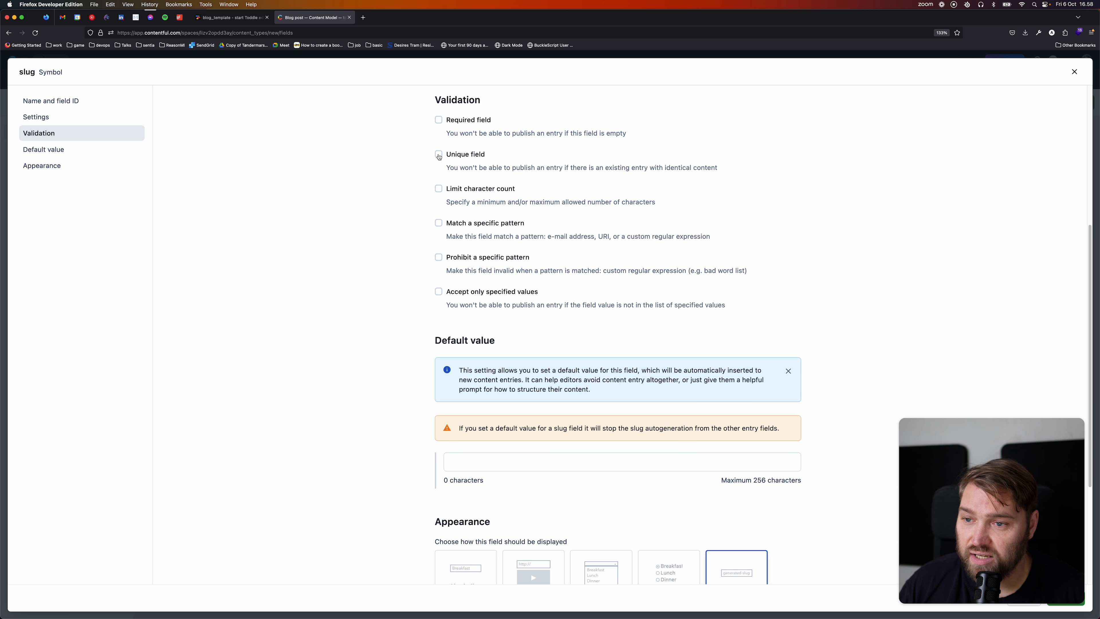
{"action": "left_click", "coordinate": [438, 120]}
{"action": "scroll", "coordinate": [304, 163], "scroll_direction": "up", "scroll_amount": 5}
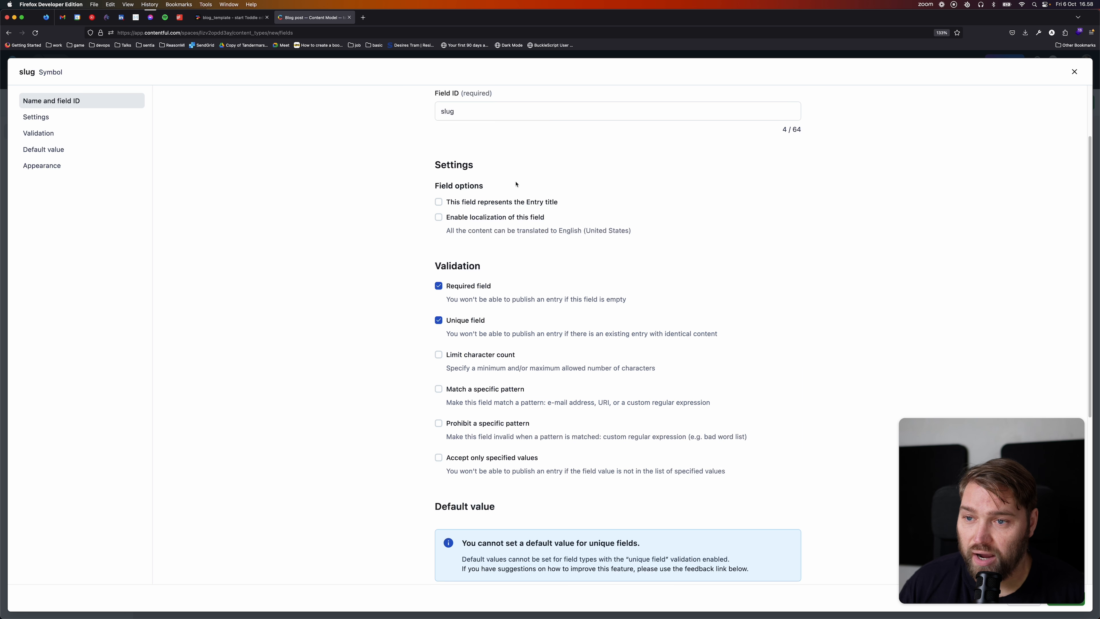
{"action": "scroll", "coordinate": [709, 439], "scroll_direction": "down", "scroll_amount": 3}
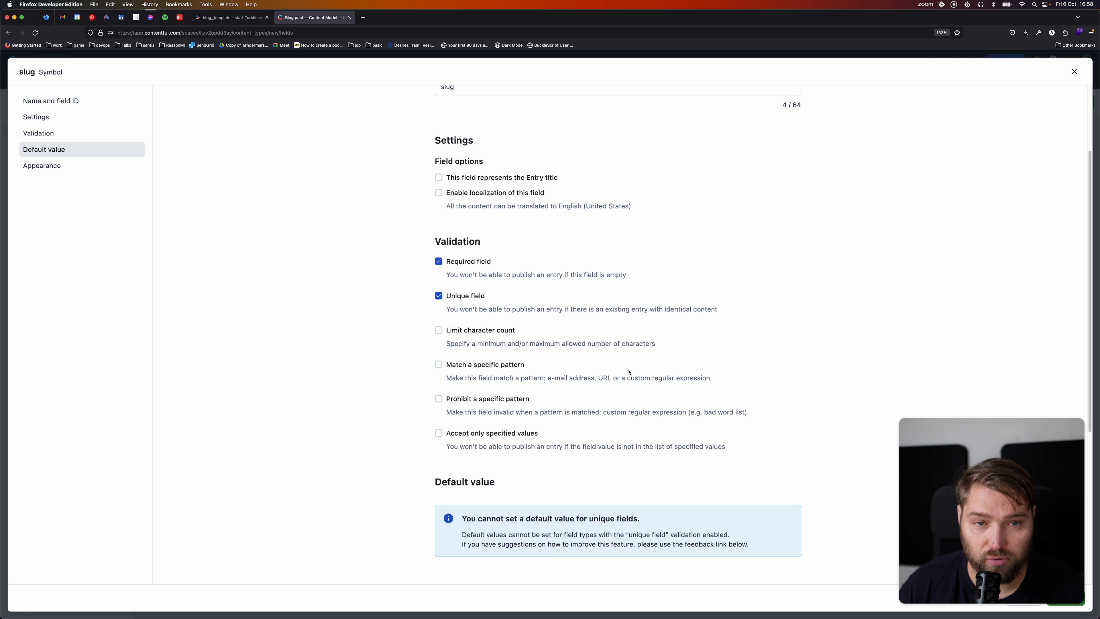
{"action": "scroll", "coordinate": [630, 357], "scroll_direction": "down", "scroll_amount": 6}
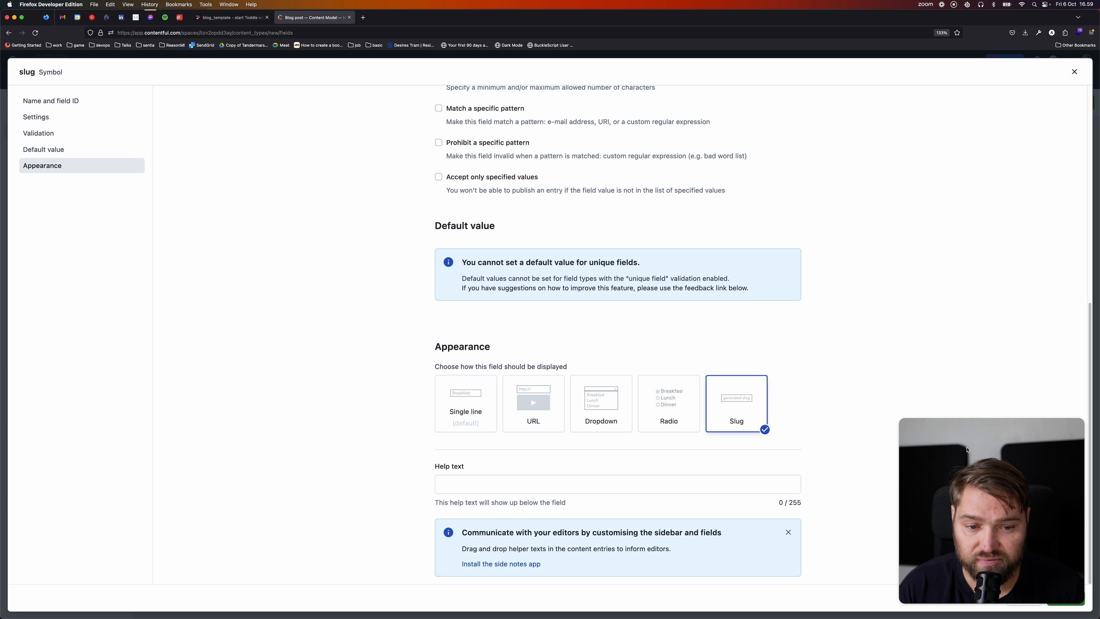
{"action": "scroll", "coordinate": [845, 261], "scroll_direction": "up", "scroll_amount": 8}
{"action": "scroll", "coordinate": [749, 371], "scroll_direction": "down", "scroll_amount": 7}
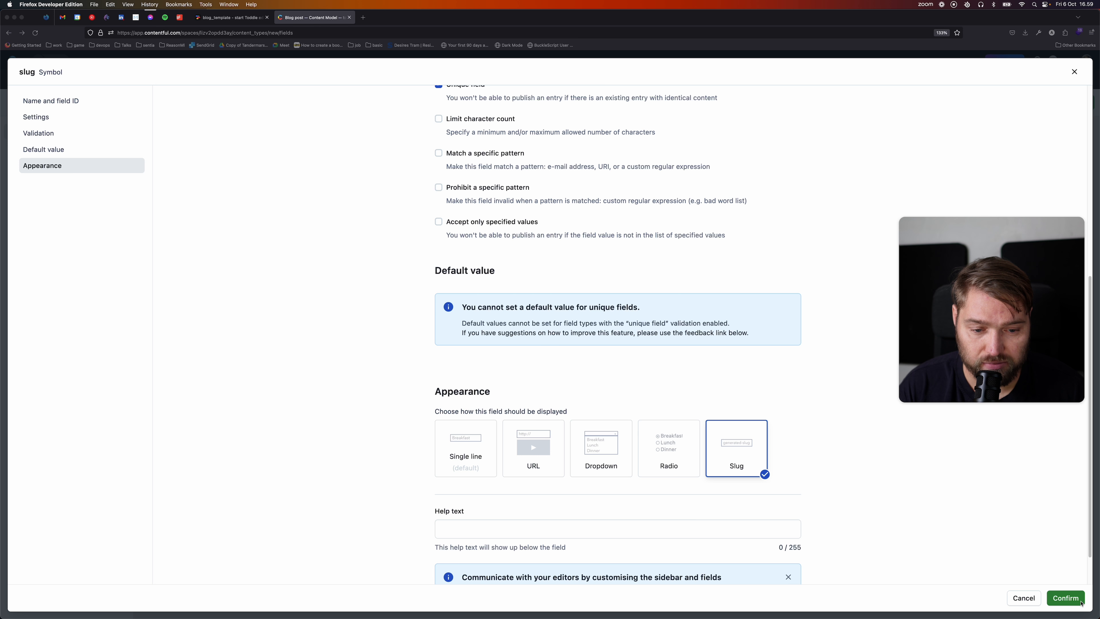
{"action": "left_click", "coordinate": [1066, 598]}
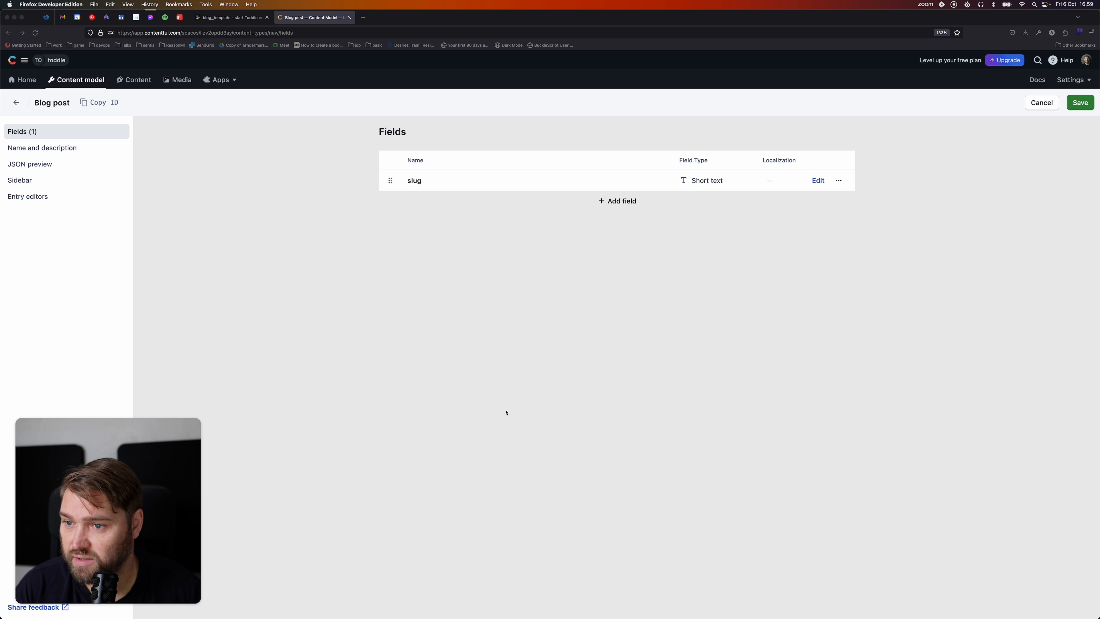
Add a short text field named "Title" to the Blog post content type with default settings.
{"action": "left_click", "coordinate": [620, 201]}
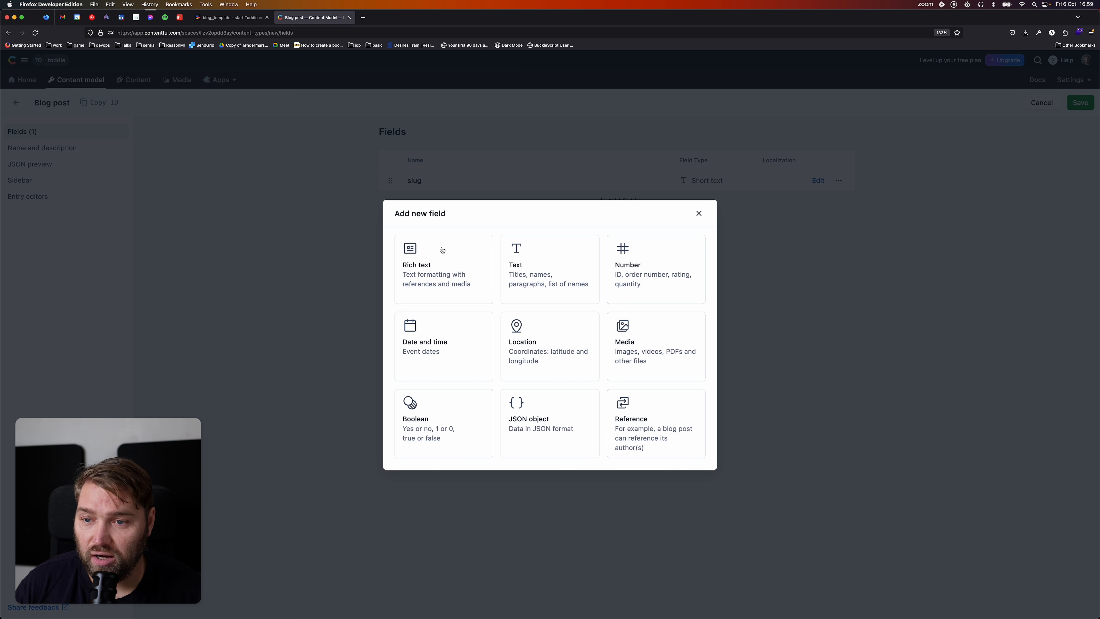
{"action": "left_click", "coordinate": [526, 263]}
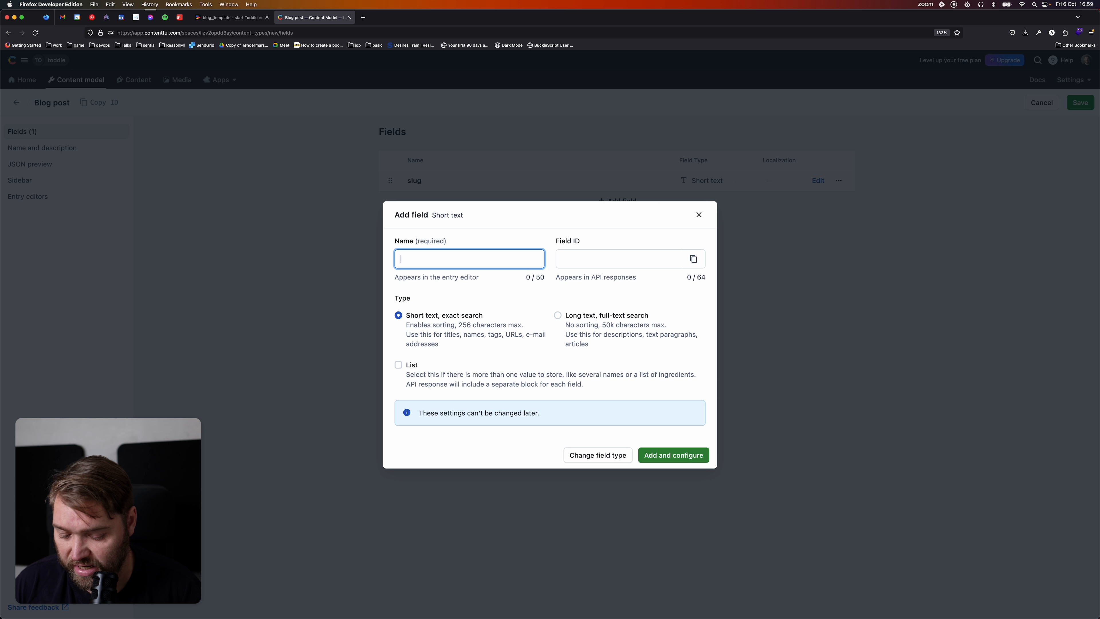
{"action": "type", "text": "Title"}
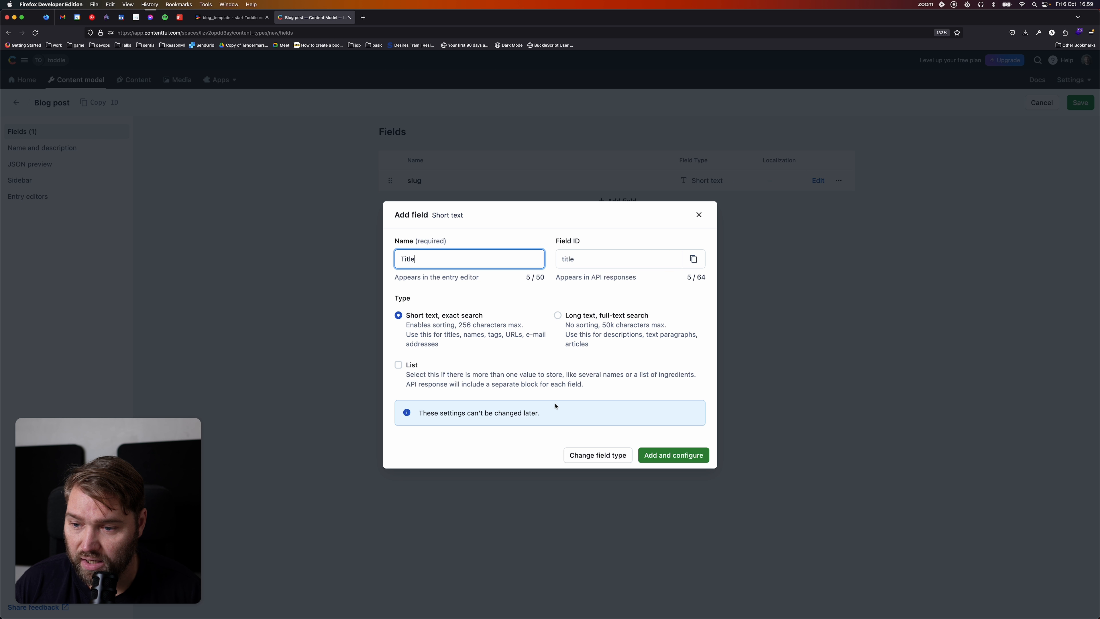
{"action": "left_click", "coordinate": [680, 454]}
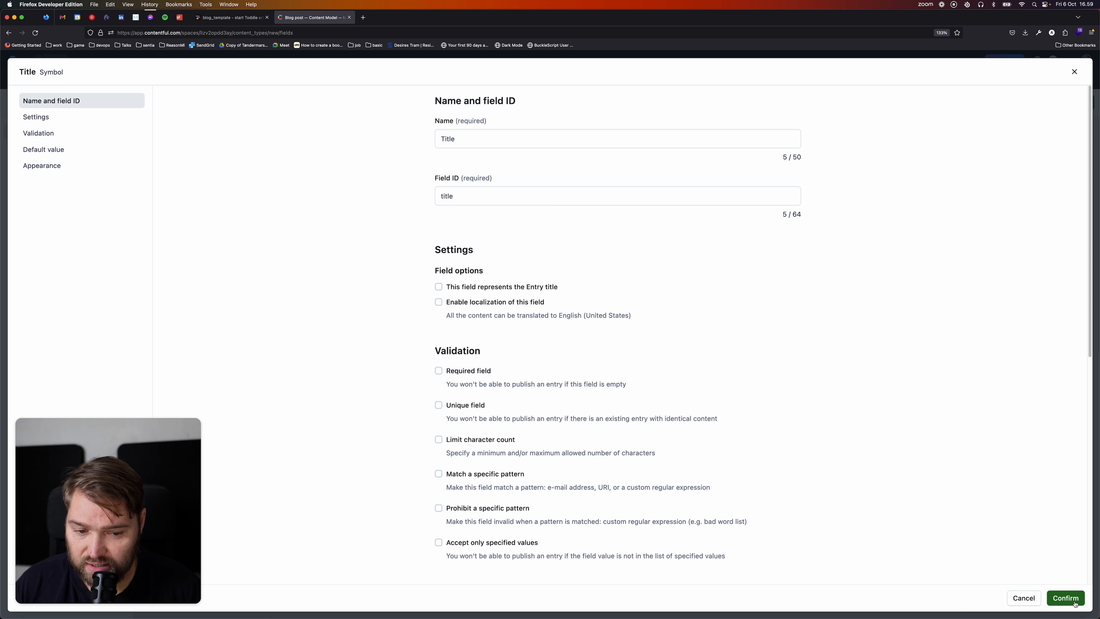
{"action": "left_click", "coordinate": [1068, 599]}
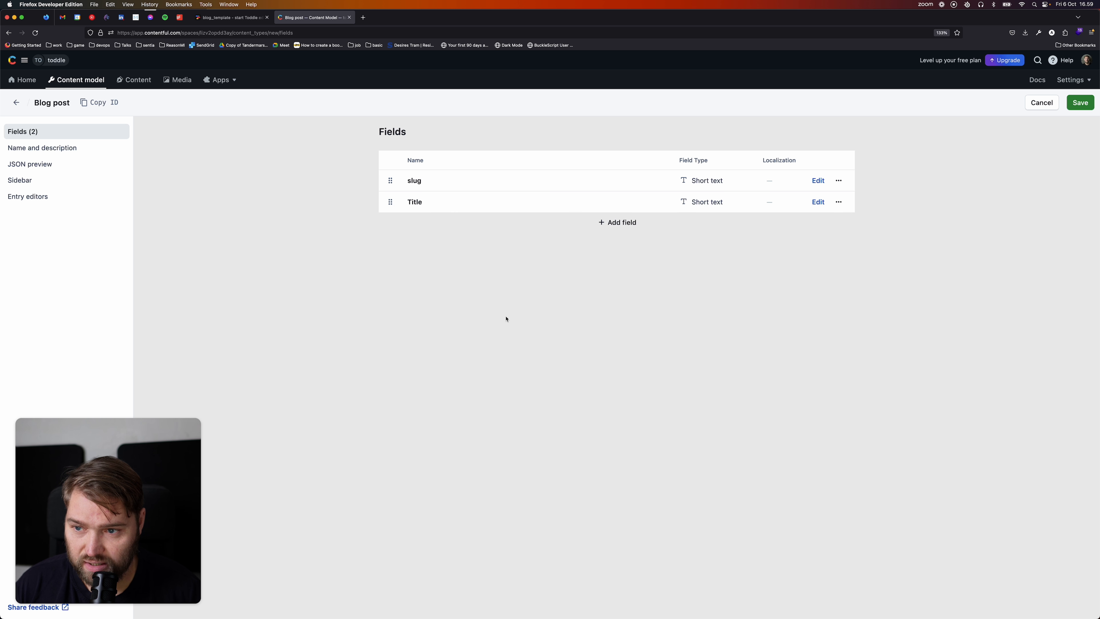
Rename the slug field as "Slug" and confirm the change.
{"action": "left_click", "coordinate": [817, 181]}
{"action": "left_click", "coordinate": [460, 139]}
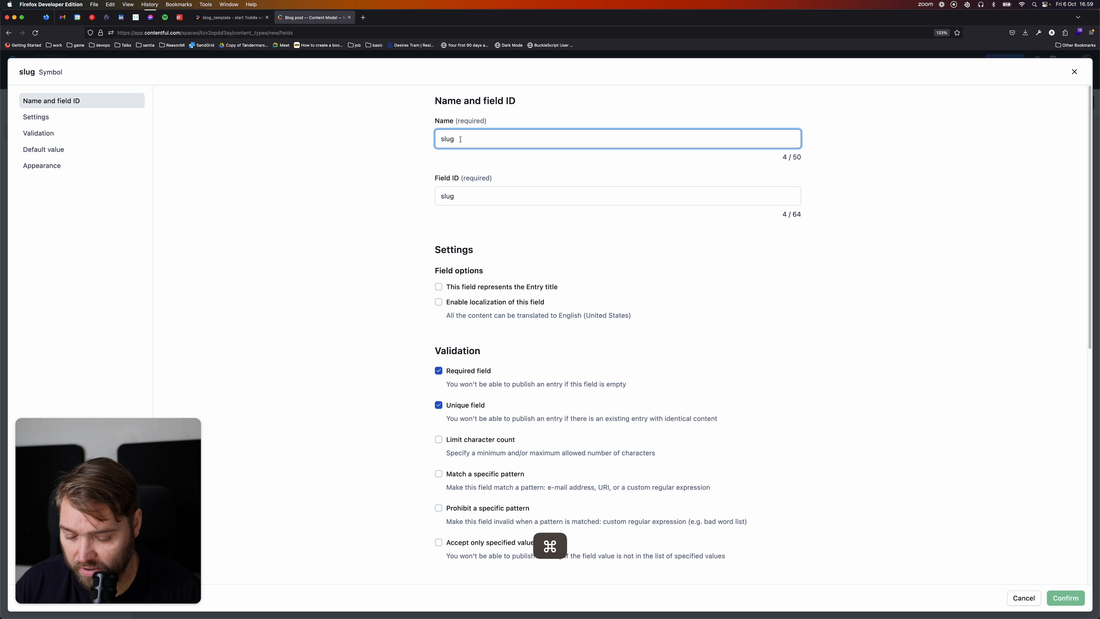
{"action": "key", "text": "super+a"}
{"action": "type", "text": "Slug"}
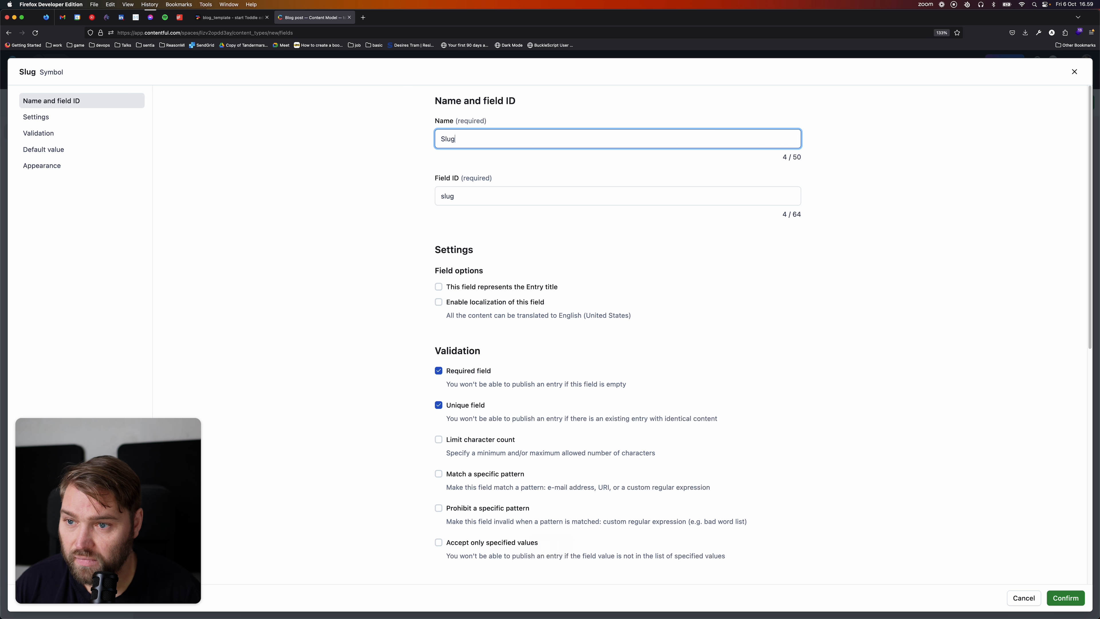
{"action": "key", "text": "Tab"}
{"action": "left_click", "coordinate": [1064, 598]}
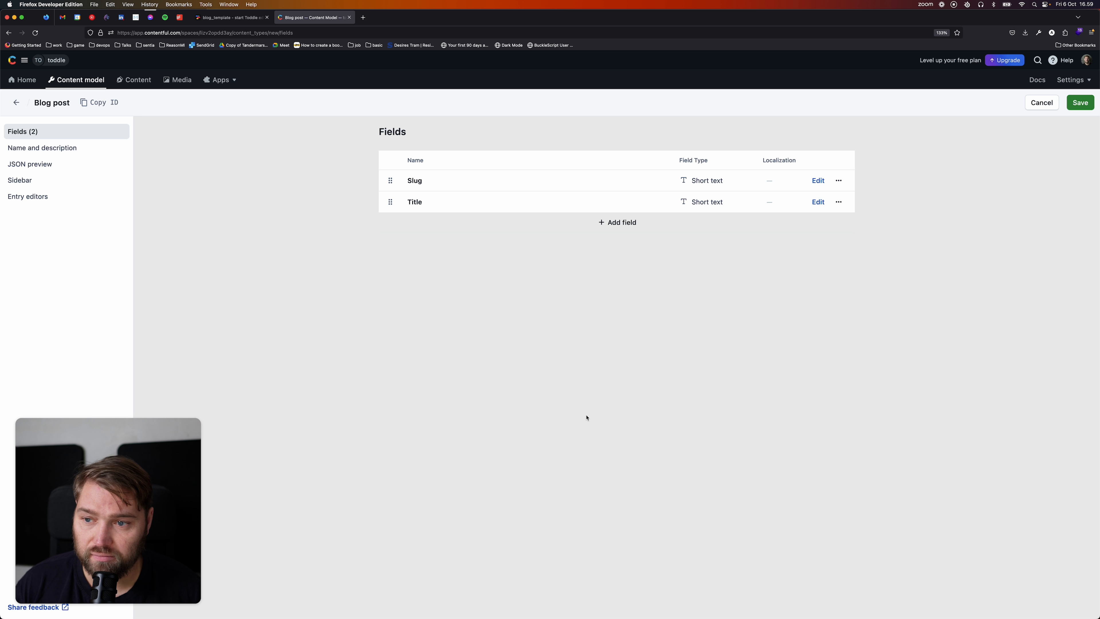
Add a short text field named "Summary" to the Blog post content type with default settings.
{"action": "left_click", "coordinate": [620, 223]}
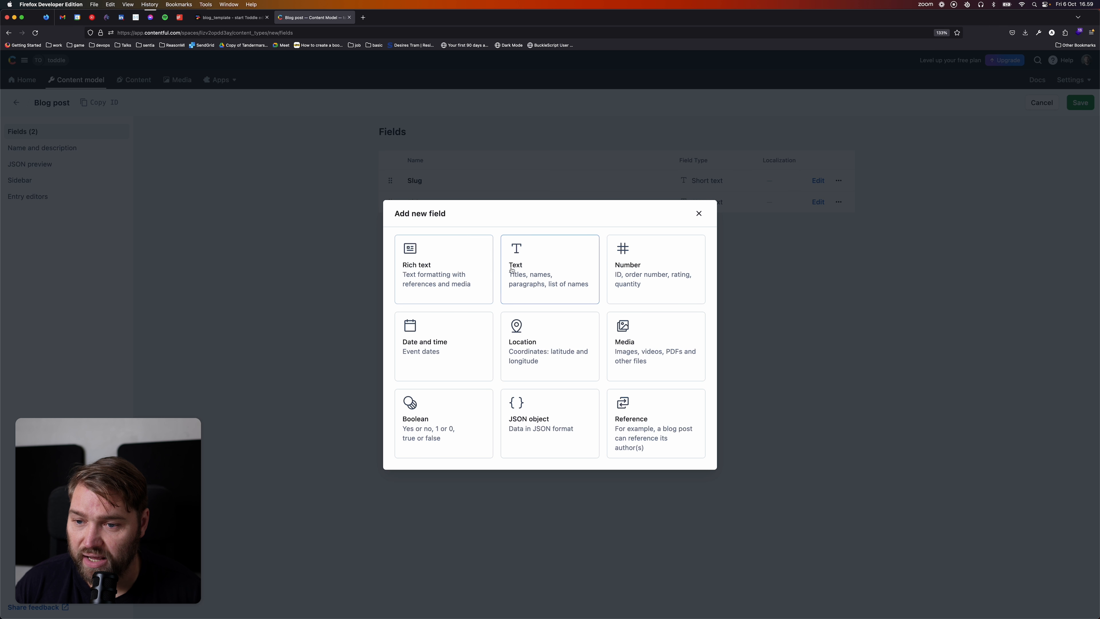
{"action": "left_click", "coordinate": [553, 272]}
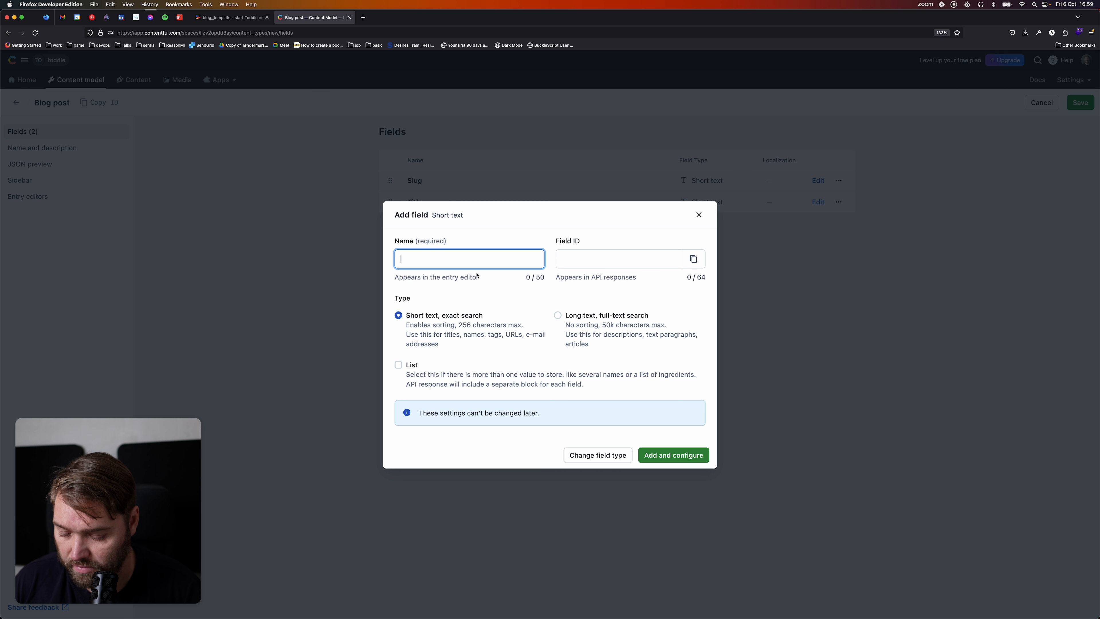
{"action": "type", "text": "Summary"}
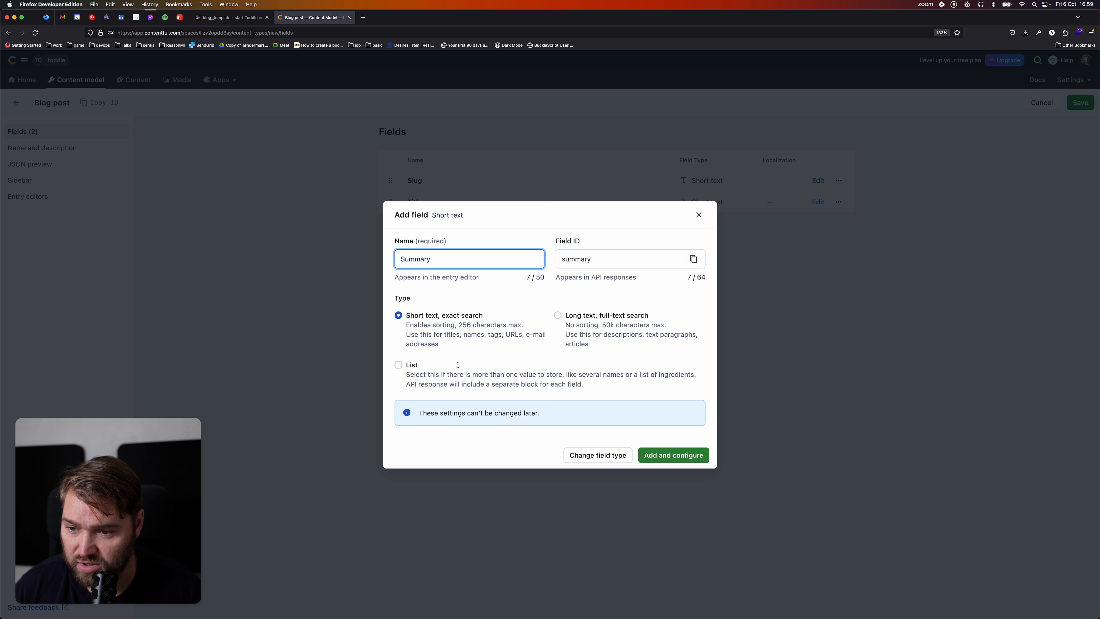
{"action": "left_click", "coordinate": [687, 456]}
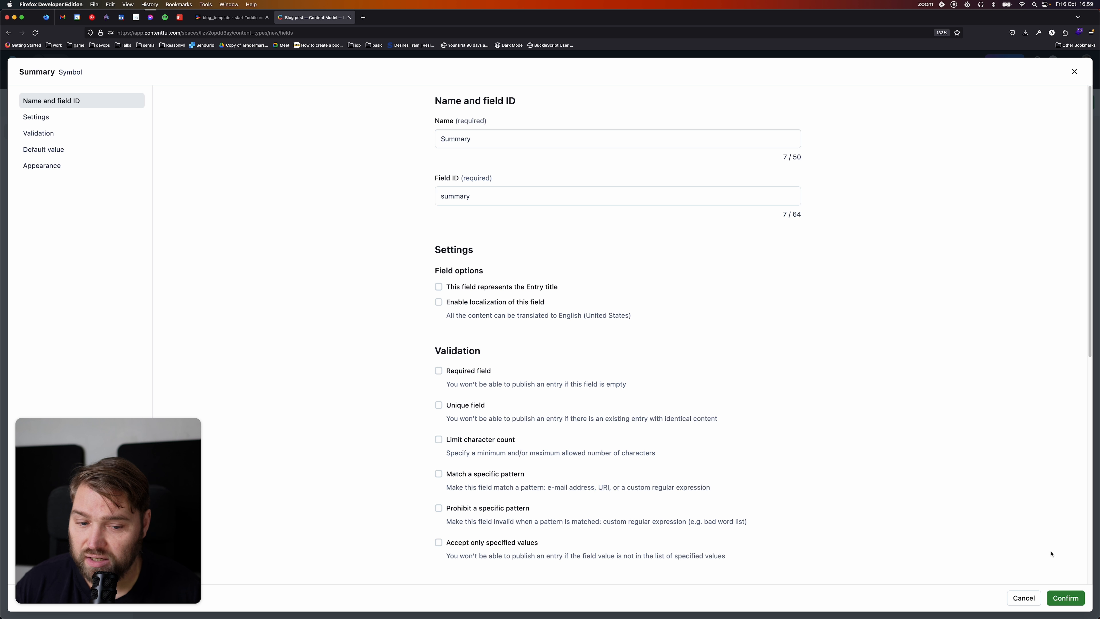
{"action": "left_click", "coordinate": [1065, 598]}
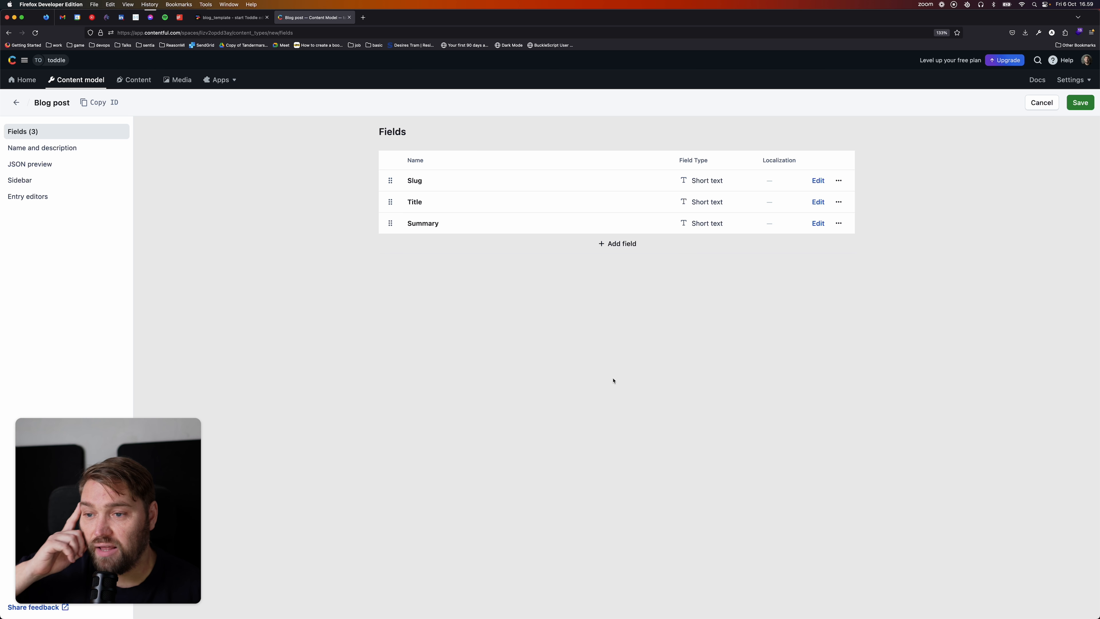
Add a single-file media field named "Header Image" to the Blog post content type with default settings.
{"action": "left_click", "coordinate": [620, 249]}
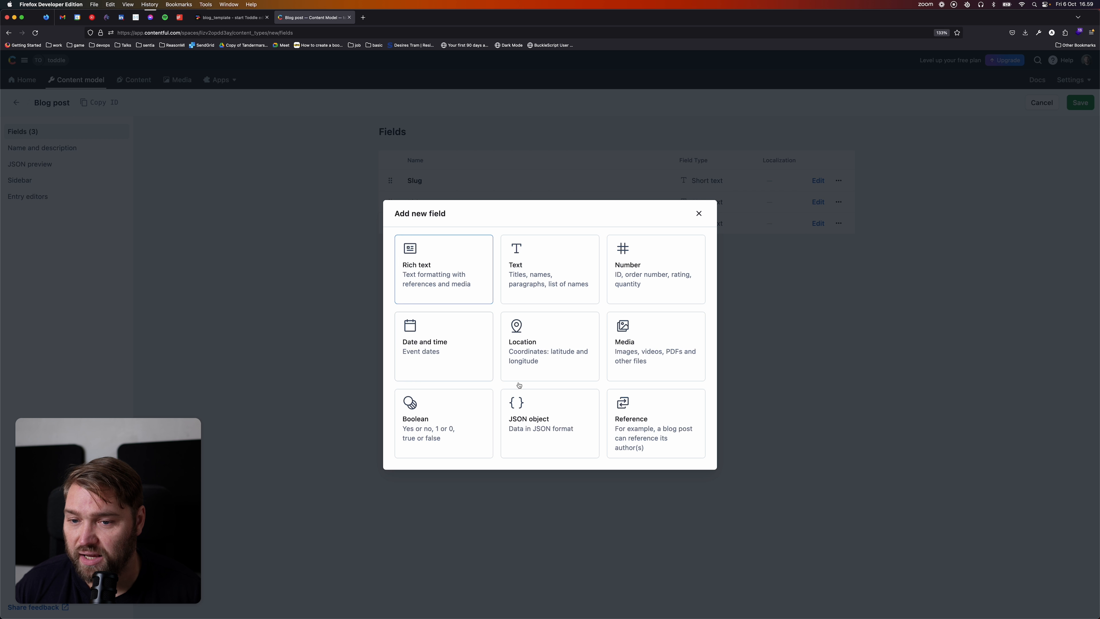
{"action": "left_click", "coordinate": [656, 359]}
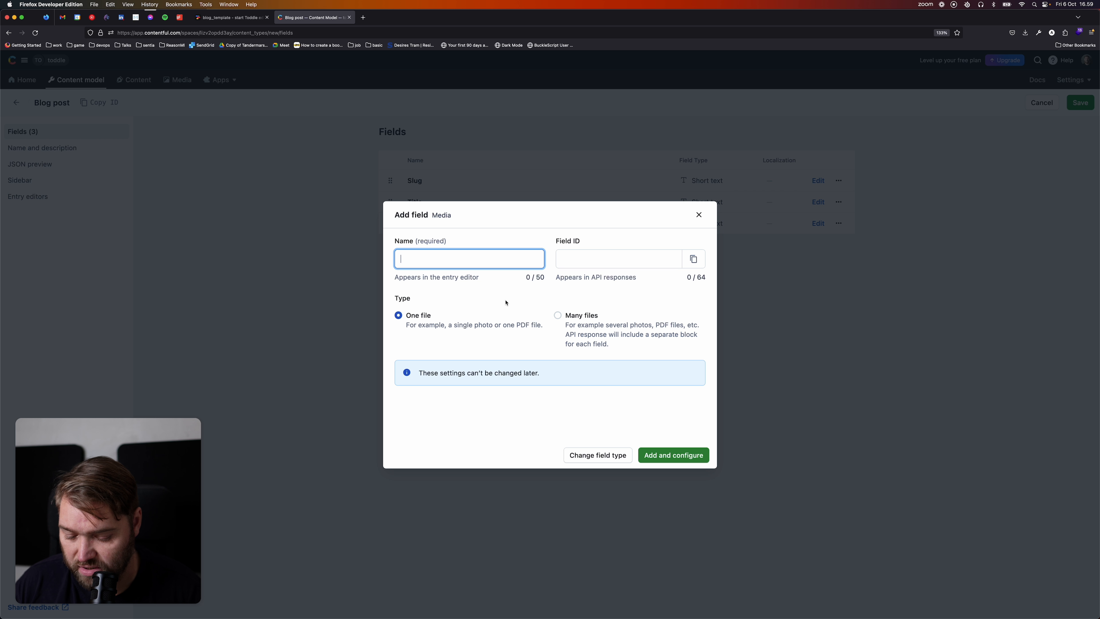
{"action": "type", "text": "Header image"}
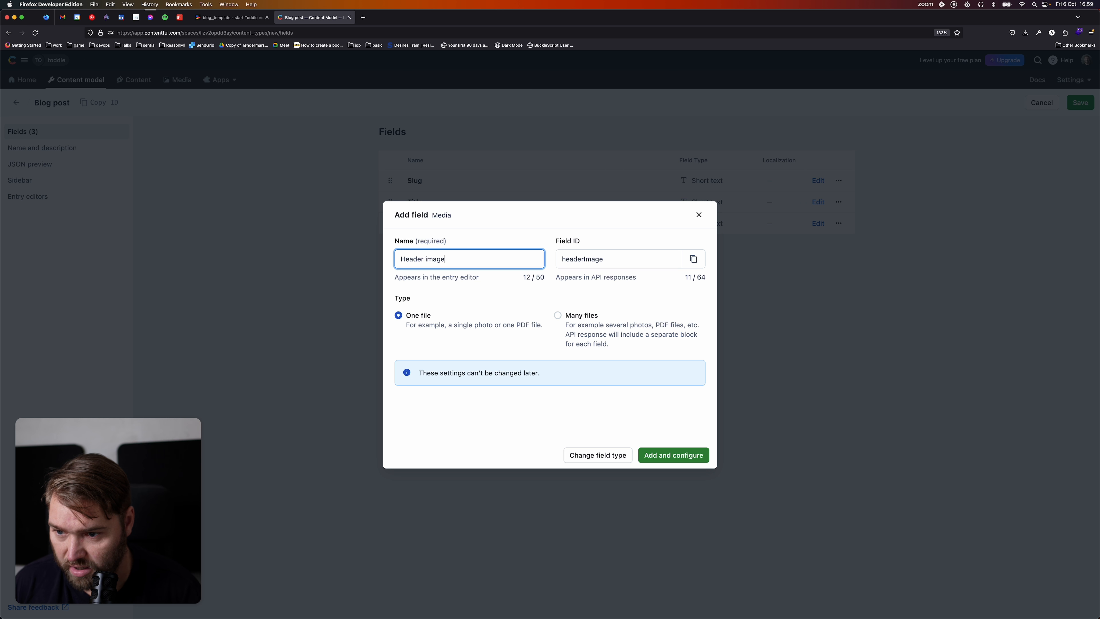
{"action": "key", "text": "alt+BackSpace"}
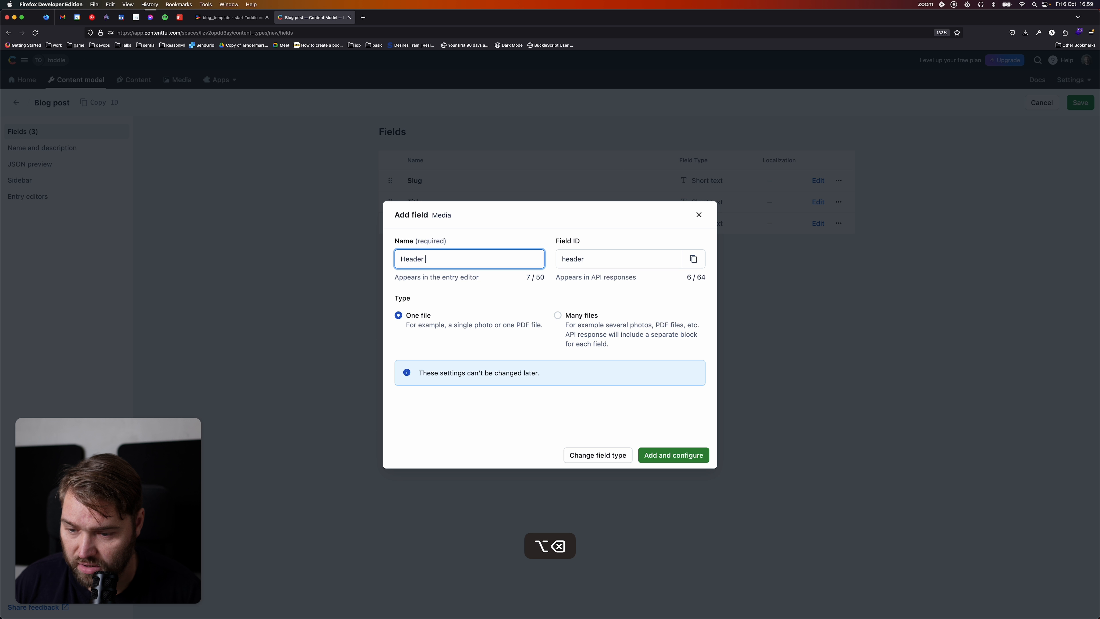
{"action": "type", "text": "Image"}
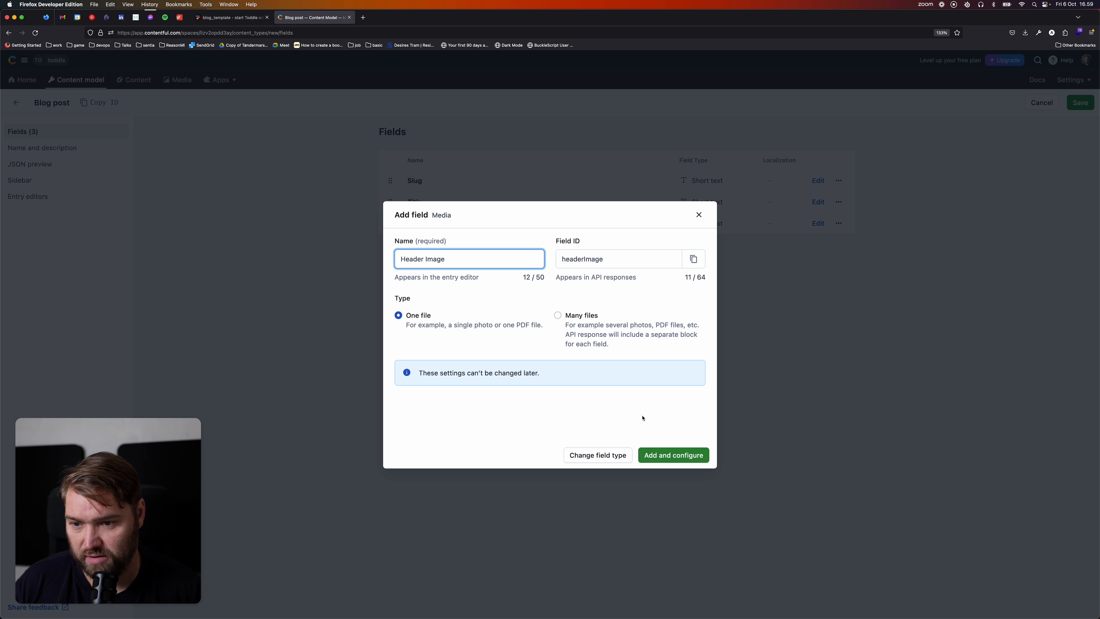
{"action": "left_click", "coordinate": [693, 459]}
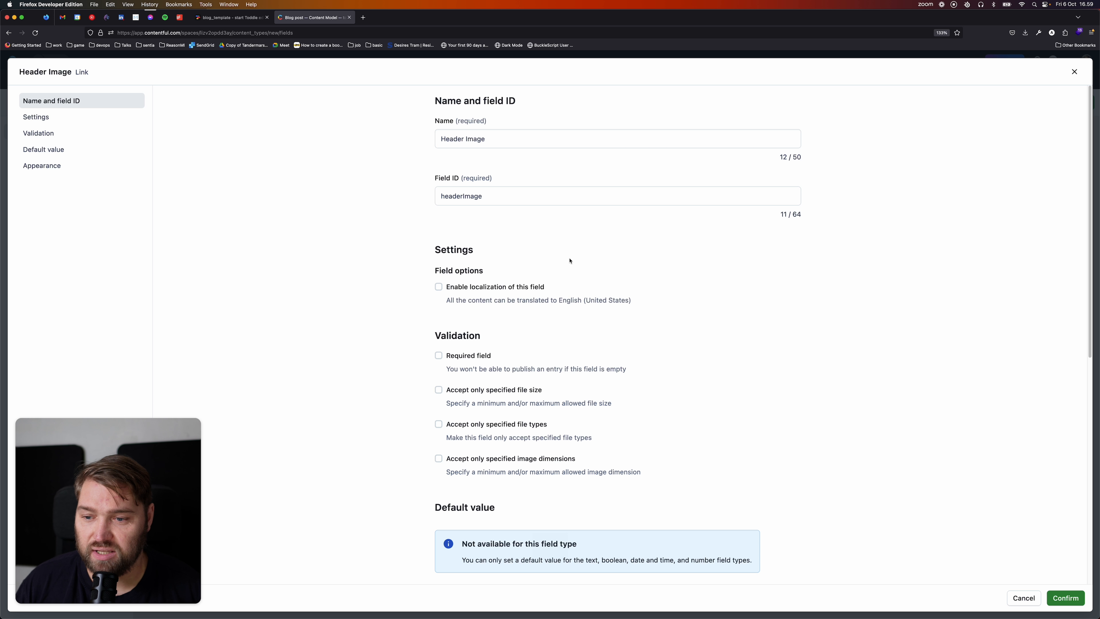
{"action": "key", "text": "Return"}
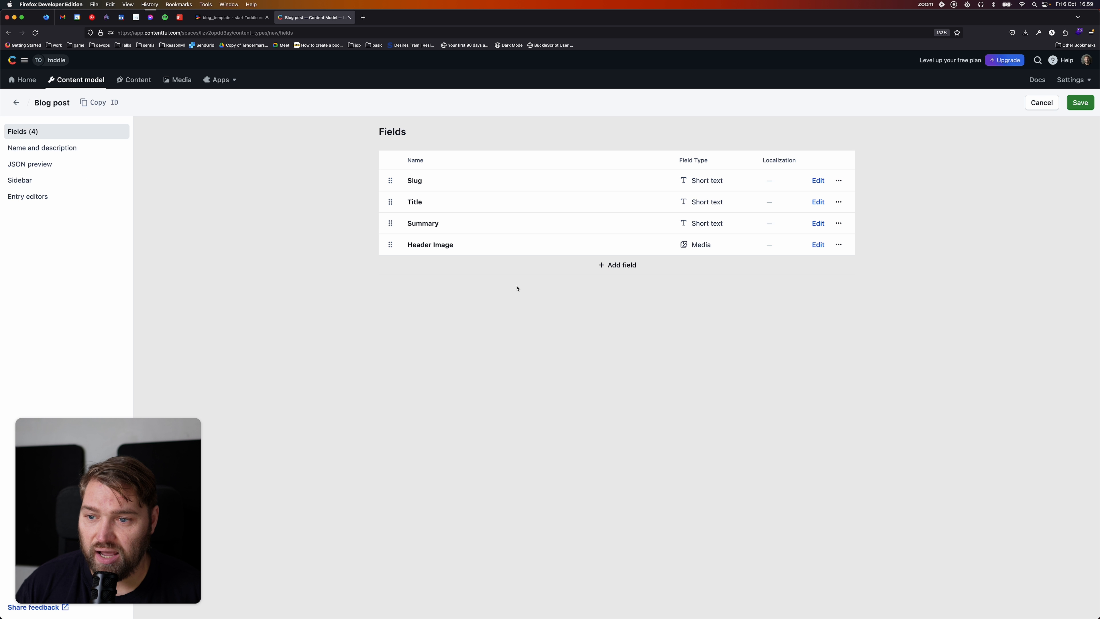
Add a rich text field named "Content" with default settings and save the Blog post content type.
{"action": "left_click", "coordinate": [621, 270]}
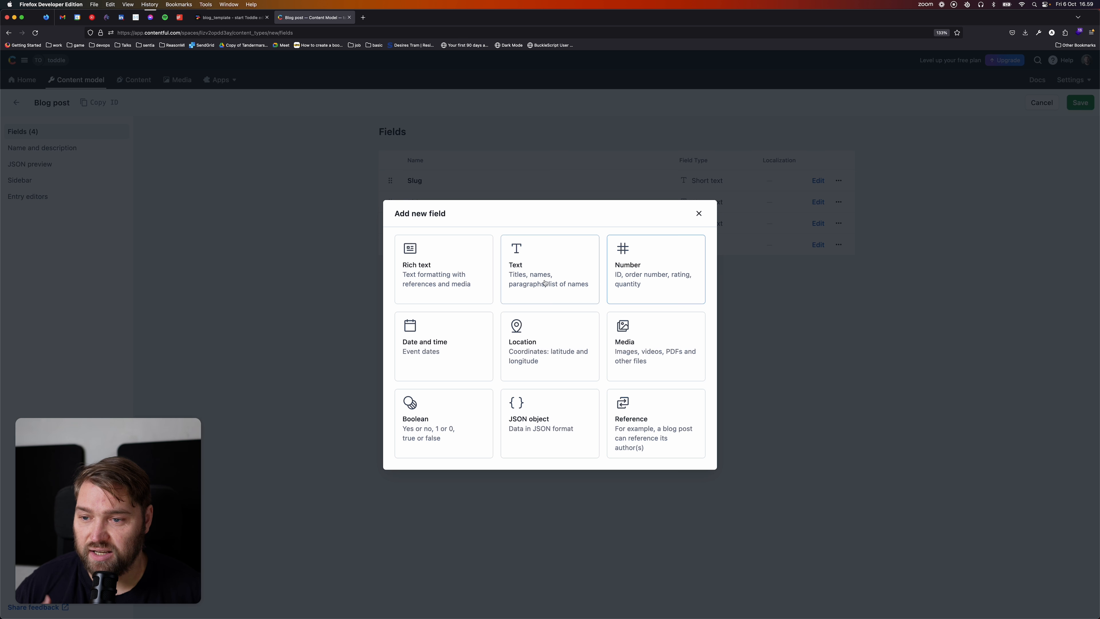
{"action": "left_click", "coordinate": [438, 271]}
{"action": "type", "text": "Content"}
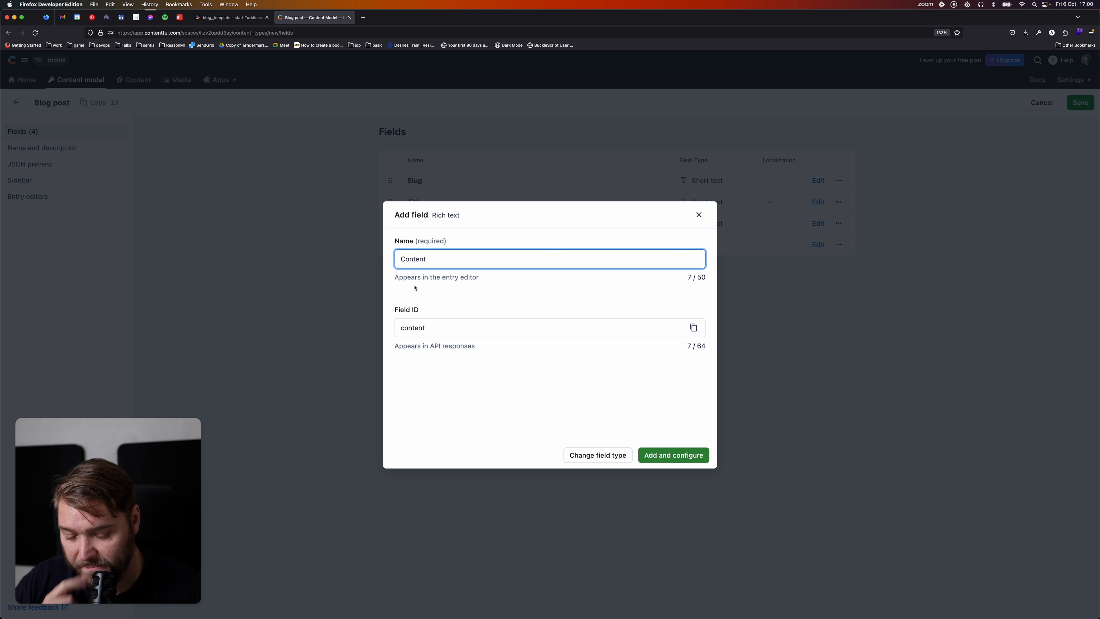
{"action": "key", "text": "super+BackSpace"}
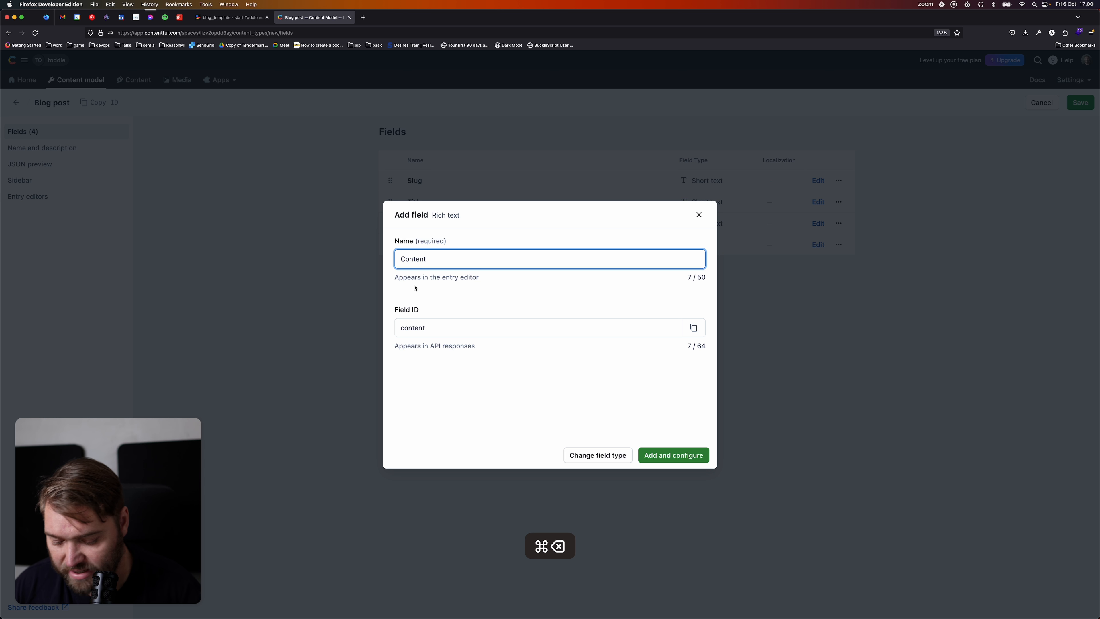
{"action": "type", "text": "Con"}
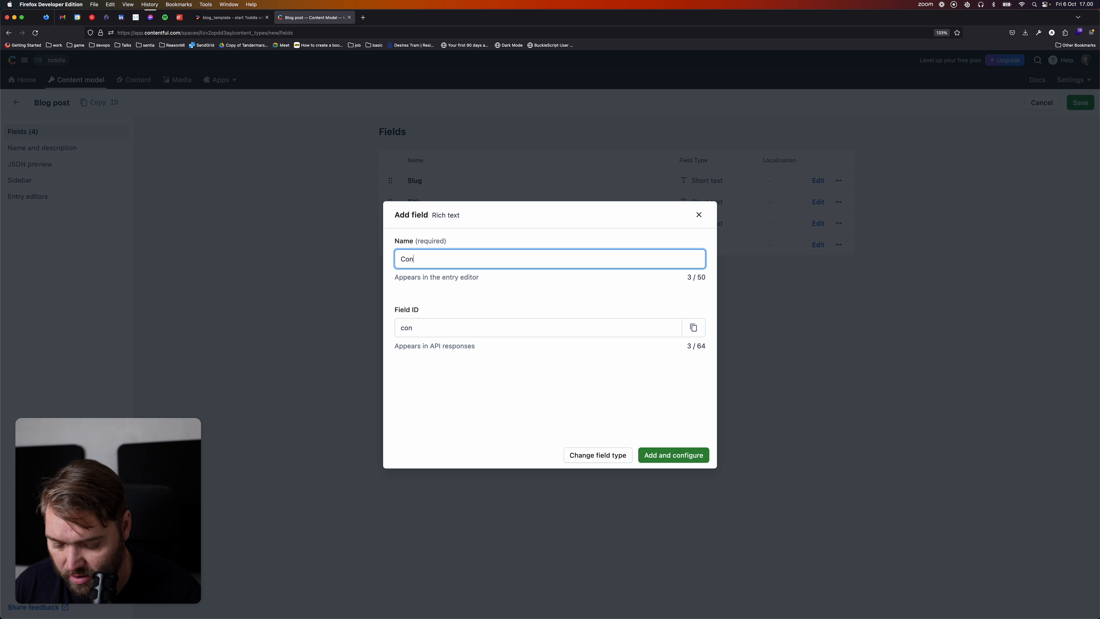
{"action": "type", "text": "tent"}
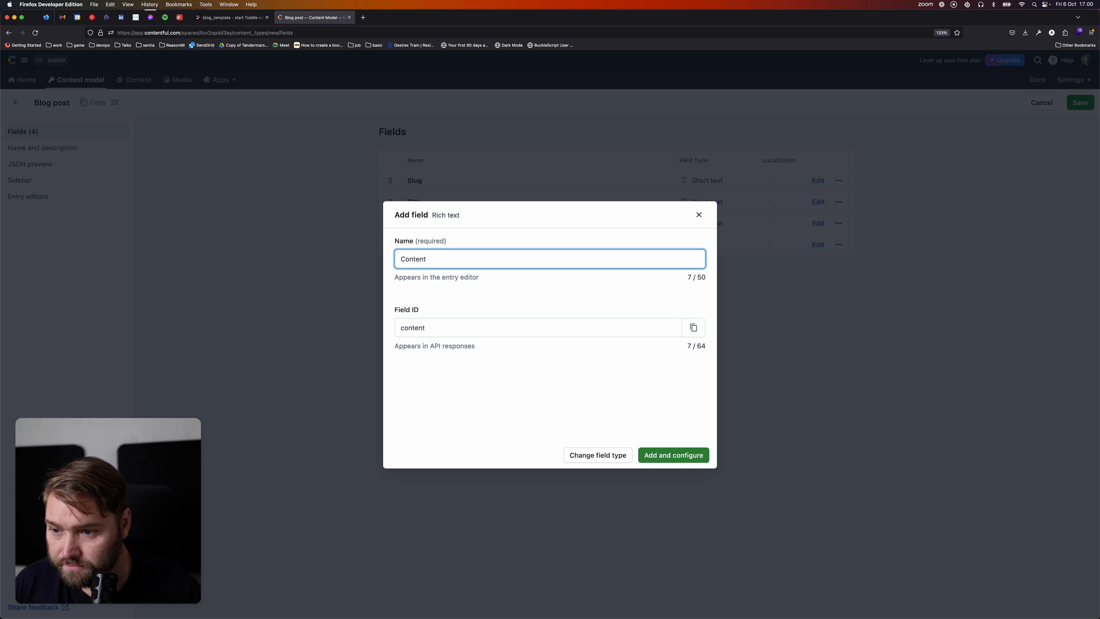
{"action": "left_click", "coordinate": [693, 455]}
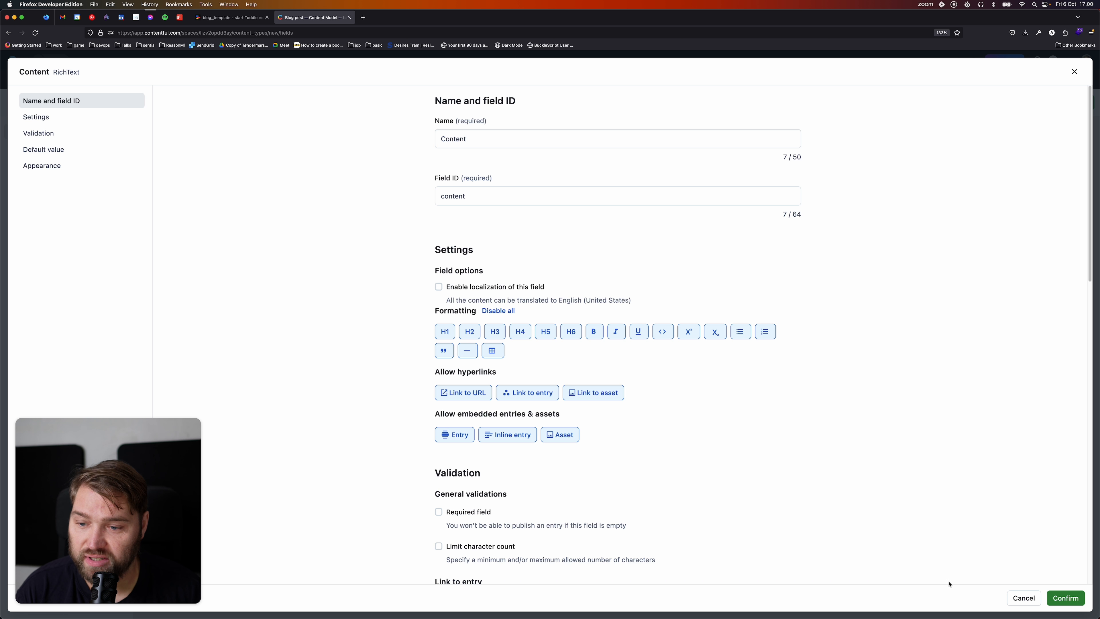
{"action": "left_click", "coordinate": [1065, 598]}
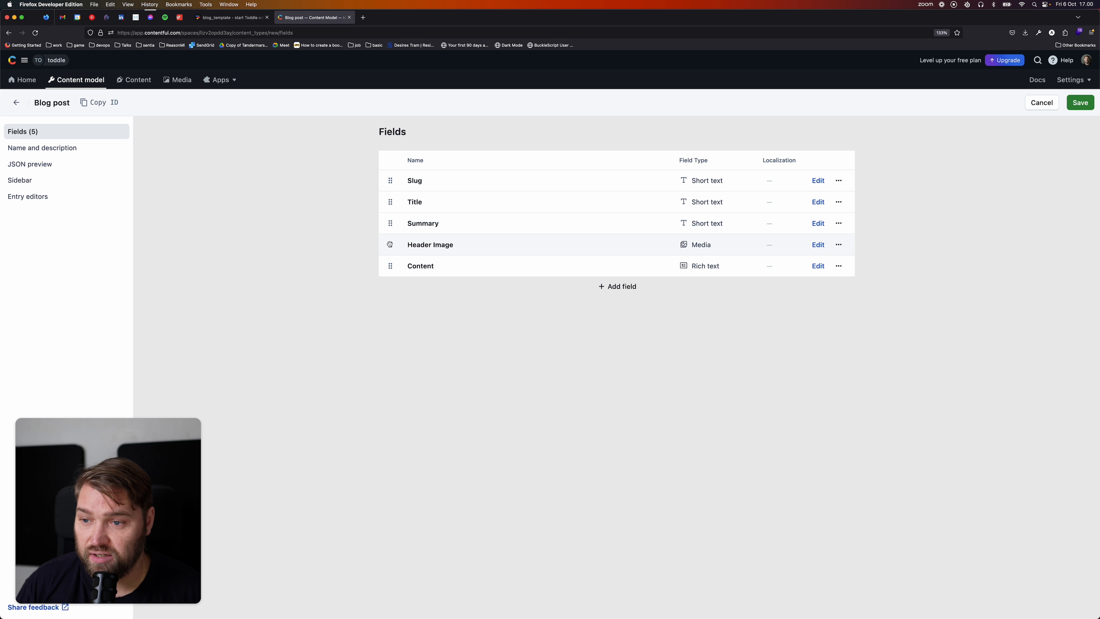
{"action": "left_click", "coordinate": [1077, 104]}
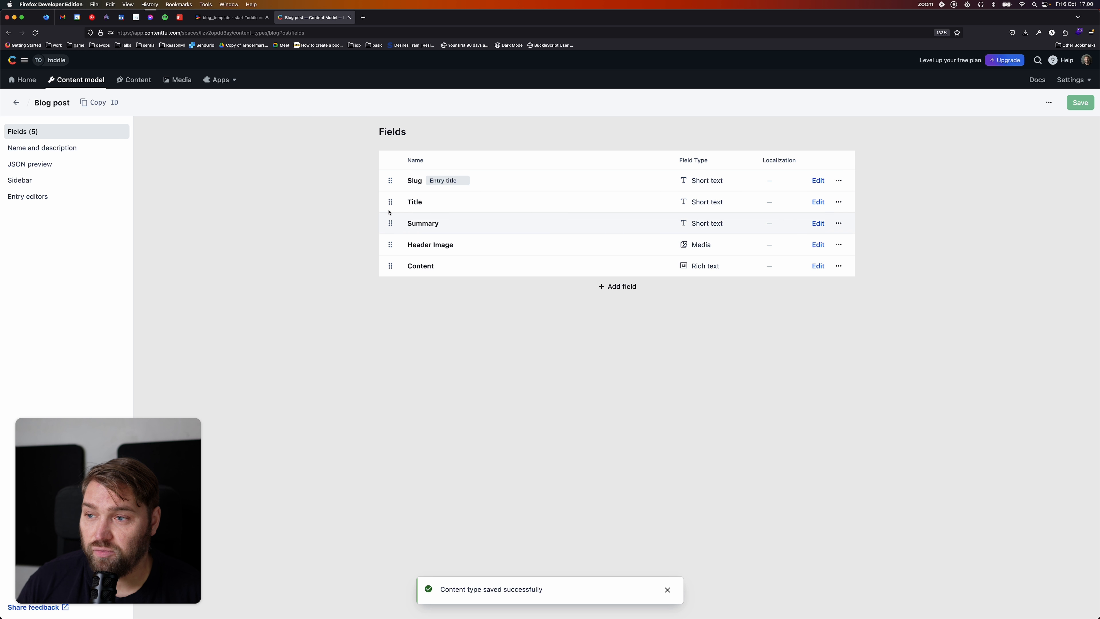
Filter the content entries by the Blog post type and create a new Blog post entry.
{"action": "left_click", "coordinate": [127, 87]}
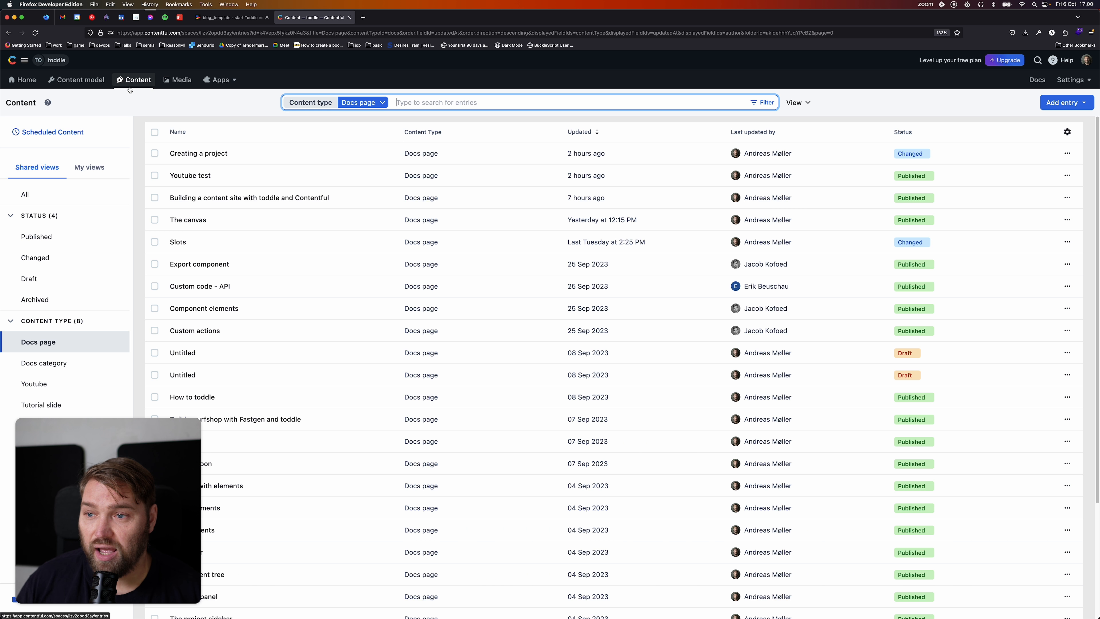
{"action": "left_click", "coordinate": [372, 103]}
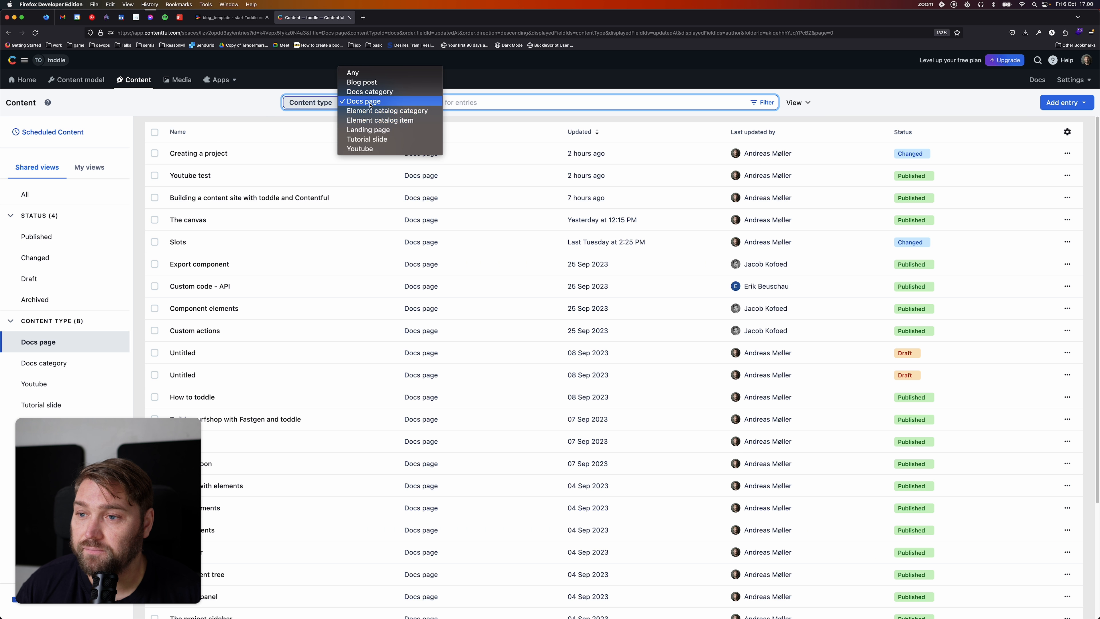
{"action": "left_click", "coordinate": [352, 83]}
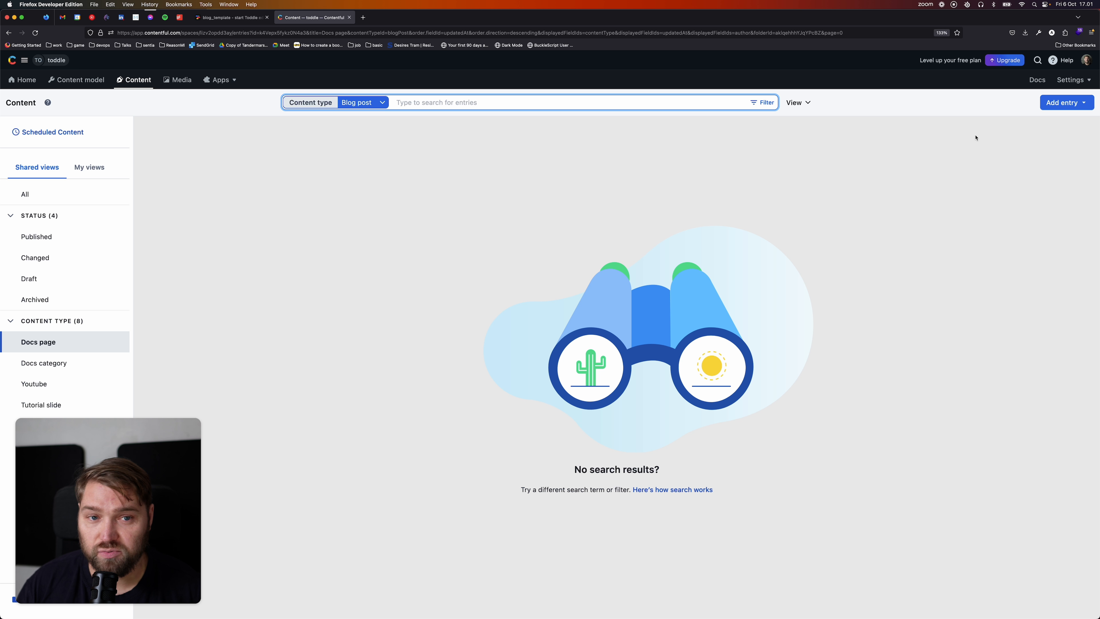
{"action": "left_click", "coordinate": [1083, 104]}
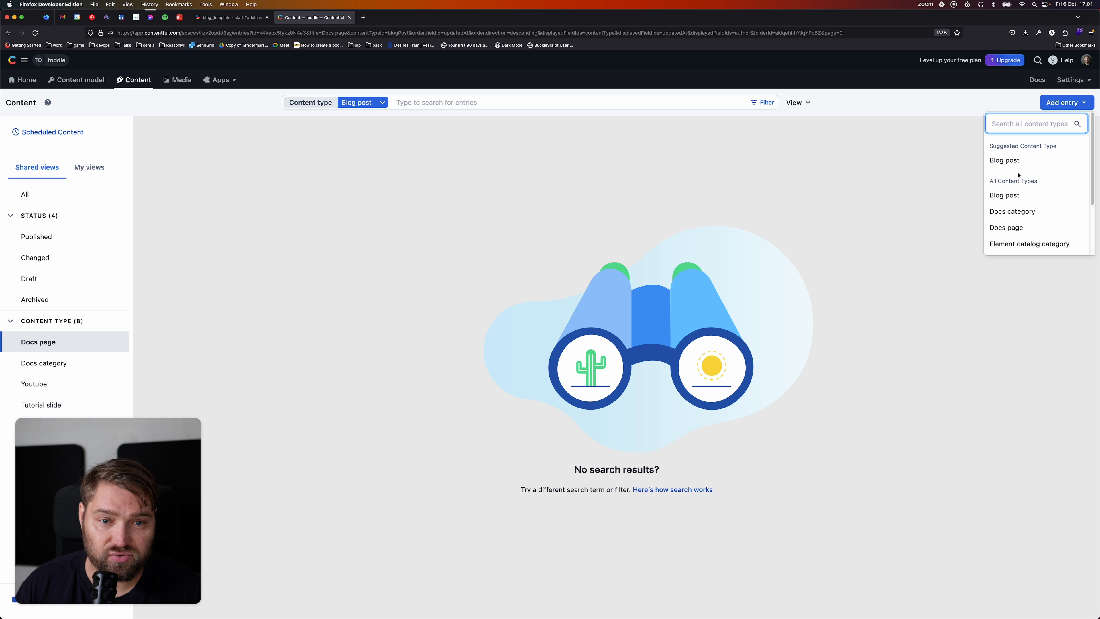
{"action": "left_click", "coordinate": [1019, 161]}
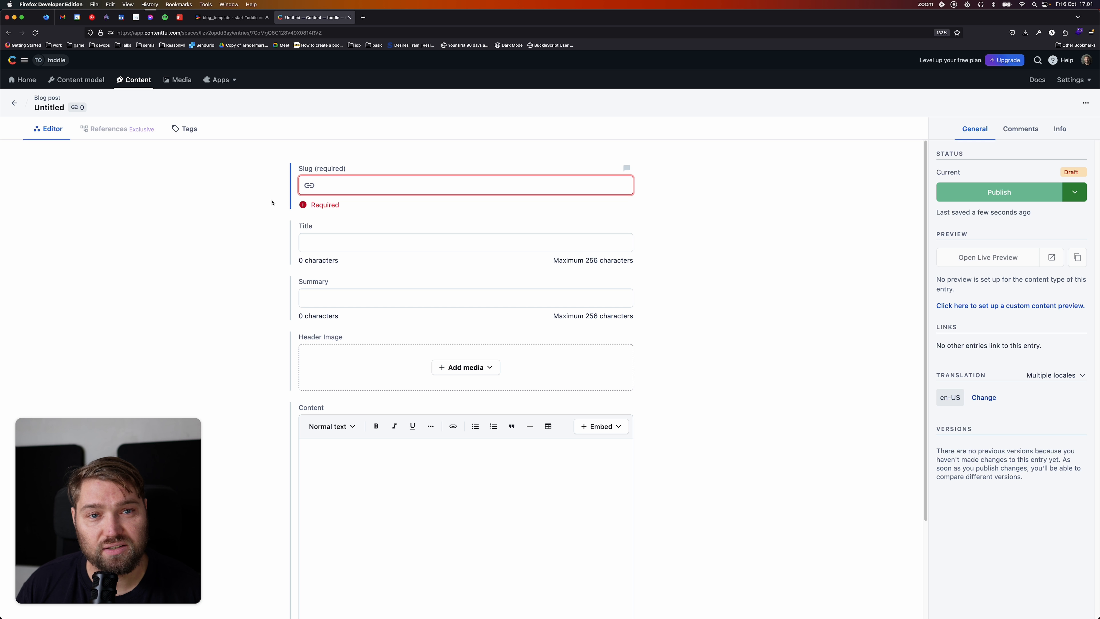
Open toddle.dev/blog in a new browser tab and go to the "Caching Best Practices" article.
{"action": "key", "text": "super+t"}
{"action": "type", "text": "toddle"}
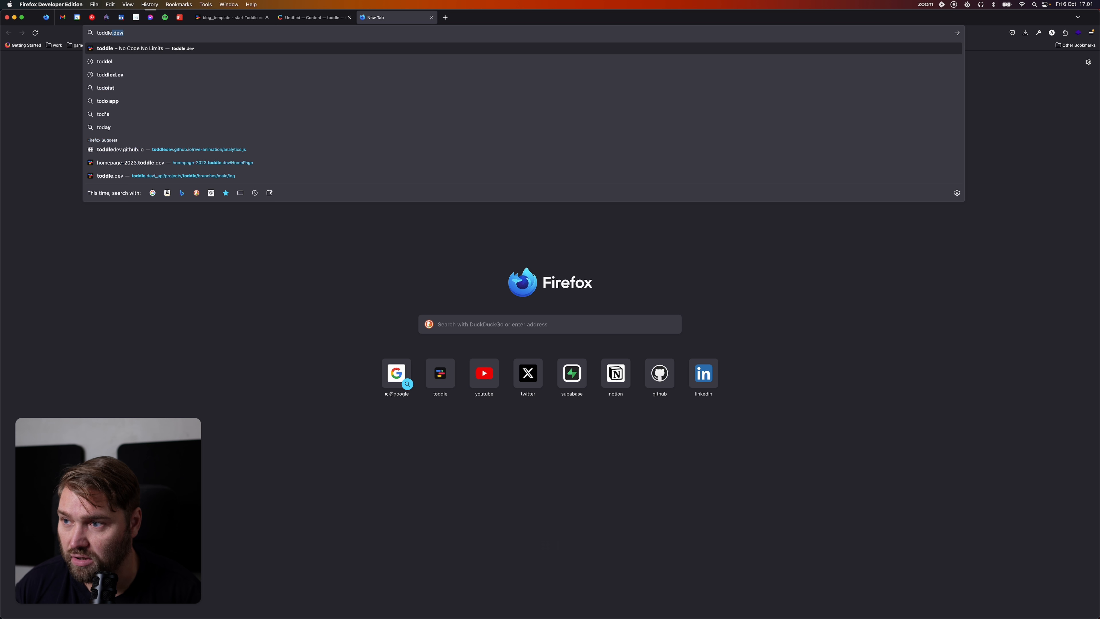
{"action": "type", "text": ".dev/"}
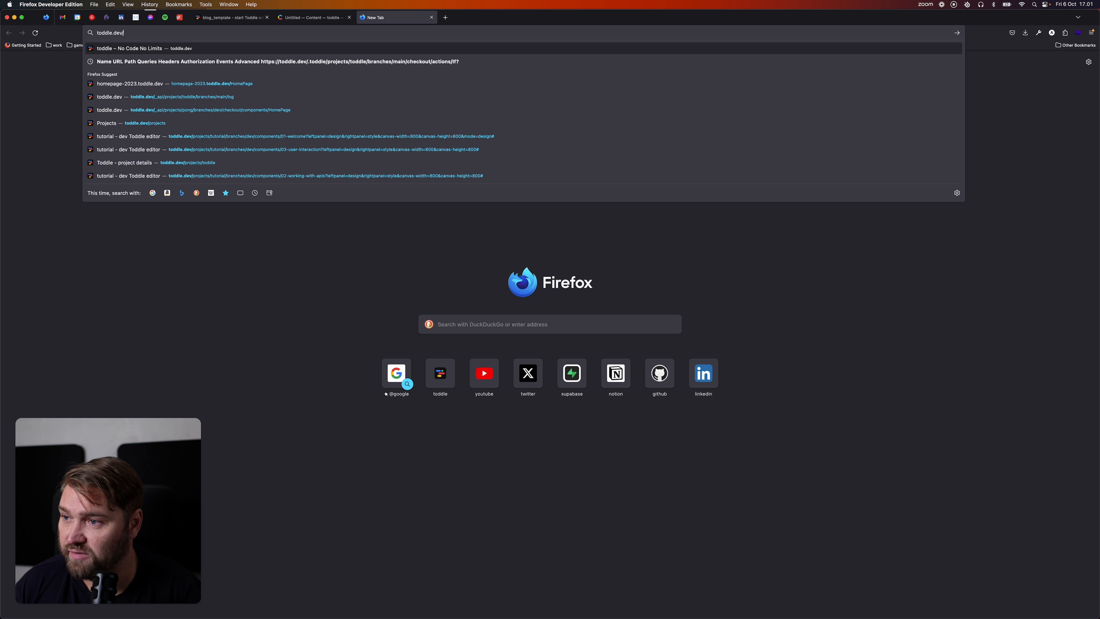
{"action": "type", "text": "blog"}
{"action": "key", "text": "Return"}
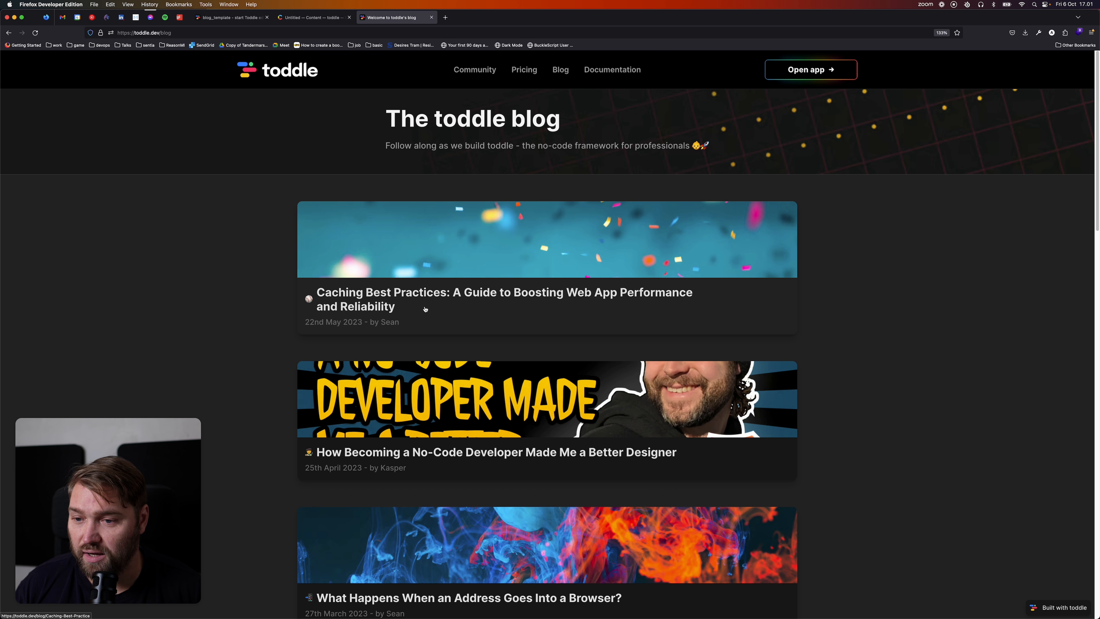
{"action": "scroll", "coordinate": [545, 316], "scroll_direction": "down", "scroll_amount": 1}
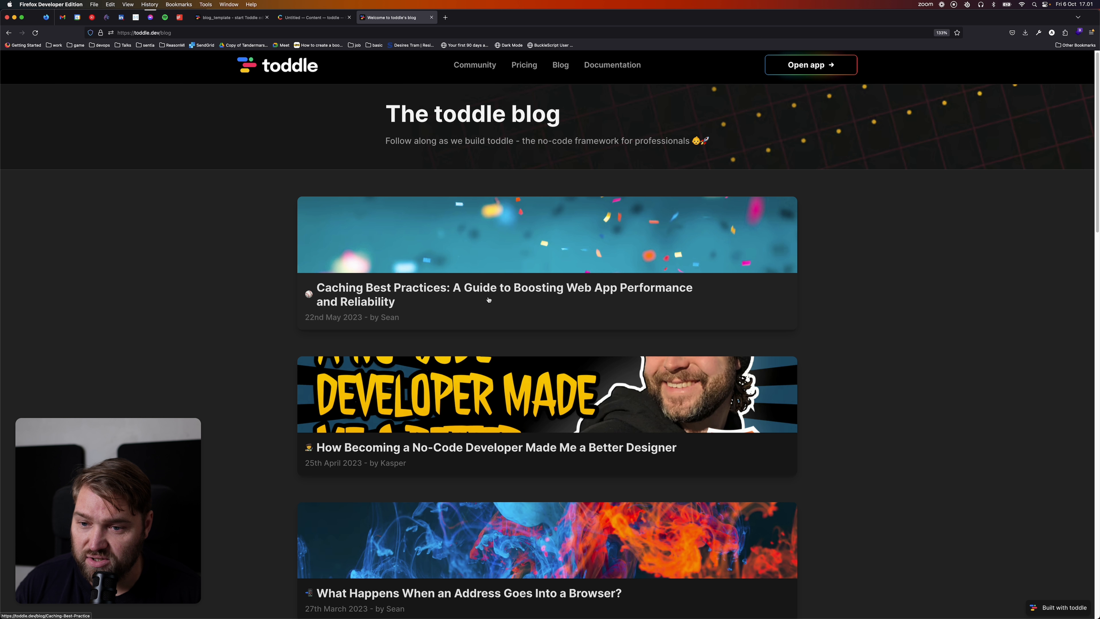
{"action": "left_click", "coordinate": [447, 294]}
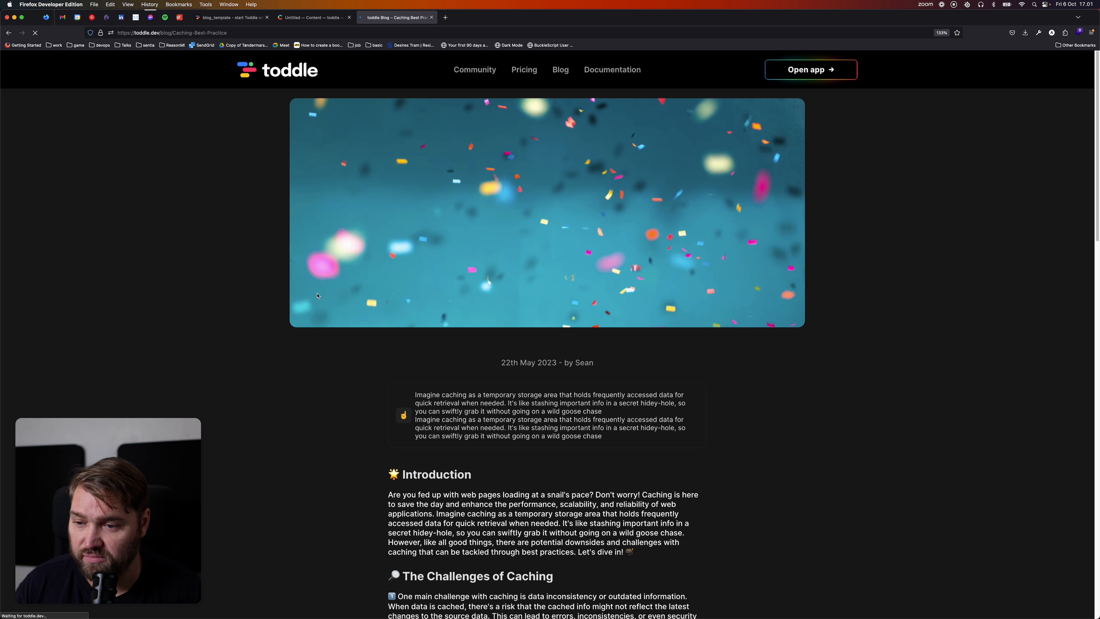
Open the article's header image in its own tab, copy its URL and return to the untitled Contentful entry.
{"action": "right_click", "coordinate": [470, 229]}
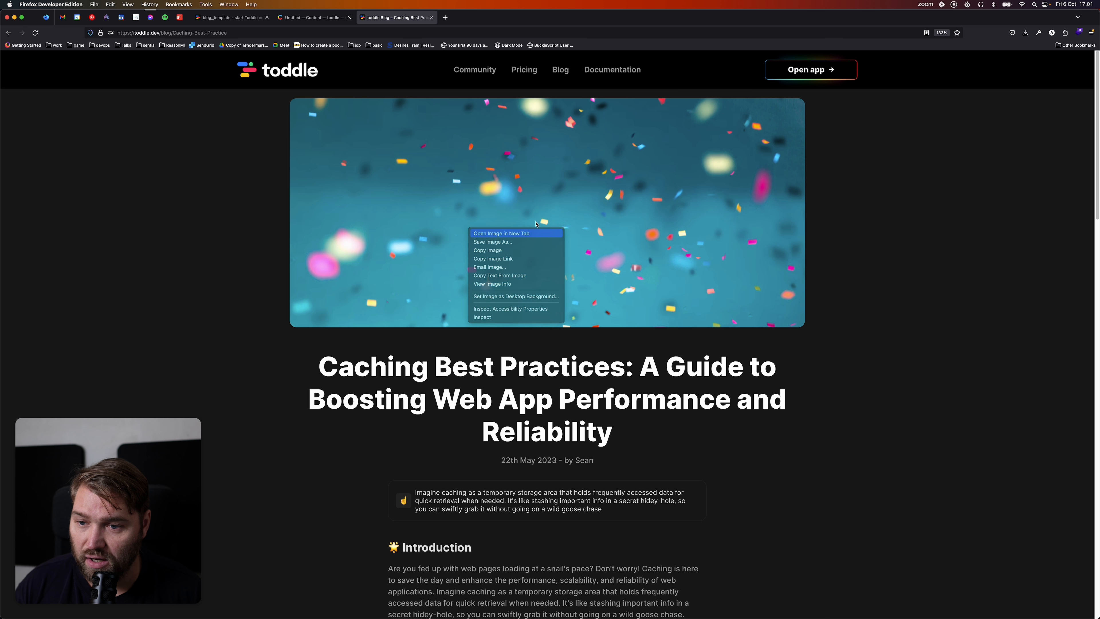
{"action": "left_click", "coordinate": [478, 233]}
{"action": "left_click", "coordinate": [477, 18]}
{"action": "right_click", "coordinate": [551, 258]}
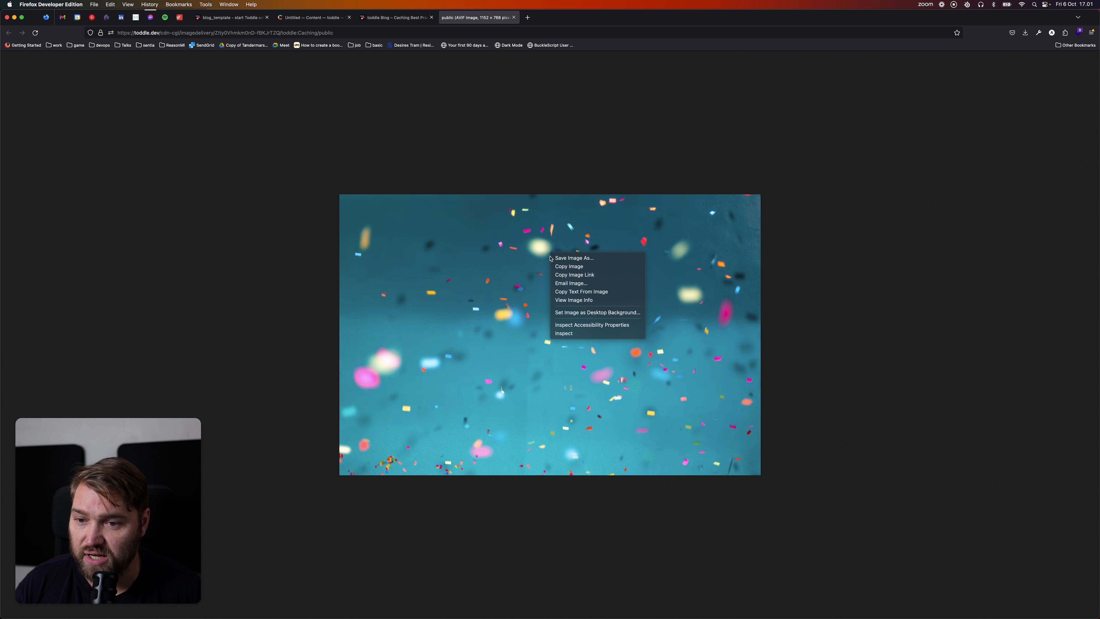
{"action": "left_click", "coordinate": [365, 37]}
{"action": "left_click", "coordinate": [364, 33]}
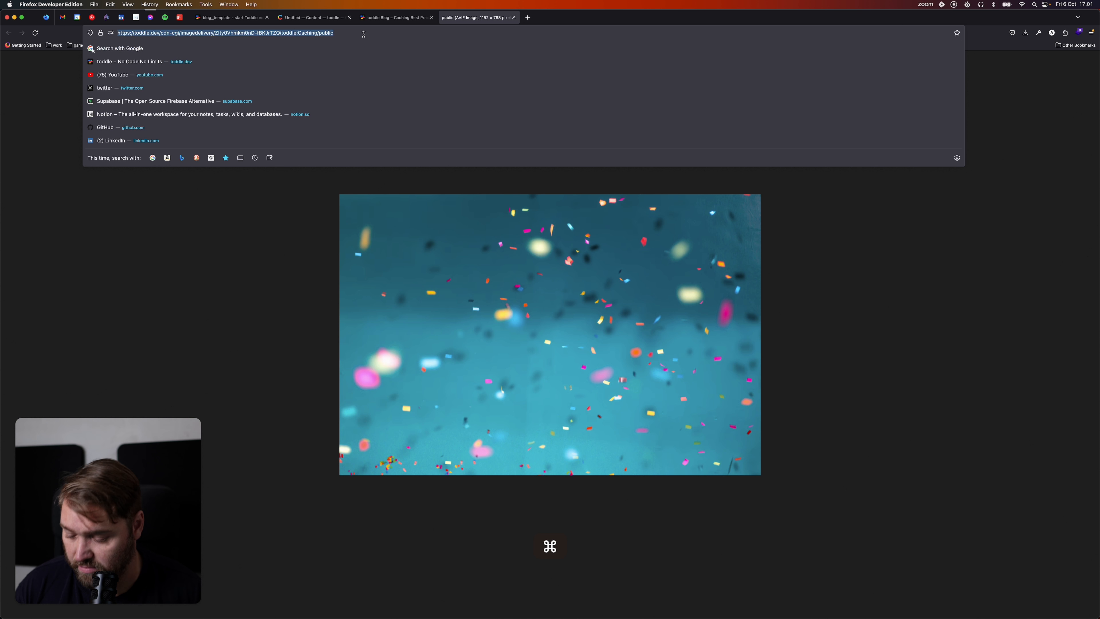
{"action": "key", "text": "super+c"}
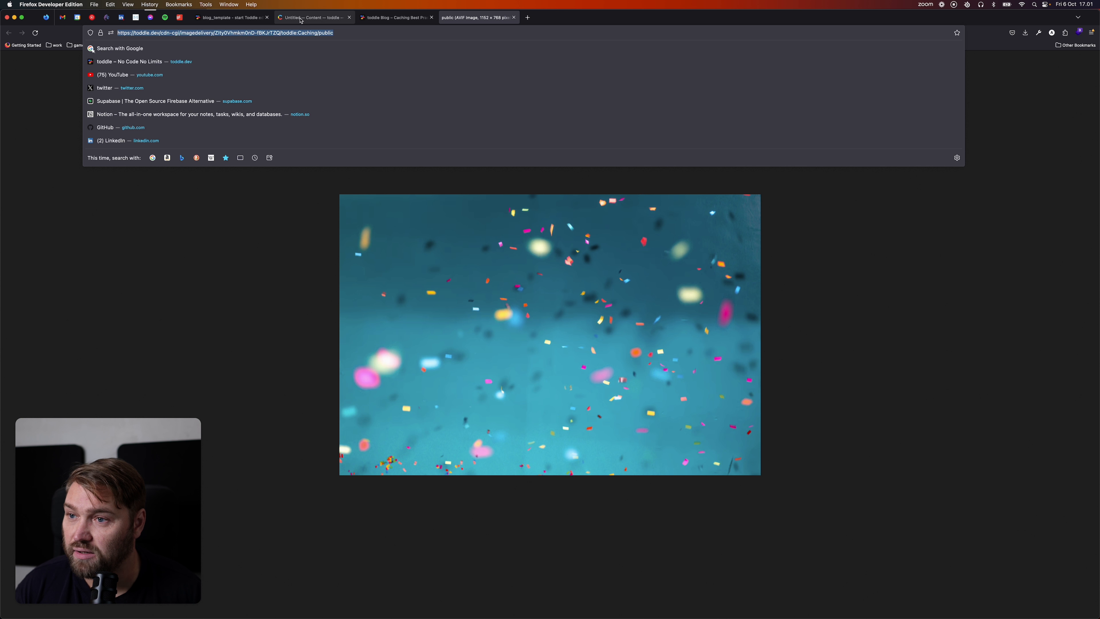
{"action": "left_click", "coordinate": [301, 19]}
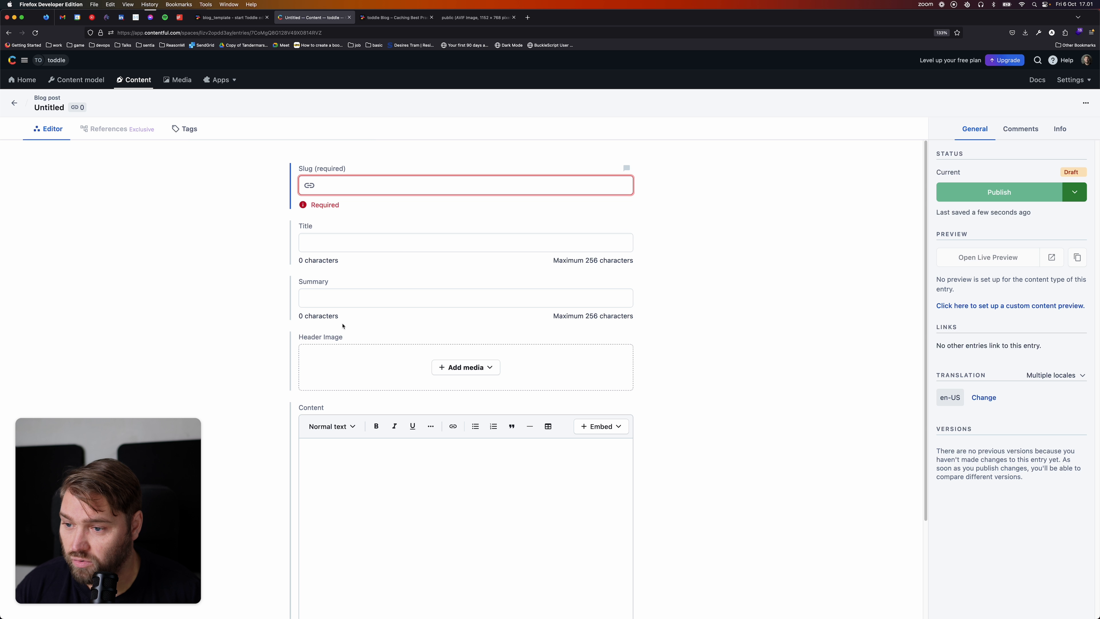
Save the article's header image to the Downloads folder as an AVIF file named public and return to the untitled Contentful entry.
{"action": "left_click", "coordinate": [469, 372]}
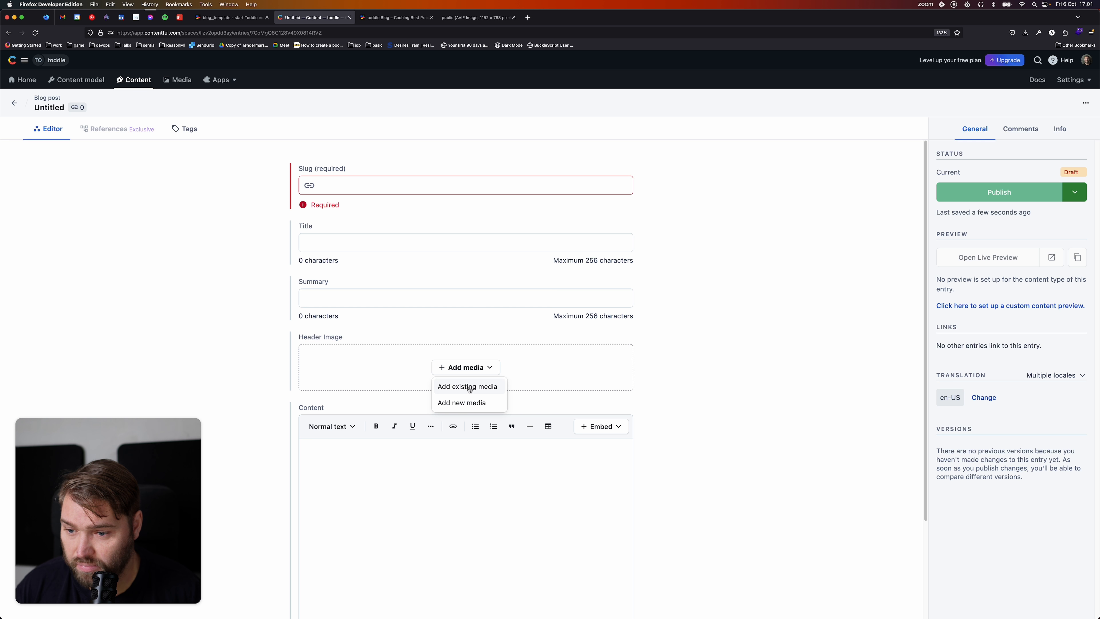
{"action": "left_click", "coordinate": [477, 18]}
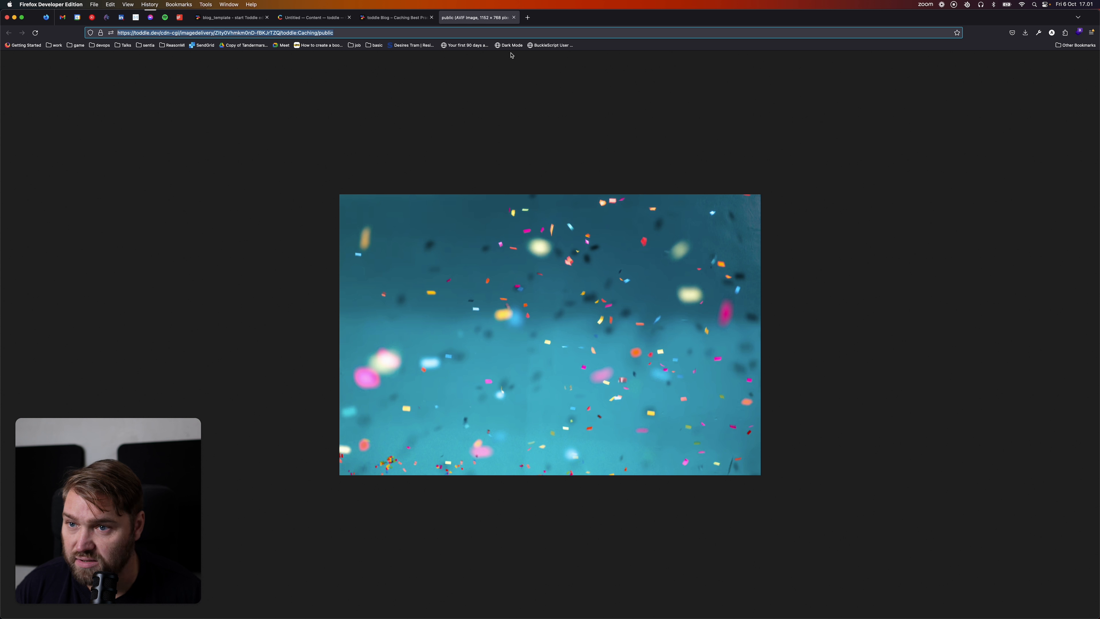
{"action": "right_click", "coordinate": [644, 282]}
{"action": "left_click", "coordinate": [651, 285]}
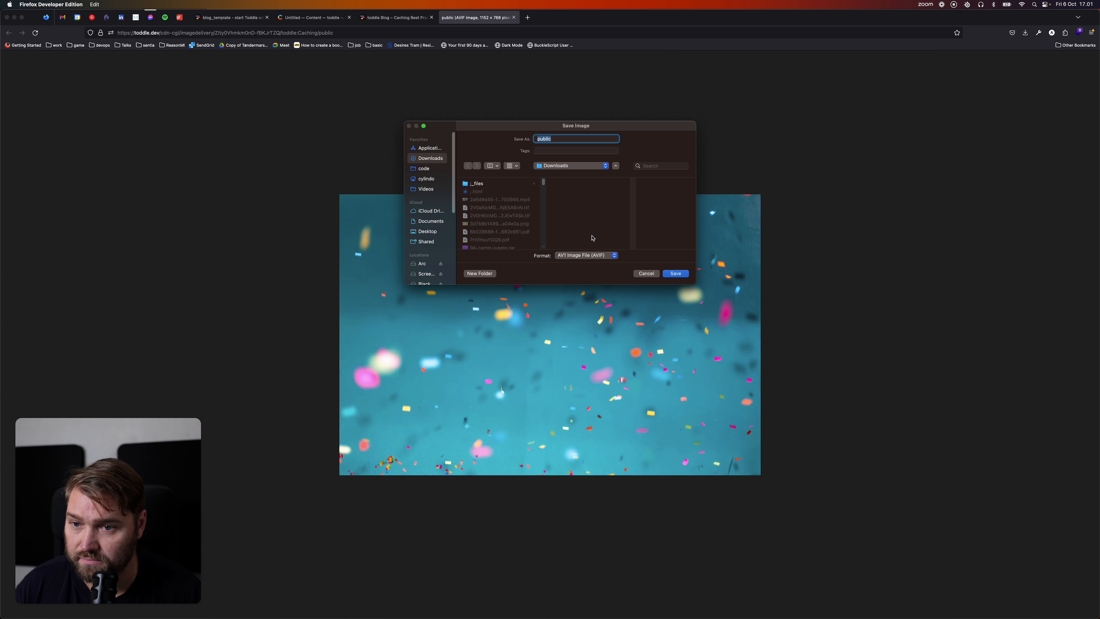
{"action": "left_click", "coordinate": [673, 278]}
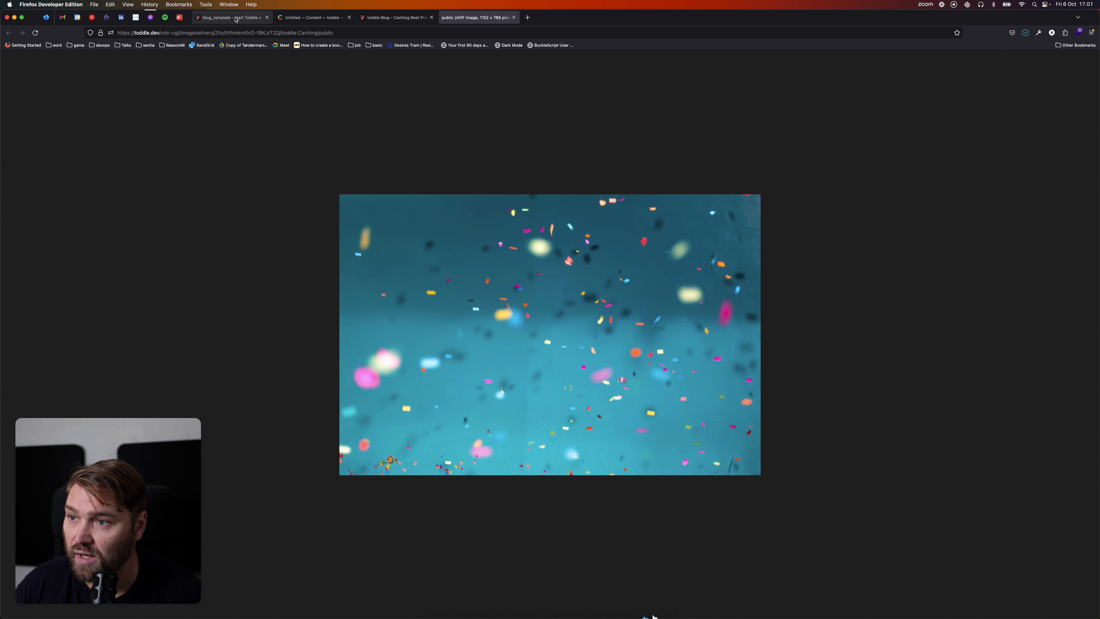
{"action": "left_click", "coordinate": [311, 18]}
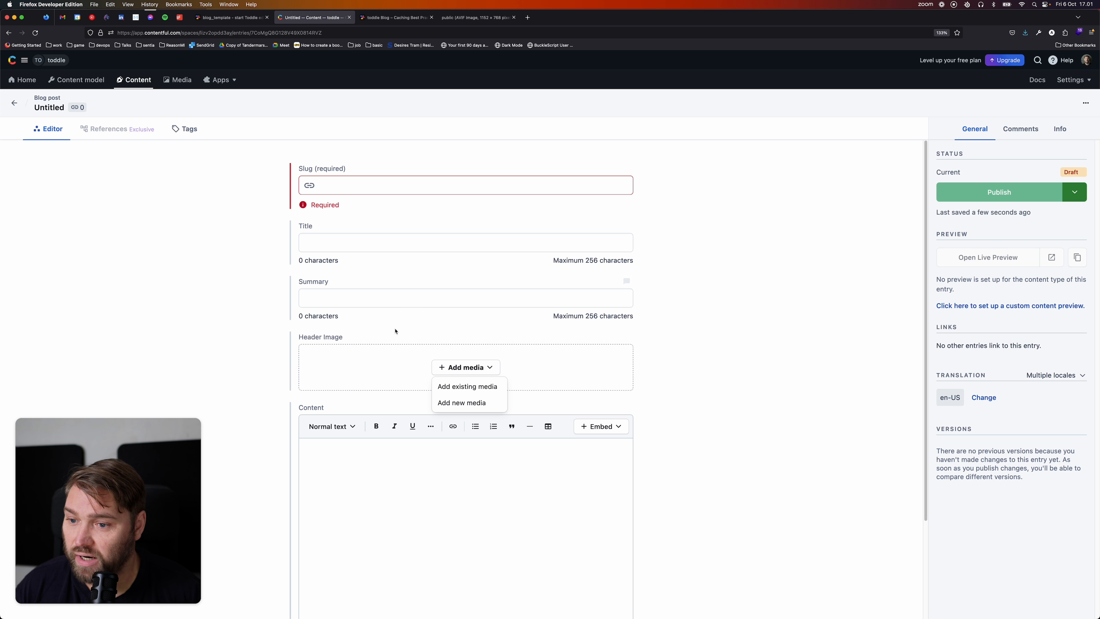
Add a new media asset for the Header Image field and upload the downloaded public.avif as its file.
{"action": "left_click", "coordinate": [468, 407]}
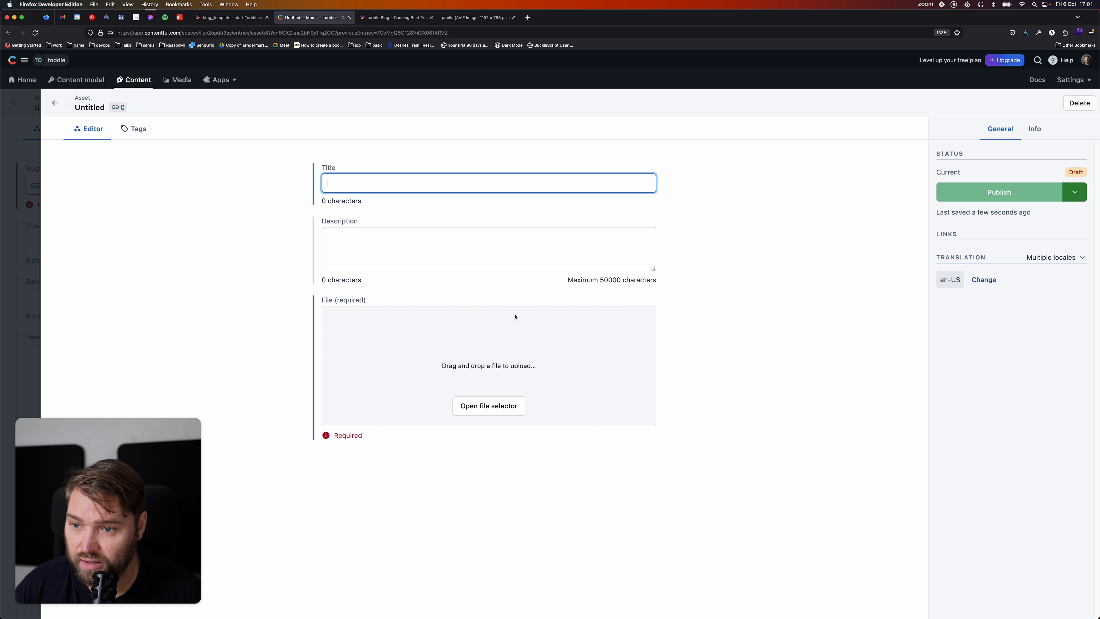
{"action": "left_click", "coordinate": [498, 409]}
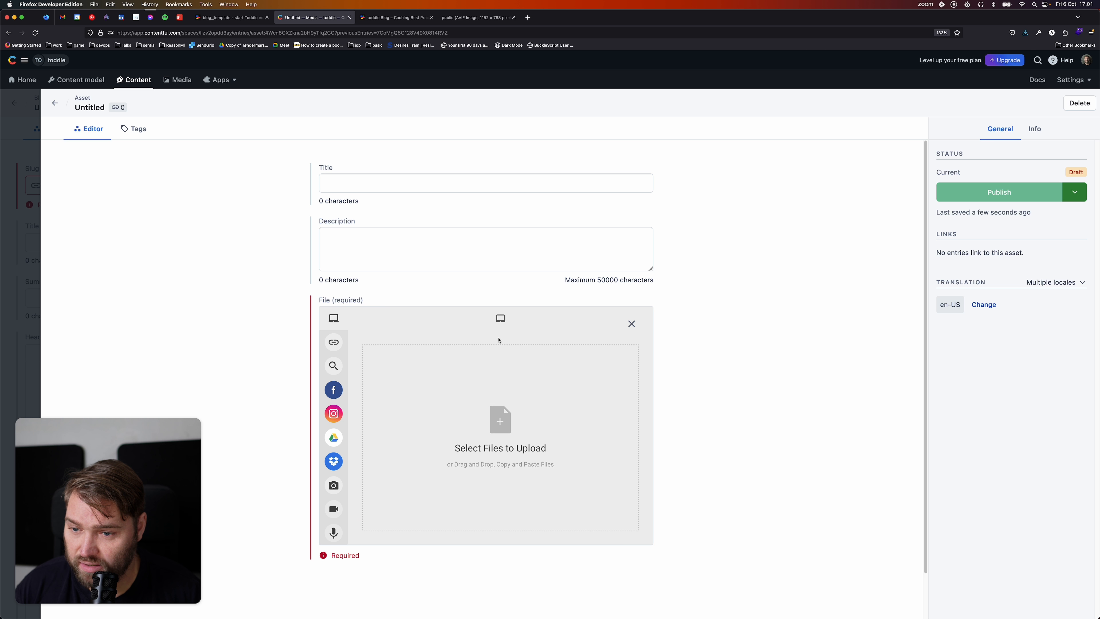
{"action": "key", "text": "super+Tab"}
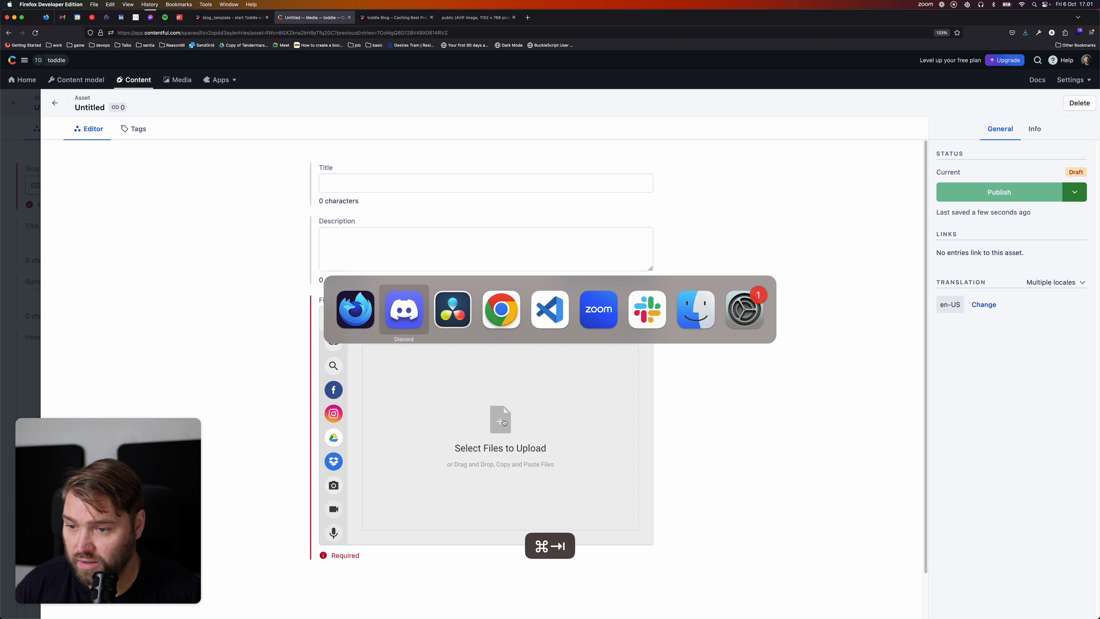
{"action": "key", "text": "super+shift+Tab"}
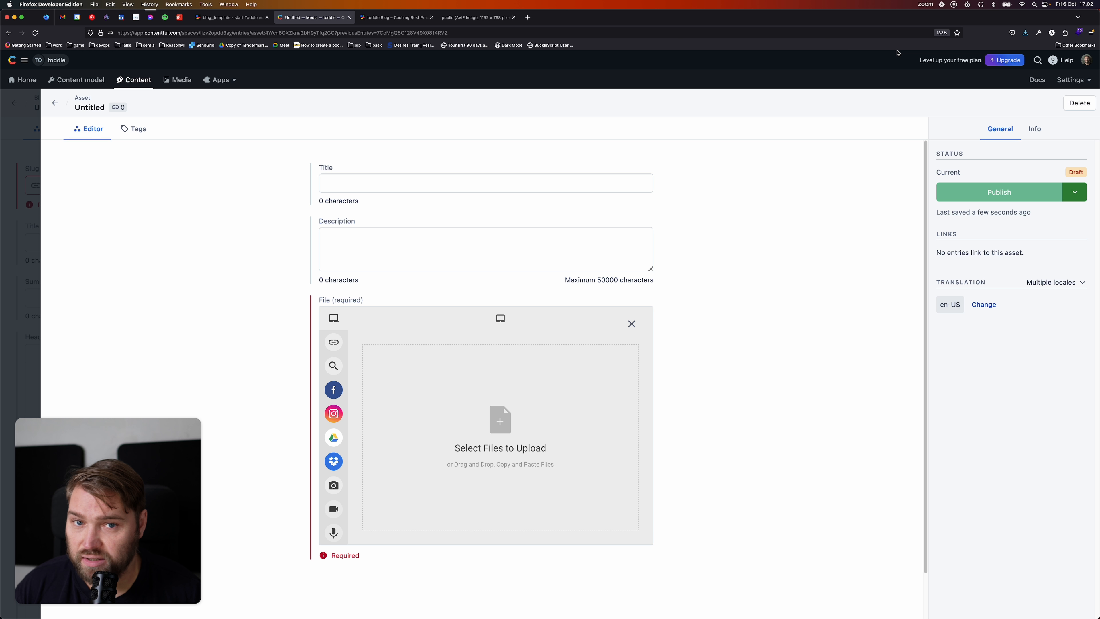
{"action": "left_click", "coordinate": [1025, 33]}
{"action": "left_click_drag", "start_coordinate": [885, 51], "coordinate": [529, 435]}
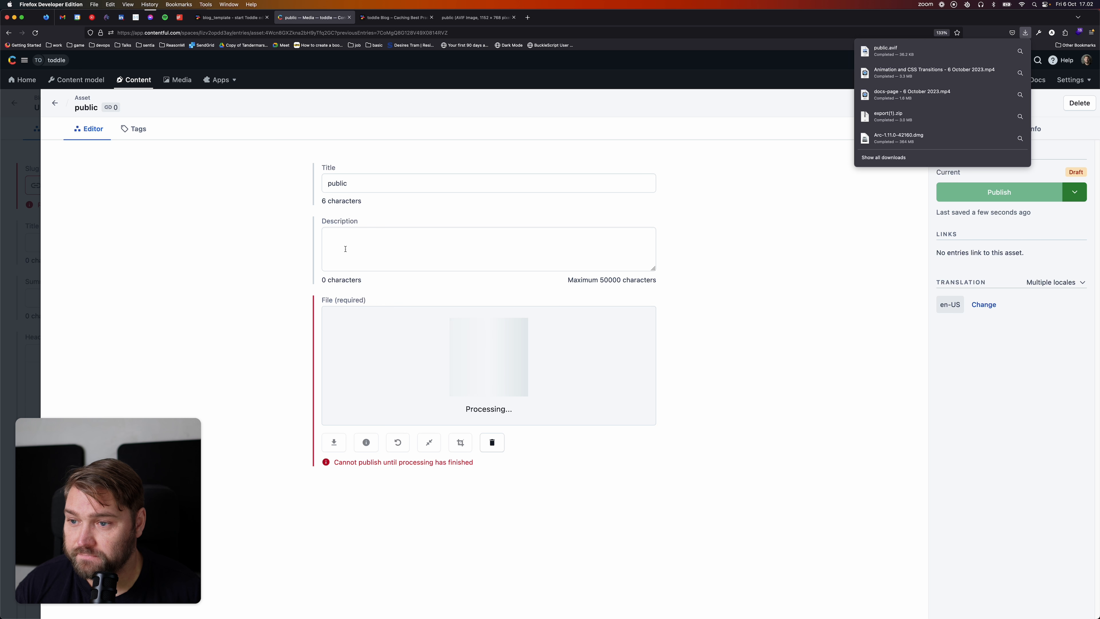
Publish the public image asset with an empty description and return to the Blog post entry.
{"action": "left_click", "coordinate": [345, 248]}
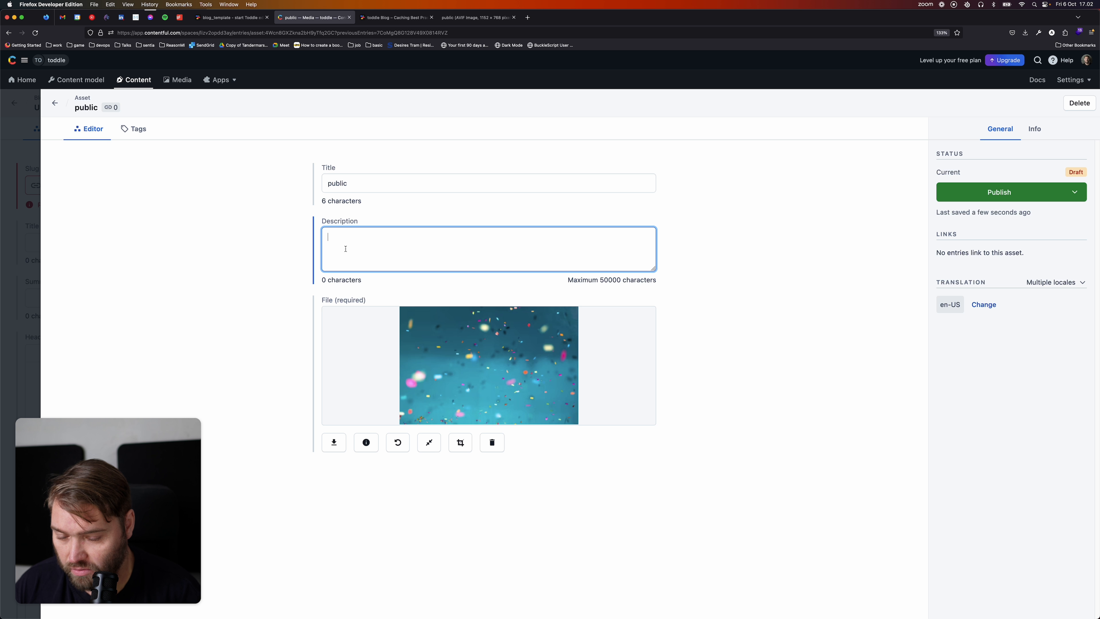
{"action": "left_click", "coordinate": [1000, 191]}
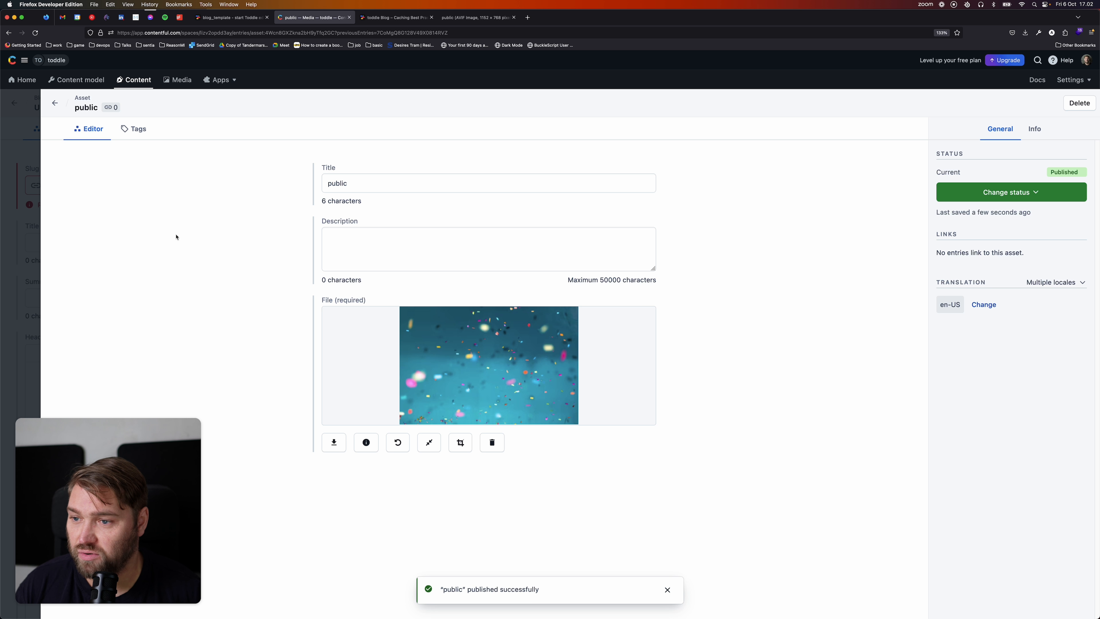
{"action": "left_click", "coordinate": [36, 203]}
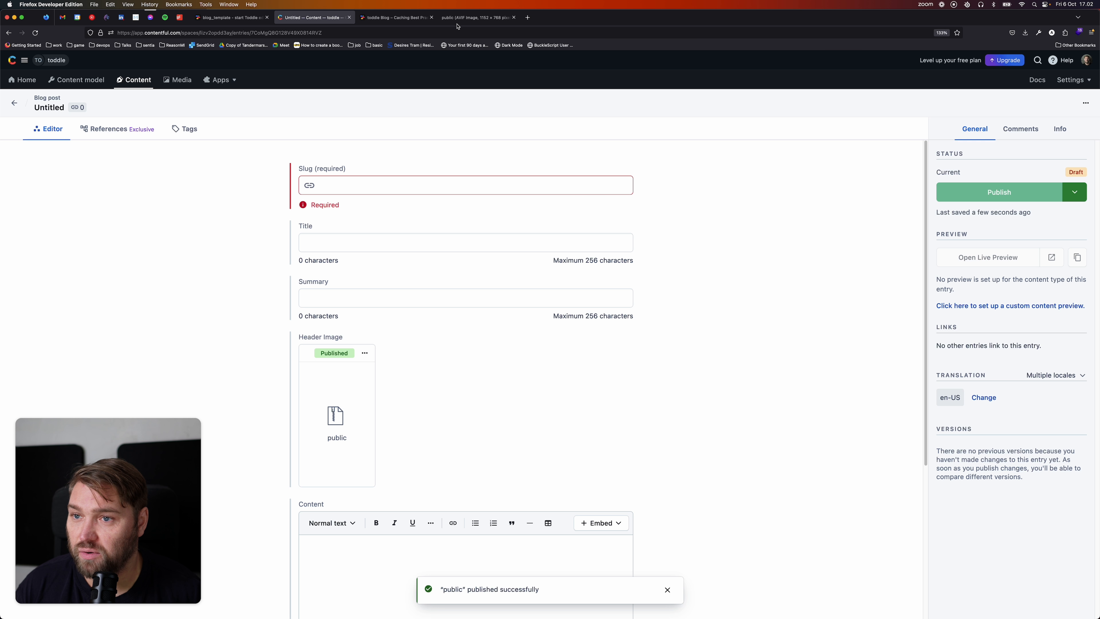
Copy the slug "Caching-Best-Practice" from the toddle article's URL into the entry's Slug field.
{"action": "left_click", "coordinate": [475, 18]}
{"action": "left_click", "coordinate": [394, 17]}
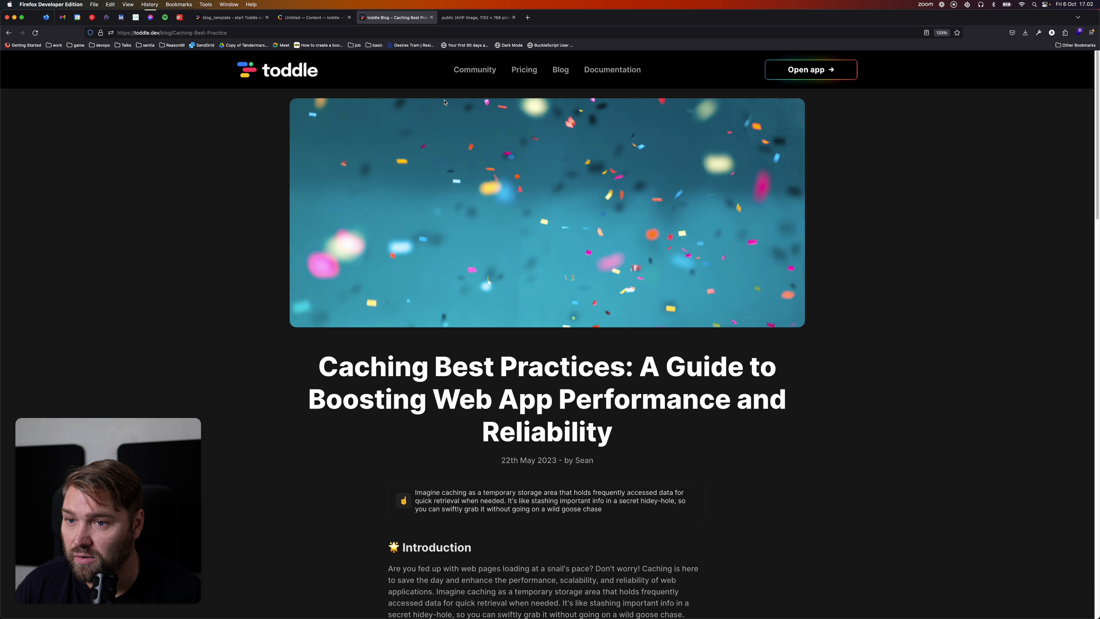
{"action": "left_click_drag", "start_coordinate": [173, 33], "coordinate": [284, 32]}
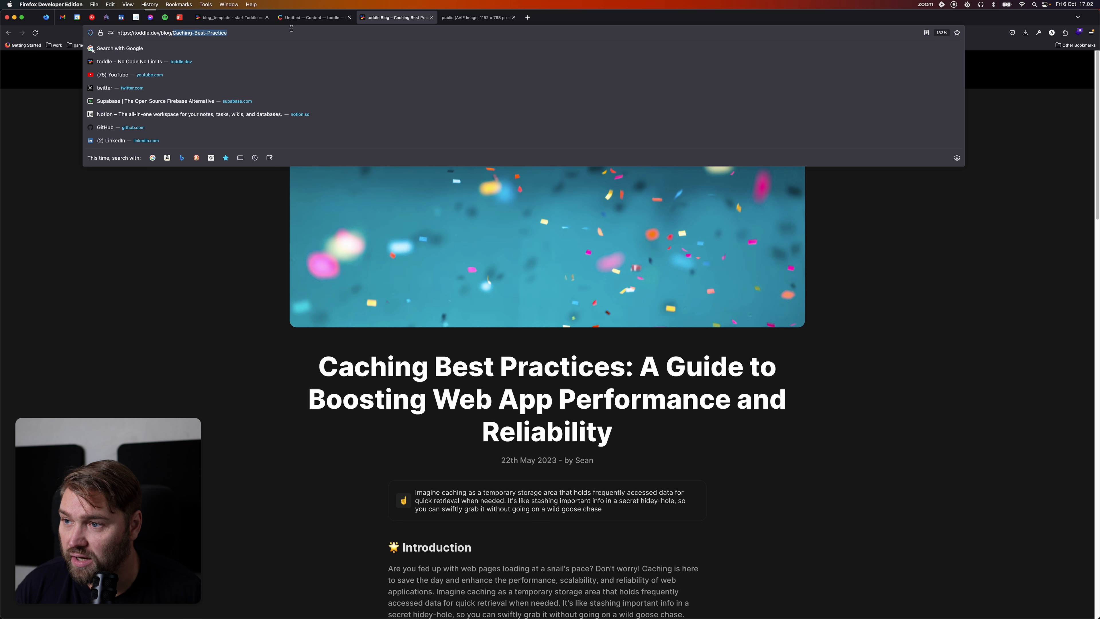
{"action": "key", "text": "super+c"}
{"action": "left_click", "coordinate": [312, 18]}
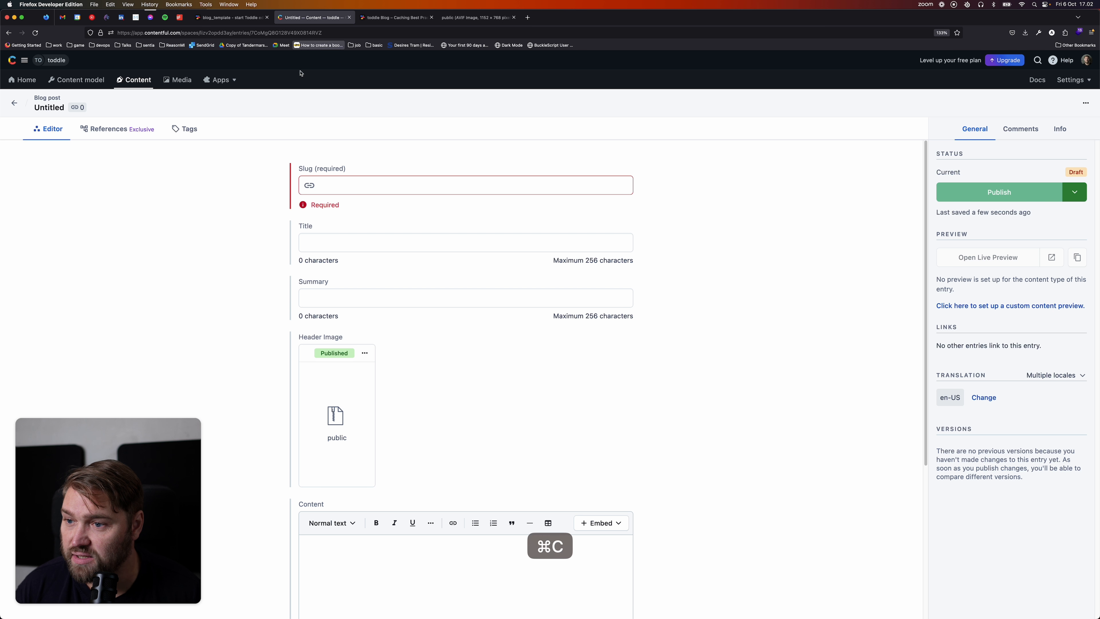
{"action": "left_click", "coordinate": [355, 190]}
{"action": "key", "text": "super+v"}
Copy the article's heading "Caching Best Practices: A Guide to Boosting Web App Performance and Reliability" into the Title field.
{"action": "left_click", "coordinate": [394, 18]}
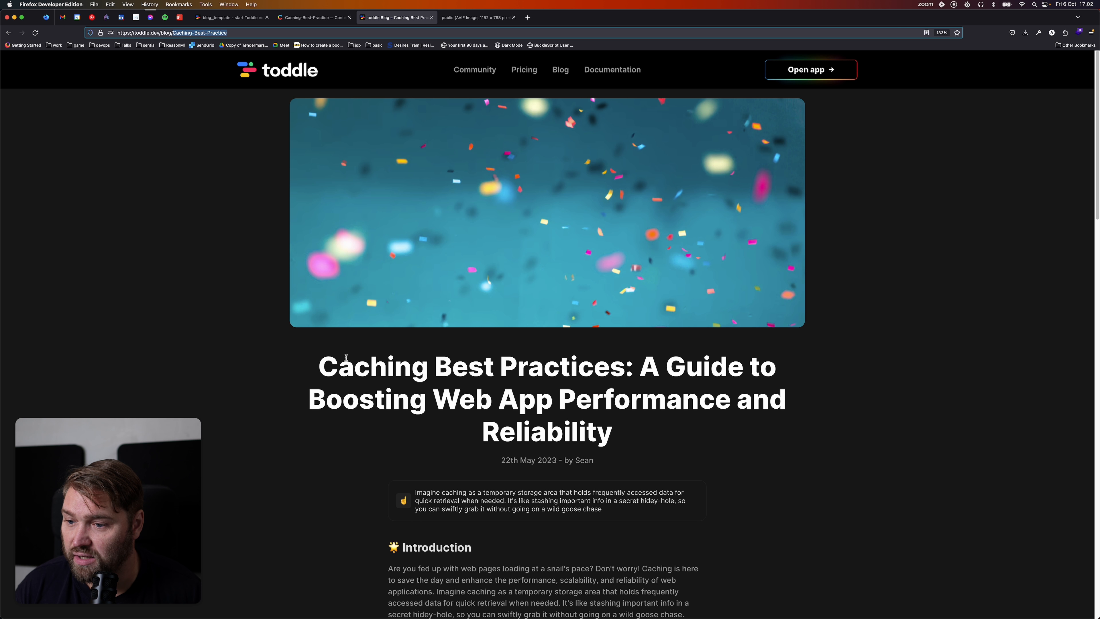
{"action": "left_click_drag", "start_coordinate": [317, 368], "coordinate": [654, 435]}
{"action": "key", "text": "super+c"}
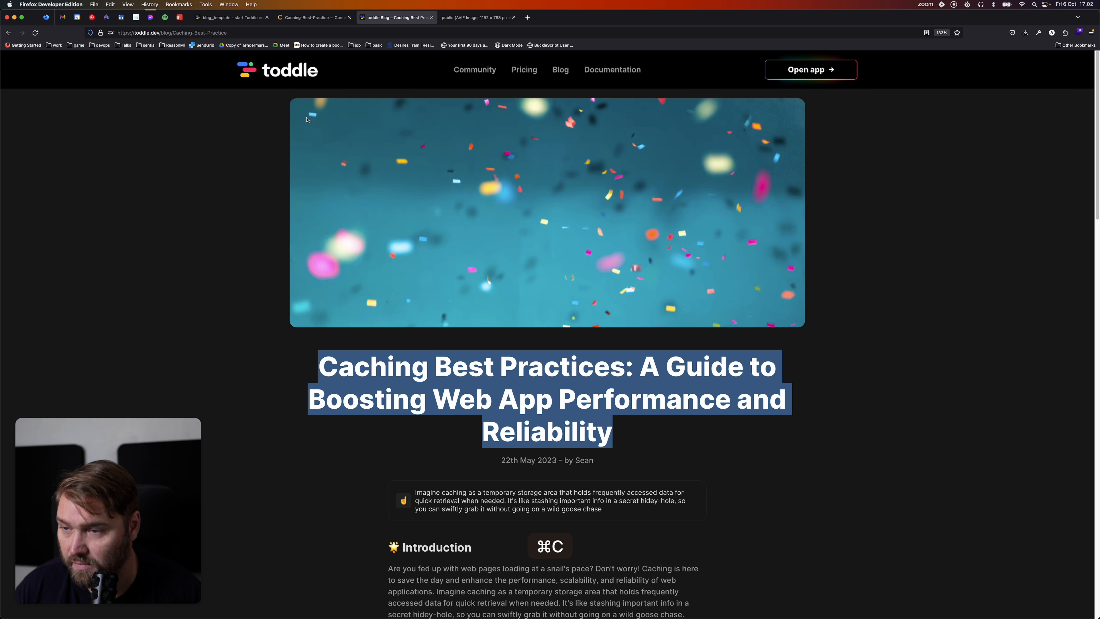
{"action": "left_click", "coordinate": [297, 16]}
{"action": "left_click", "coordinate": [338, 228]}
{"action": "key", "text": "super+v"}
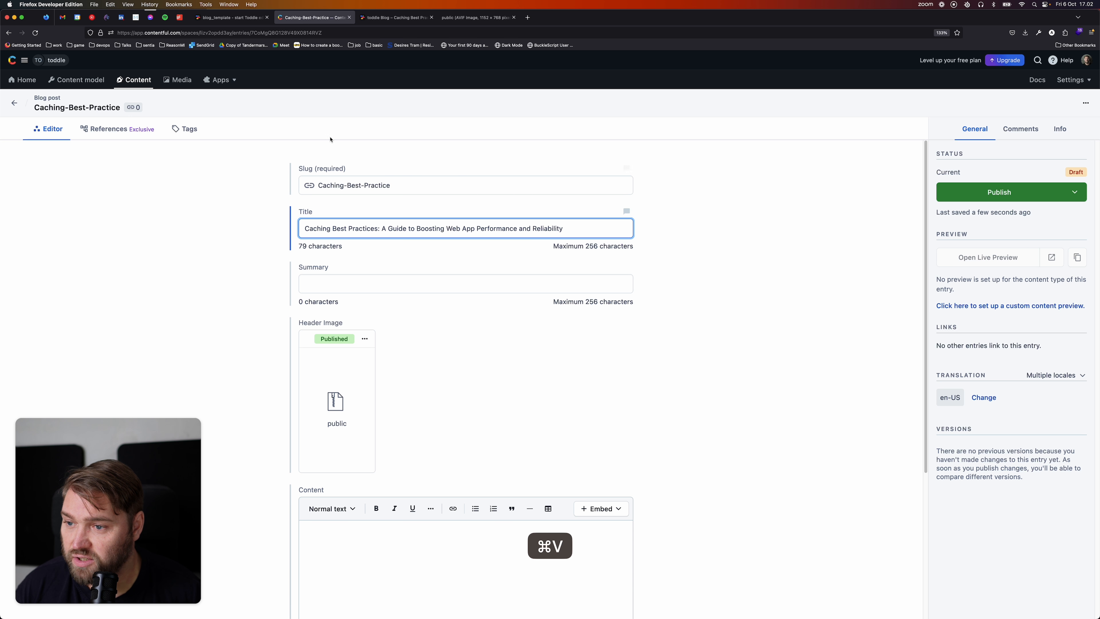
Copy the article's highlighted teaser starting "Imagine caching as a temporary storage area" into the Summary field.
{"action": "left_click", "coordinate": [382, 14]}
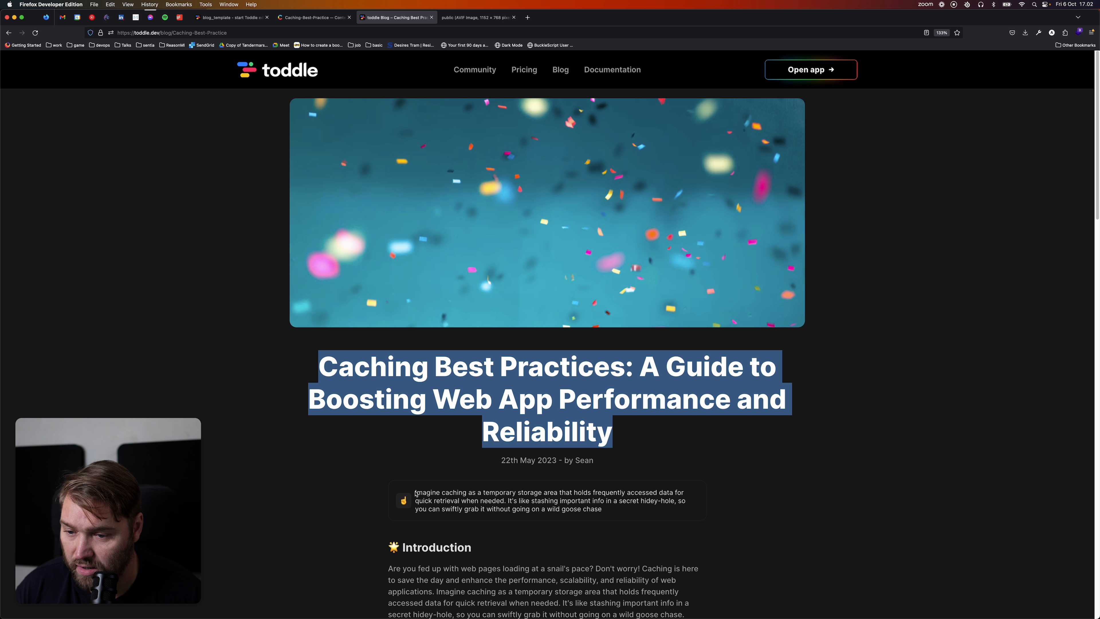
{"action": "left_click_drag", "start_coordinate": [415, 493], "coordinate": [624, 518]}
{"action": "key", "text": "super+c"}
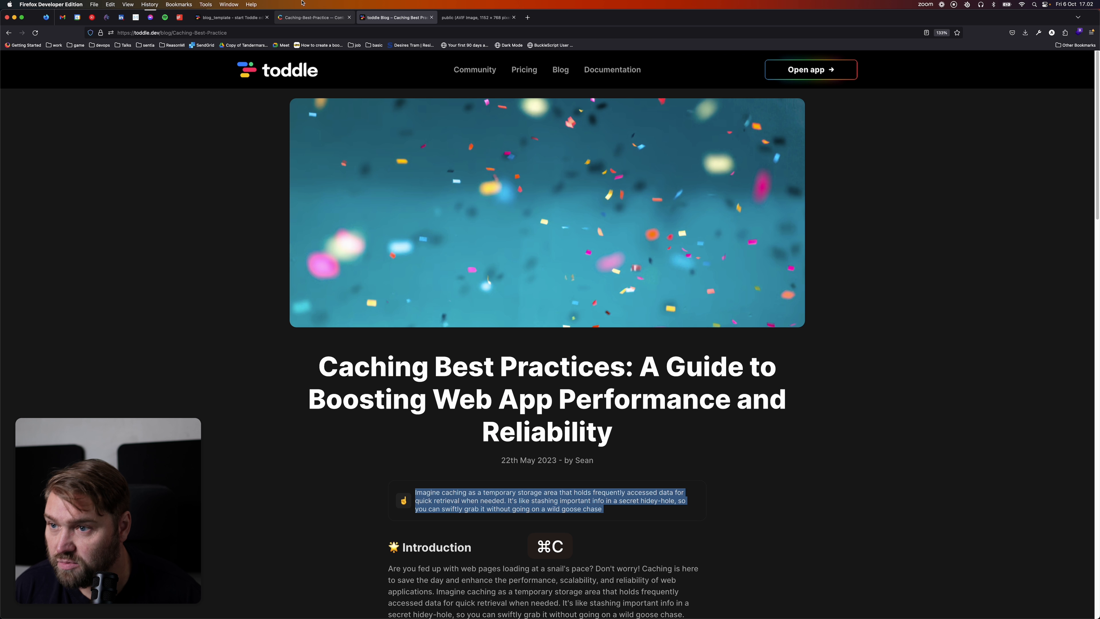
{"action": "left_click", "coordinate": [312, 17]}
{"action": "left_click", "coordinate": [356, 279]}
{"action": "key", "text": "super+v"}
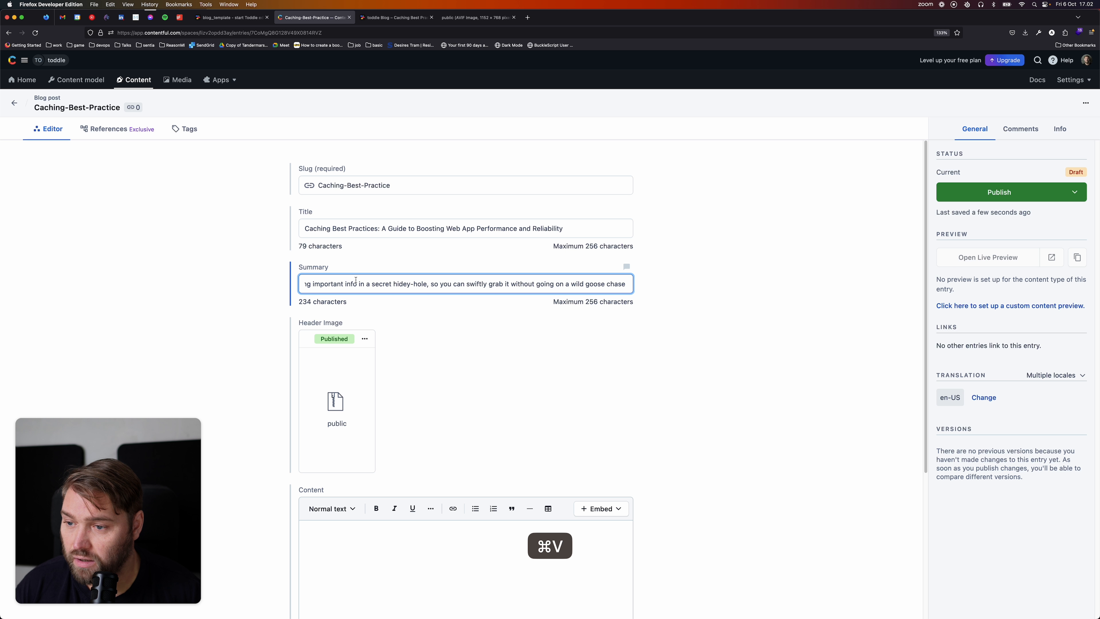
{"action": "key", "text": "Tab"}
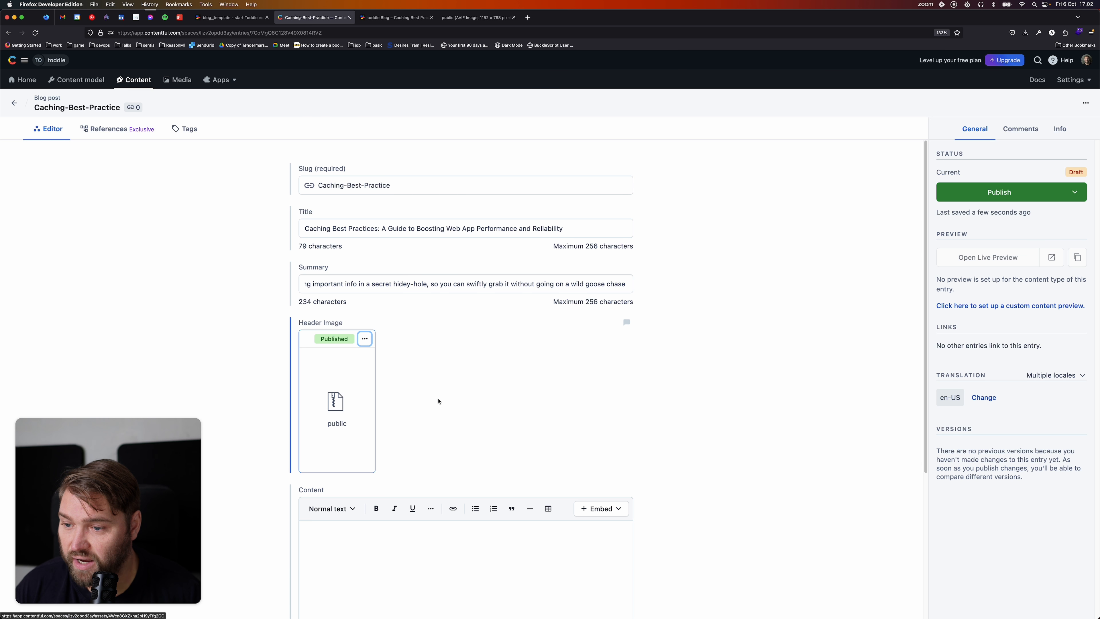
Copy the two paragraphs under the article's Introduction heading into the entry's Content field.
{"action": "scroll", "coordinate": [440, 396], "scroll_direction": "down", "scroll_amount": 3}
{"action": "scroll", "coordinate": [441, 391], "scroll_direction": "down", "scroll_amount": 2}
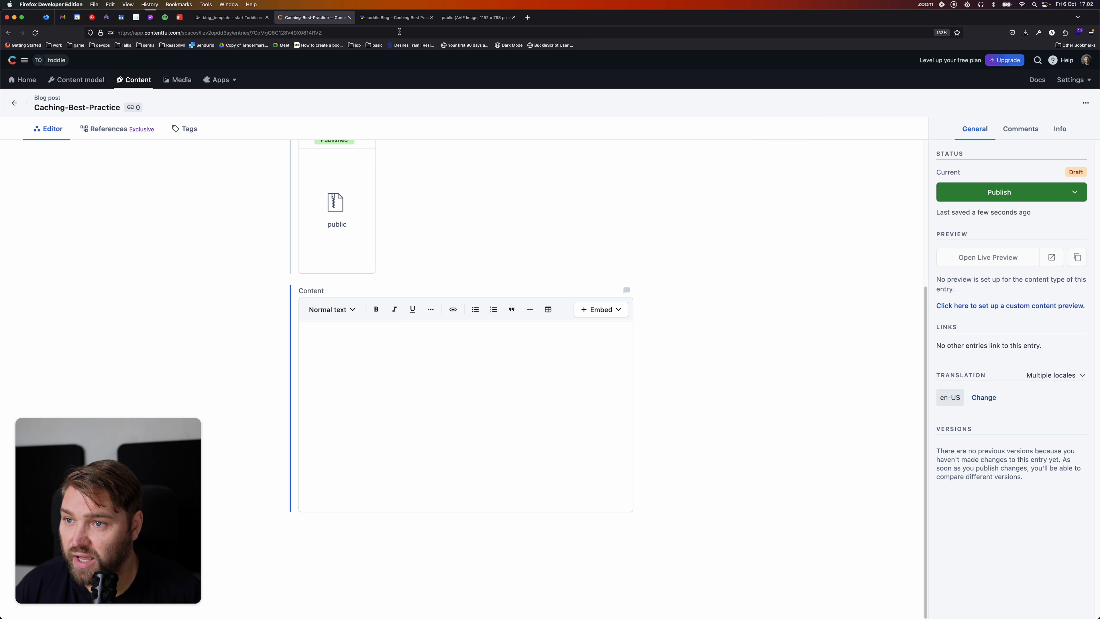
{"action": "left_click", "coordinate": [394, 17]}
{"action": "scroll", "coordinate": [397, 167], "scroll_direction": "down", "scroll_amount": 6}
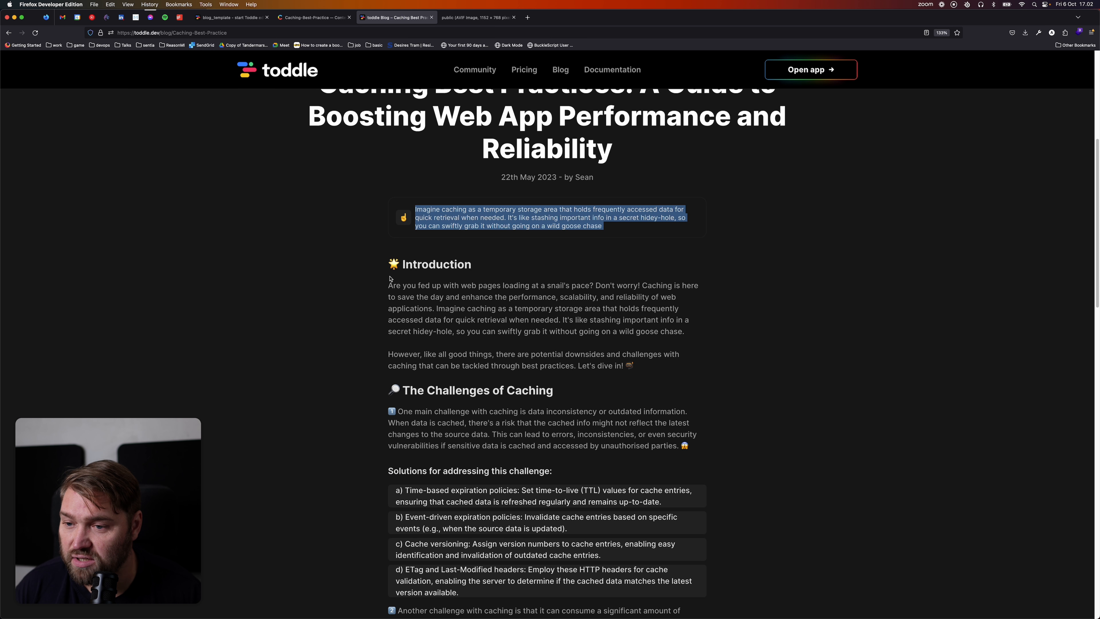
{"action": "left_click_drag", "start_coordinate": [389, 283], "coordinate": [641, 374]}
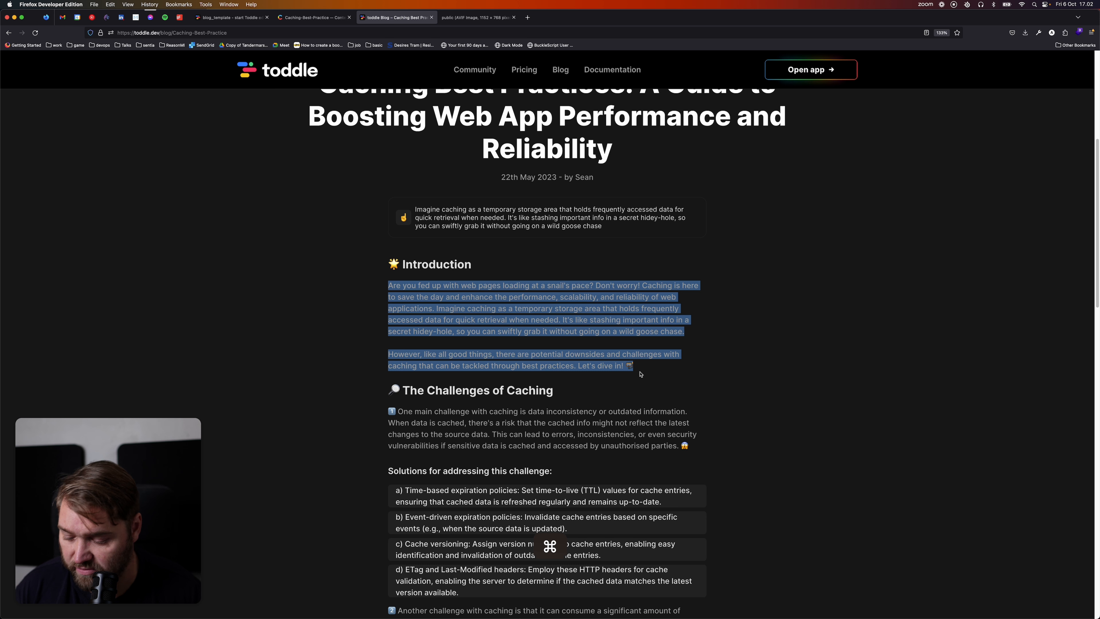
{"action": "key", "text": "super+c"}
{"action": "left_click", "coordinate": [312, 17]}
{"action": "key", "text": "super+v"}
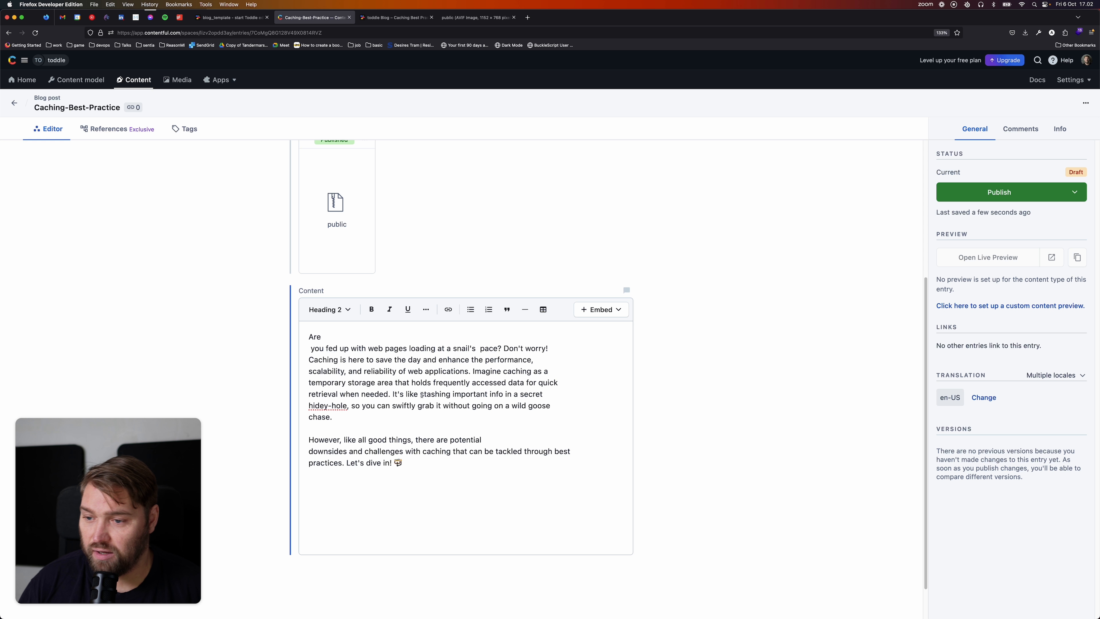
Remove the line break and leading space after "Are" at the start of the Content text.
{"action": "left_click", "coordinate": [410, 348]}
{"action": "key", "text": "super+Left"}
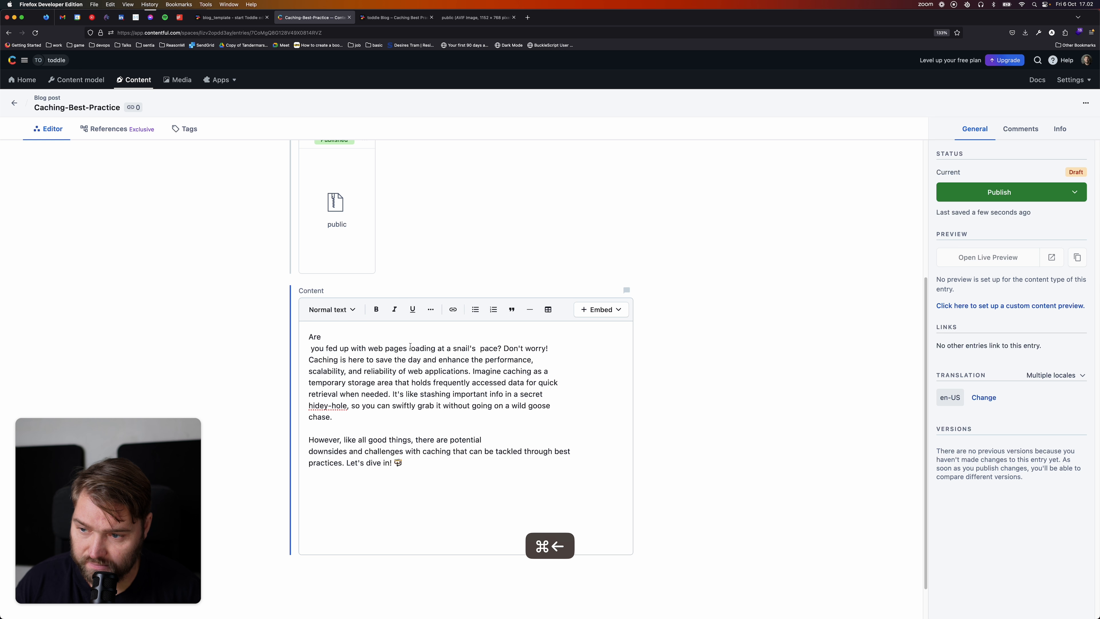
{"action": "key", "text": "Right"}
{"action": "key", "text": "BackSpace"}
{"action": "key", "text": "BackSpace"}
{"action": "key", "text": "Down"}
{"action": "key", "text": "Down"}
{"action": "key", "text": "Down"}
{"action": "key", "text": "Down"}
{"action": "key", "text": "Down"}
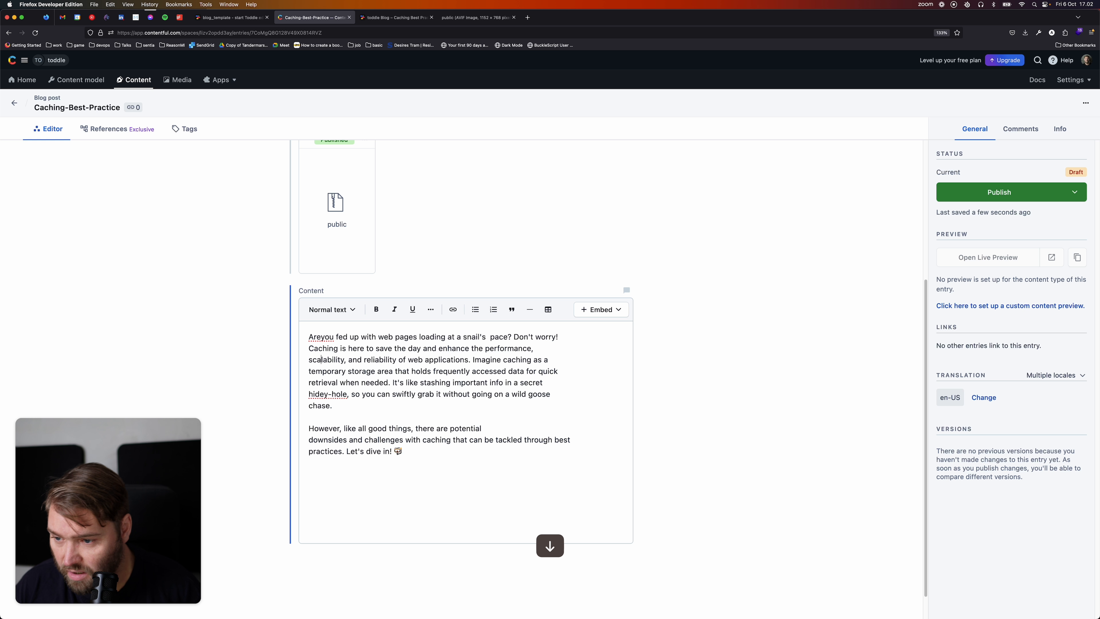
Check the filled-in fields and publish the Caching-Best-Practice entry.
{"action": "scroll", "coordinate": [438, 406], "scroll_direction": "down", "scroll_amount": 1}
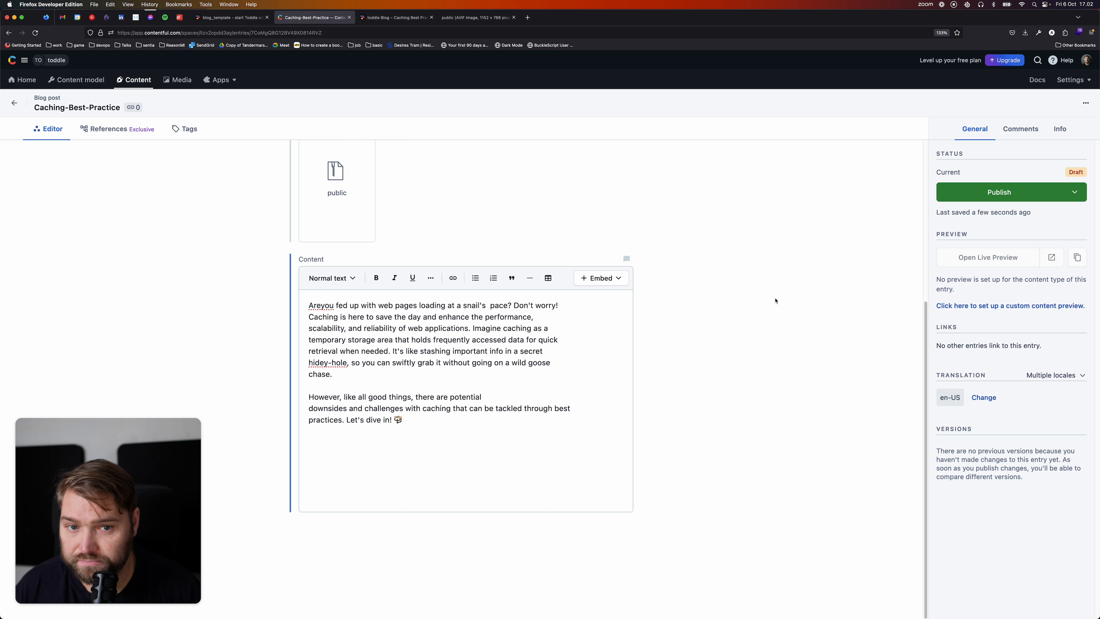
{"action": "left_click", "coordinate": [865, 214]}
{"action": "scroll", "coordinate": [562, 277], "scroll_direction": "up", "scroll_amount": 2}
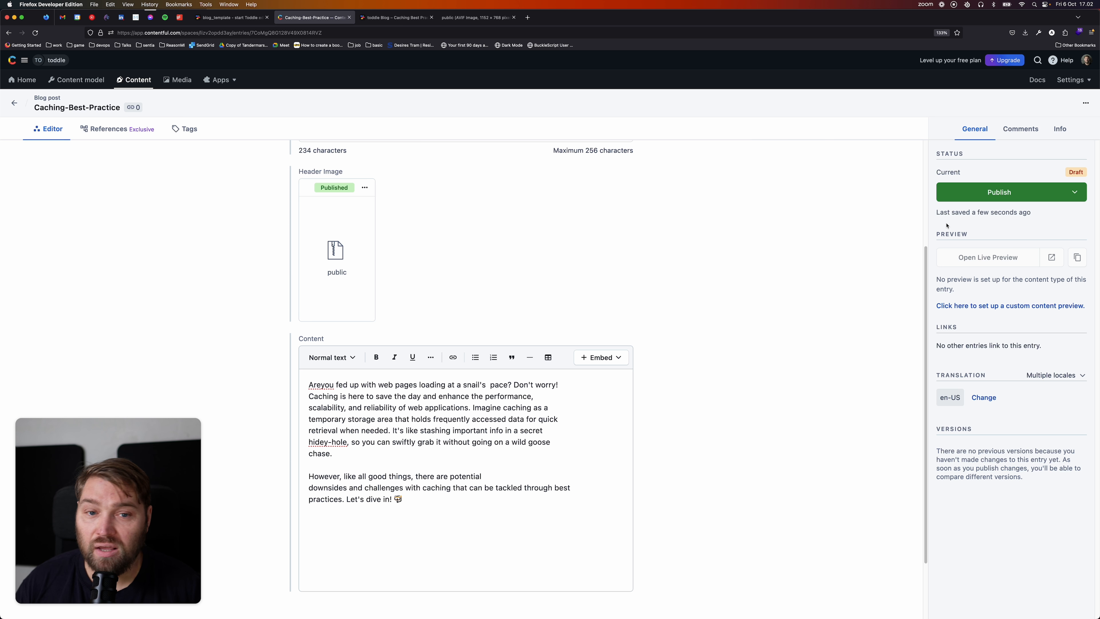
{"action": "scroll", "coordinate": [565, 268], "scroll_direction": "up", "scroll_amount": 3}
{"action": "scroll", "coordinate": [430, 206], "scroll_direction": "up", "scroll_amount": 2}
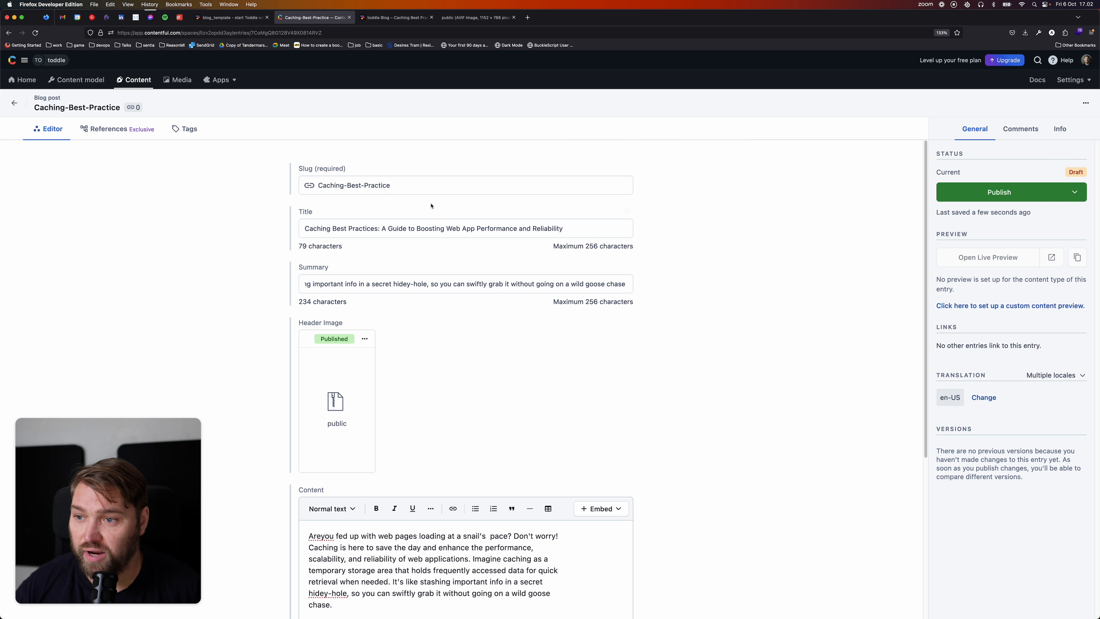
{"action": "left_click", "coordinate": [947, 196]}
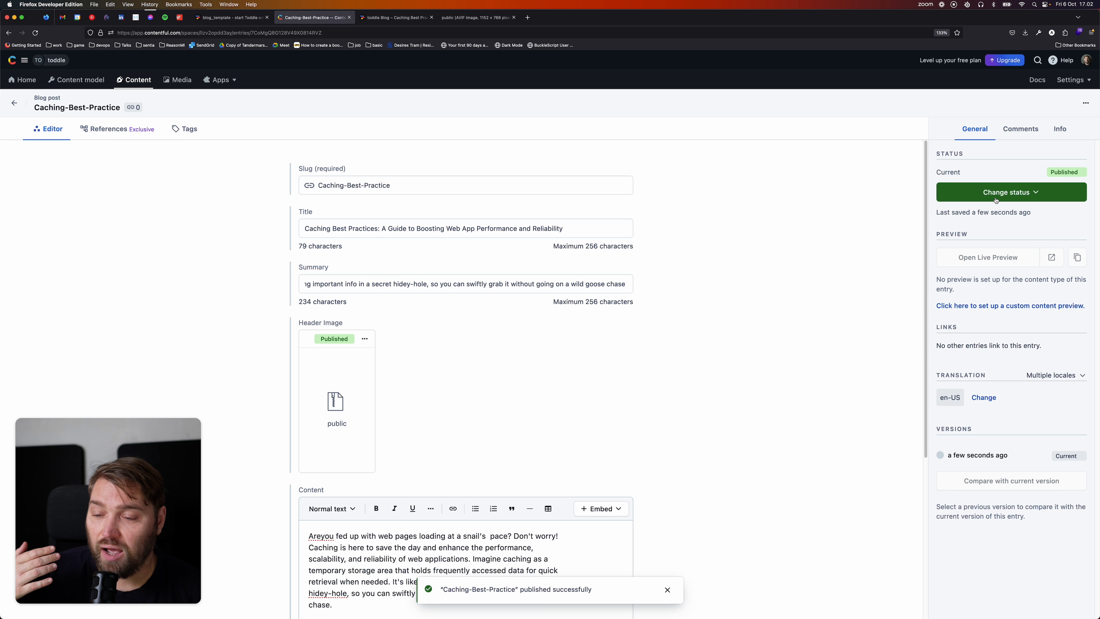
{"action": "scroll", "coordinate": [348, 511], "scroll_direction": "down", "scroll_amount": 2}
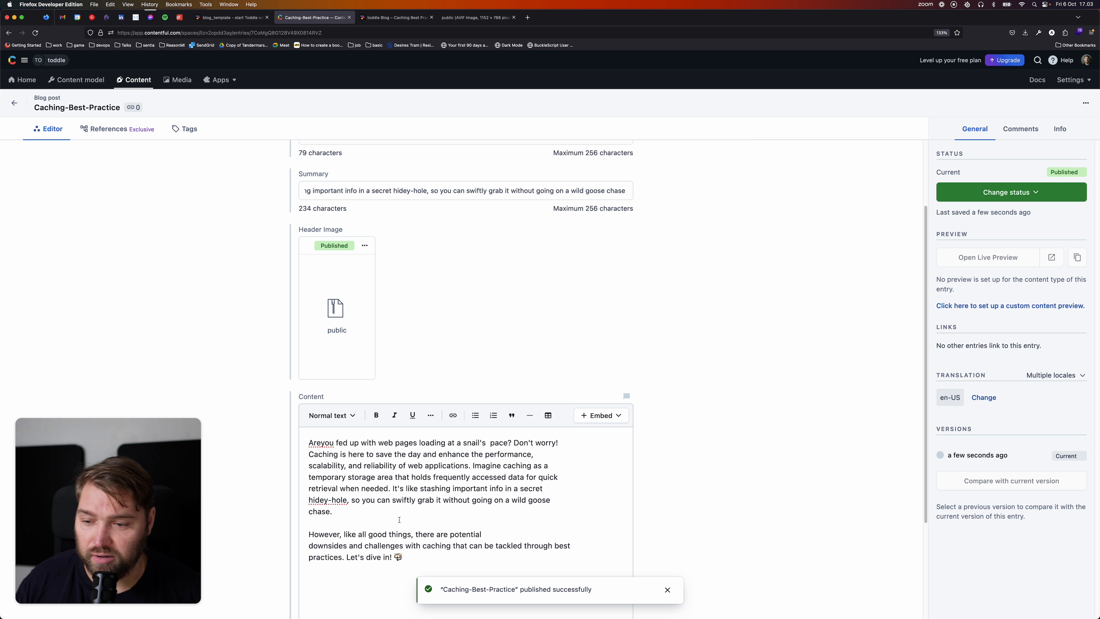
{"action": "left_click", "coordinate": [522, 522]}
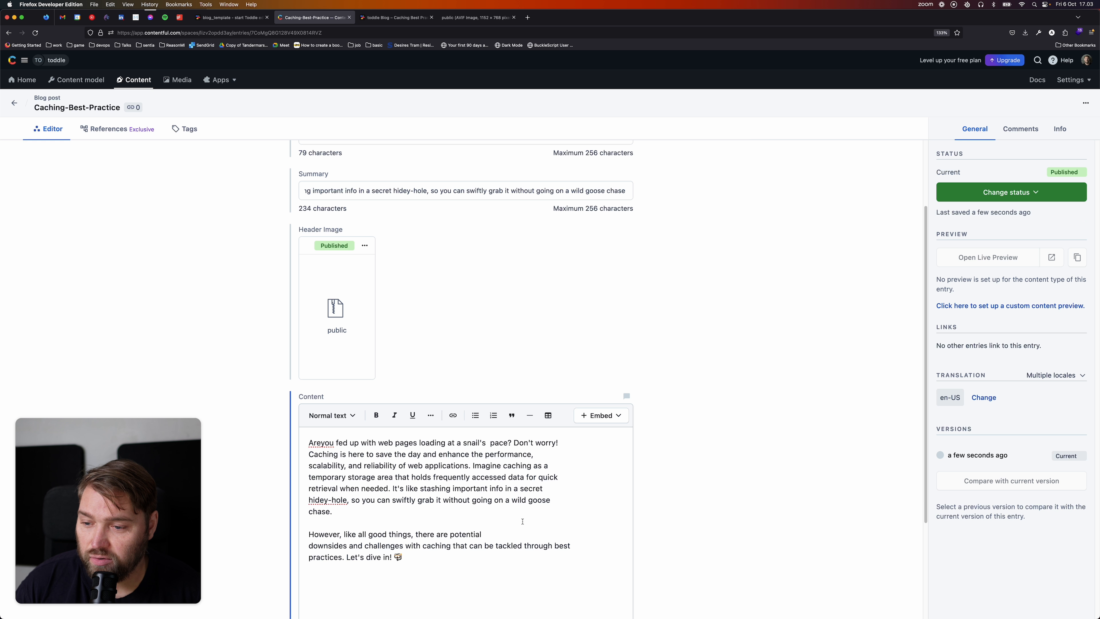
Insert the missing space between "Are" and "you" at the start of the Content text and publish the change.
{"action": "left_click", "coordinate": [322, 442]}
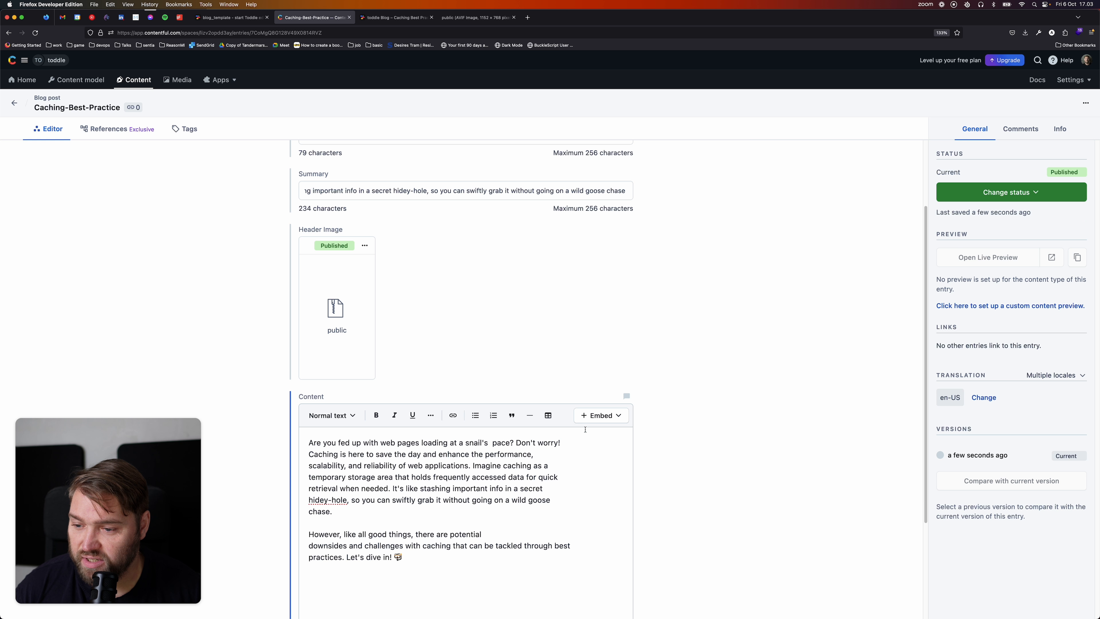
{"action": "left_click", "coordinate": [1049, 193]}
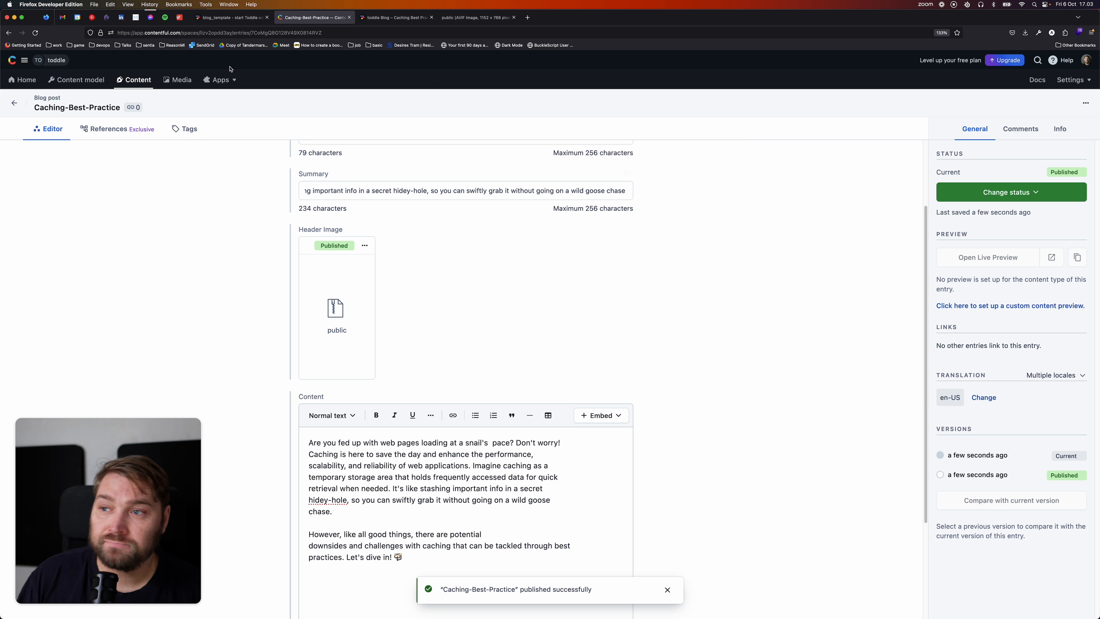
Switch to the toddle blog_template project and add an API named "Posts" to the HomePage.
{"action": "left_click", "coordinate": [229, 17]}
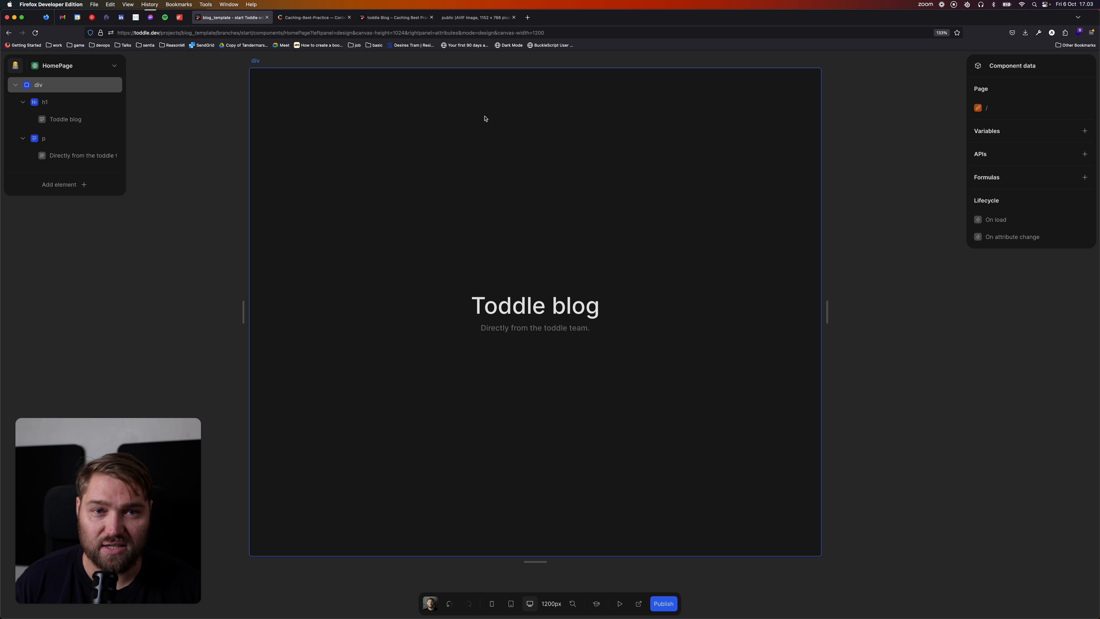
{"action": "left_click", "coordinate": [410, 154]}
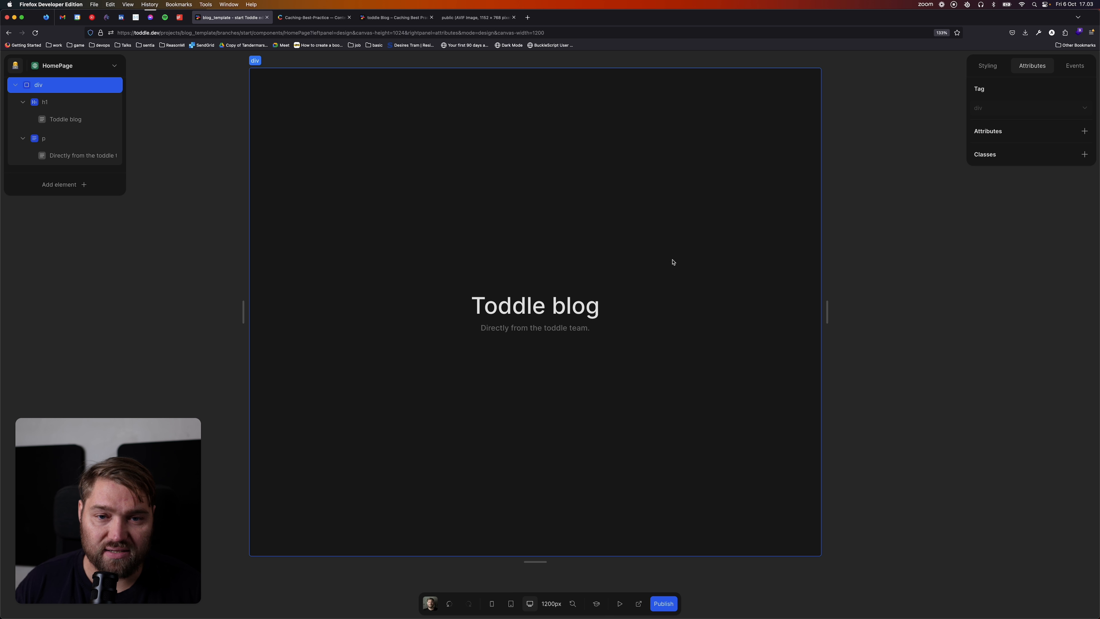
{"action": "left_click", "coordinate": [914, 219]}
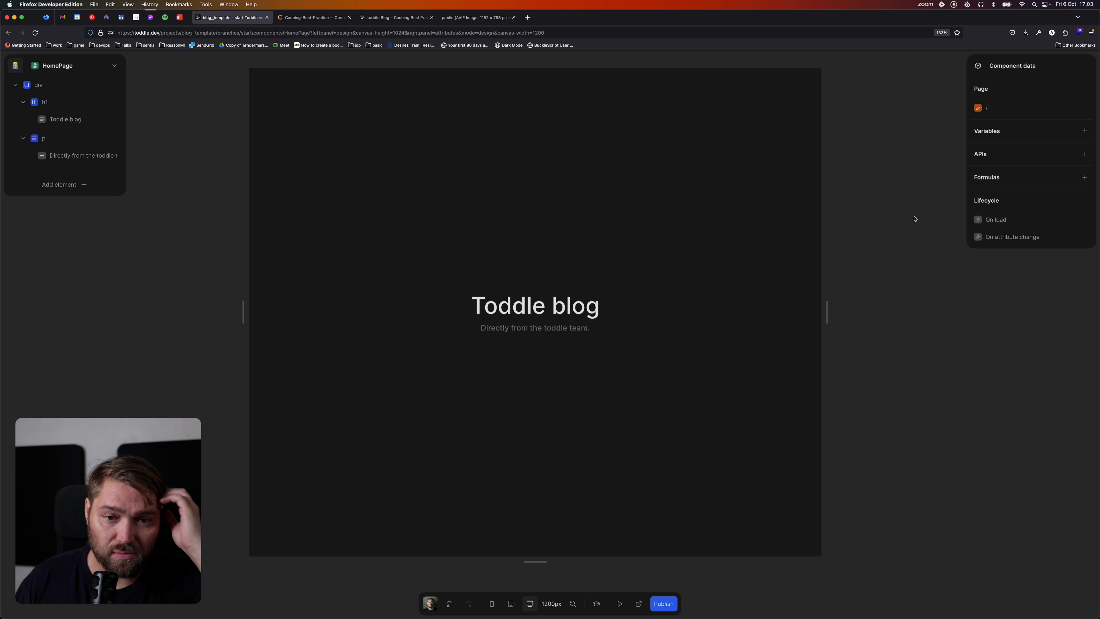
{"action": "left_click", "coordinate": [1085, 154]}
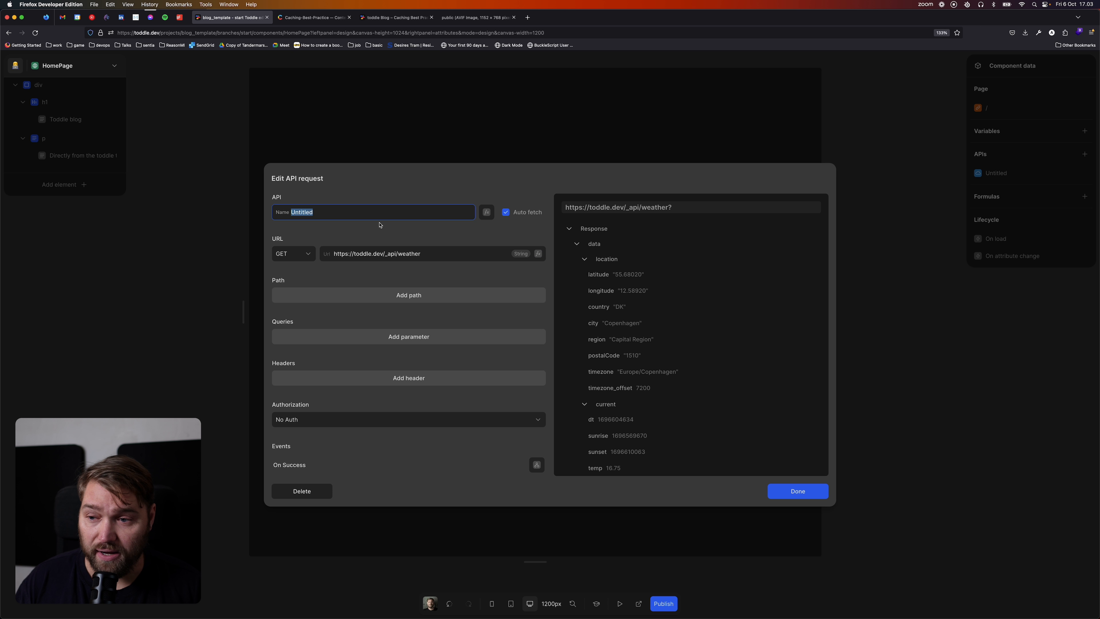
{"action": "key", "text": "BackSpace"}
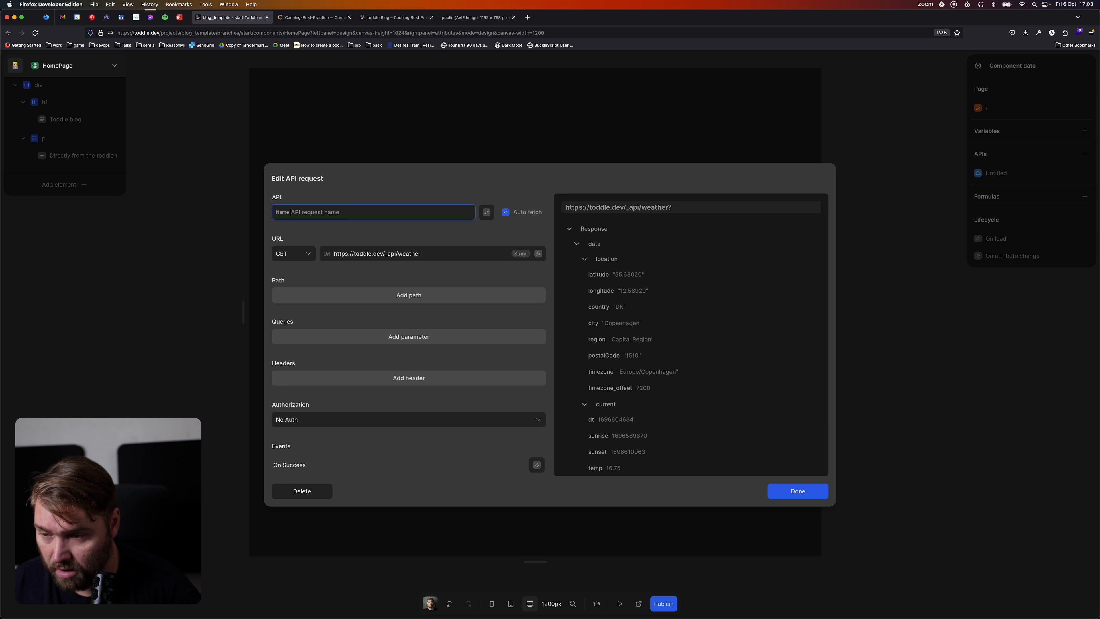
{"action": "type", "text": "Posts"}
{"action": "key", "text": "Tab"}
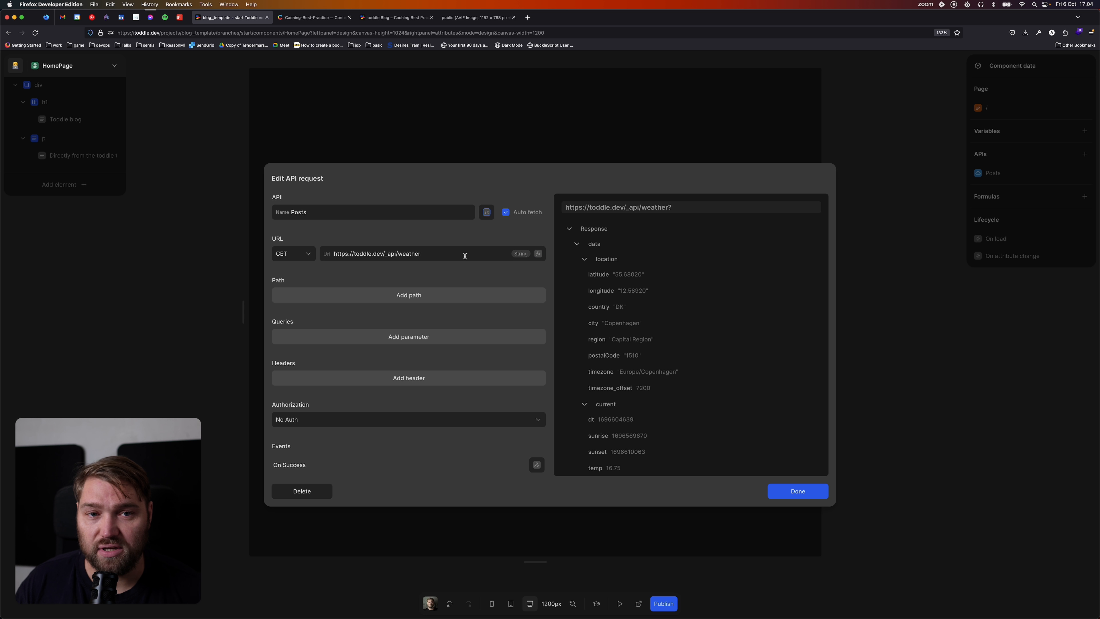
From Contentful, open the Content Delivery API reference and bring up the Query entries request for the Content type search parameter.
{"action": "left_click", "coordinate": [312, 18]}
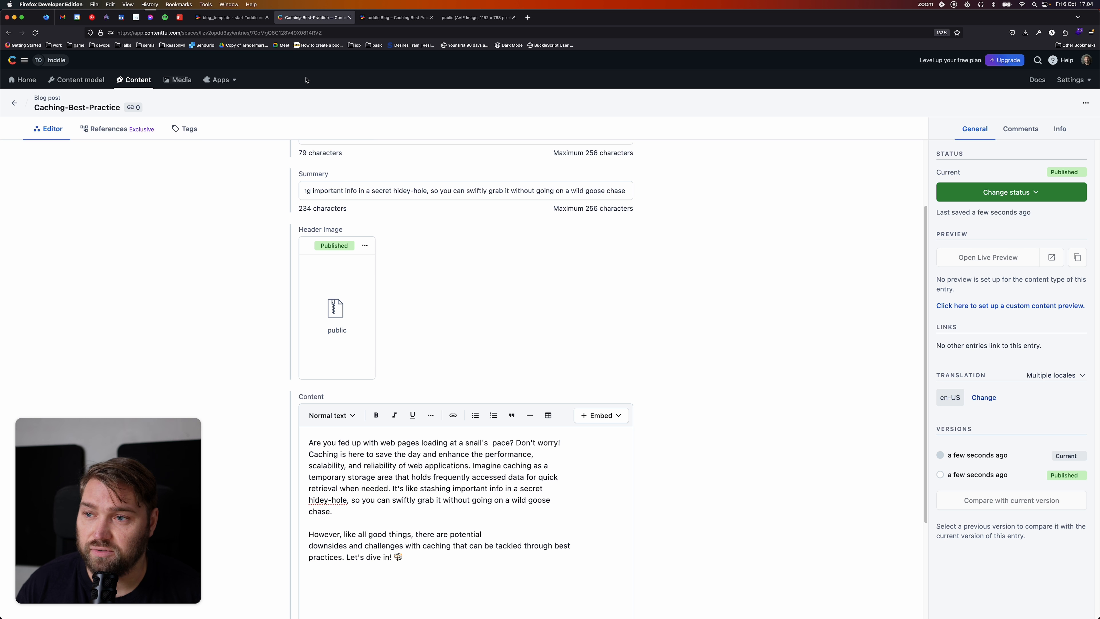
{"action": "left_click", "coordinate": [1037, 79]}
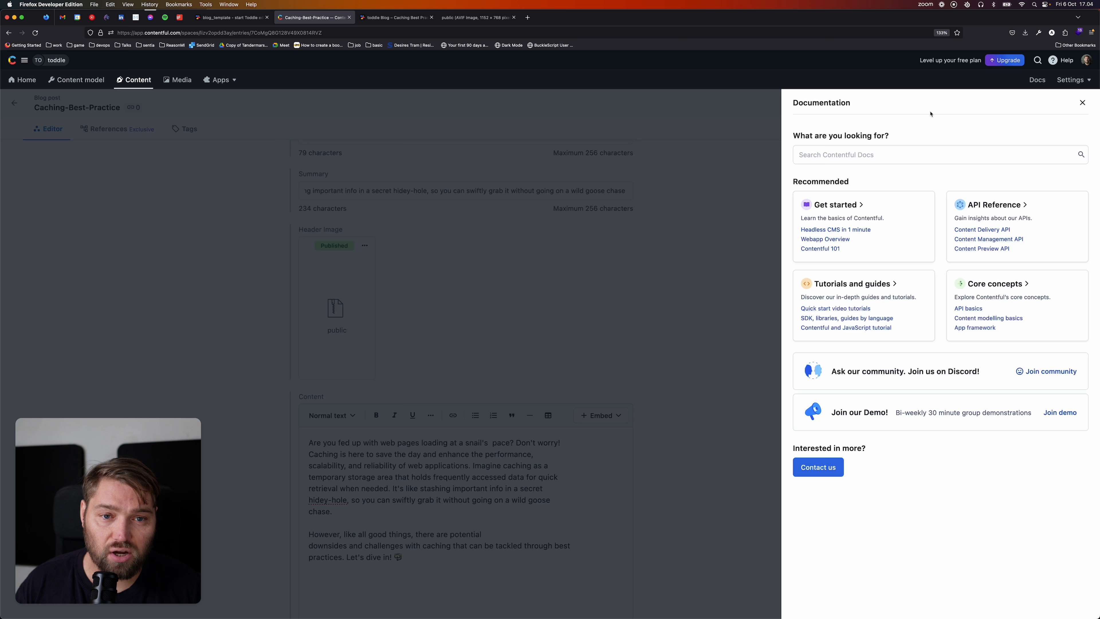
{"action": "left_click", "coordinate": [990, 230]}
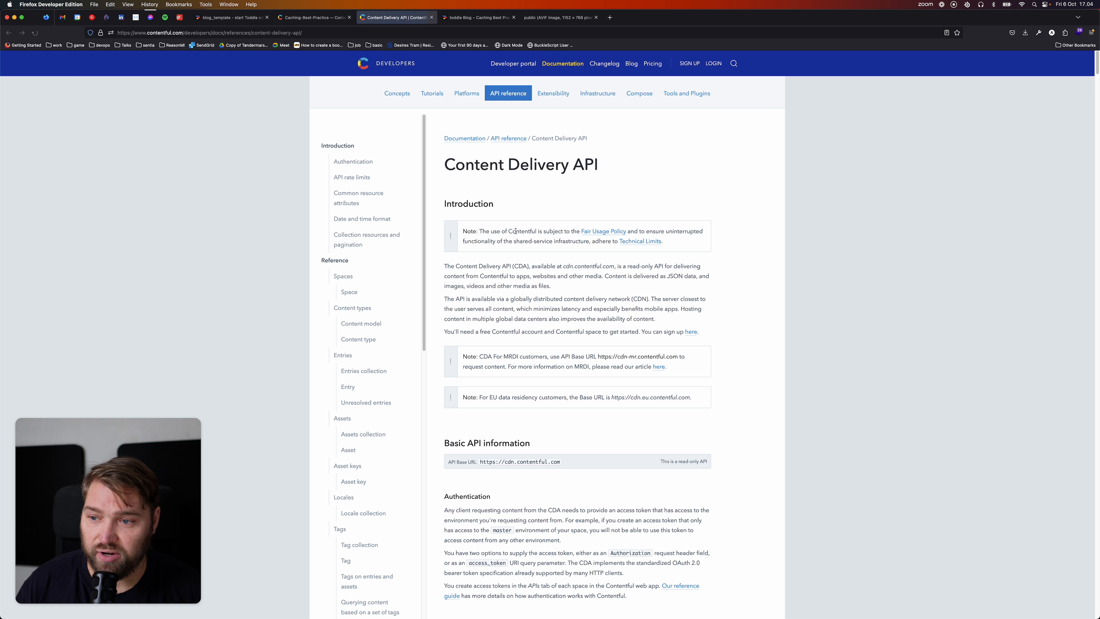
{"action": "left_click", "coordinate": [356, 372]}
{"action": "scroll", "coordinate": [382, 394], "scroll_direction": "down", "scroll_amount": 5}
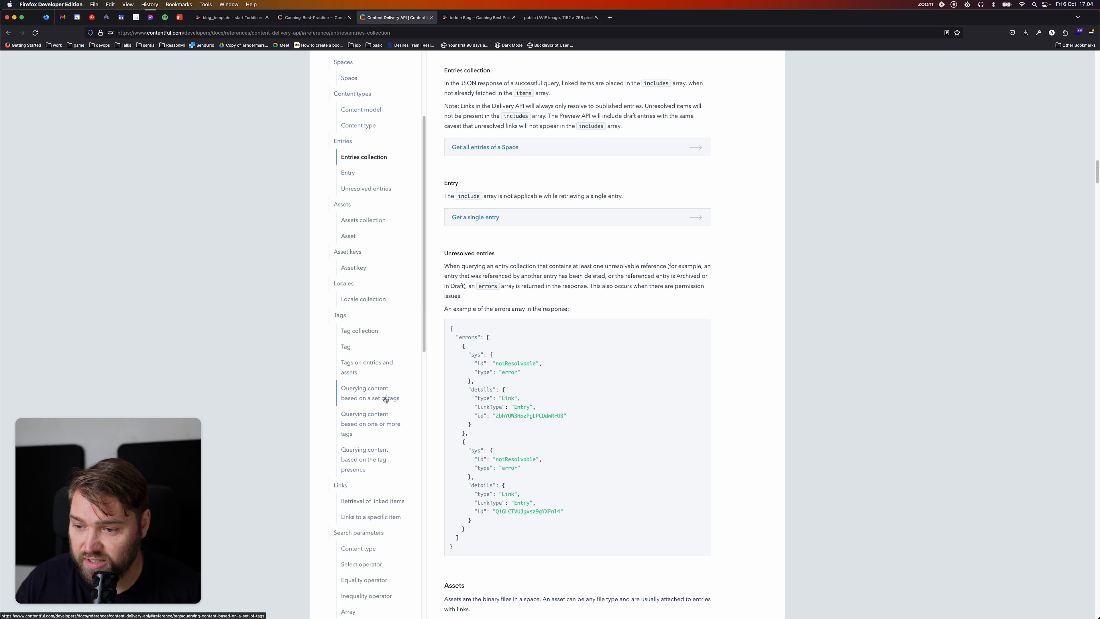
{"action": "scroll", "coordinate": [377, 396], "scroll_direction": "down", "scroll_amount": 2}
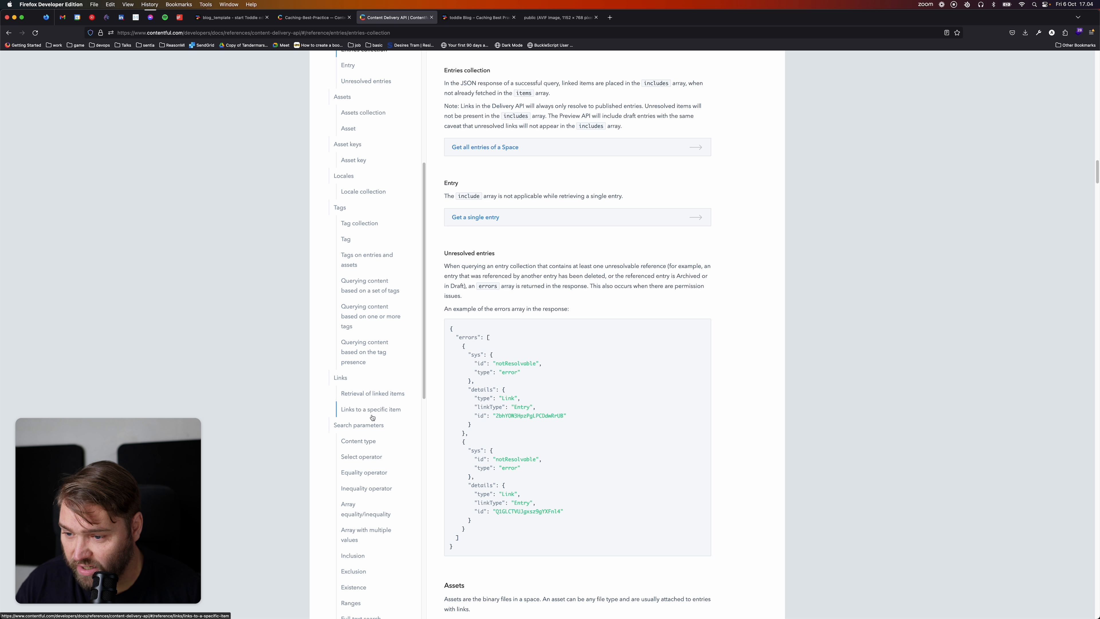
{"action": "scroll", "coordinate": [361, 414], "scroll_direction": "down", "scroll_amount": 1}
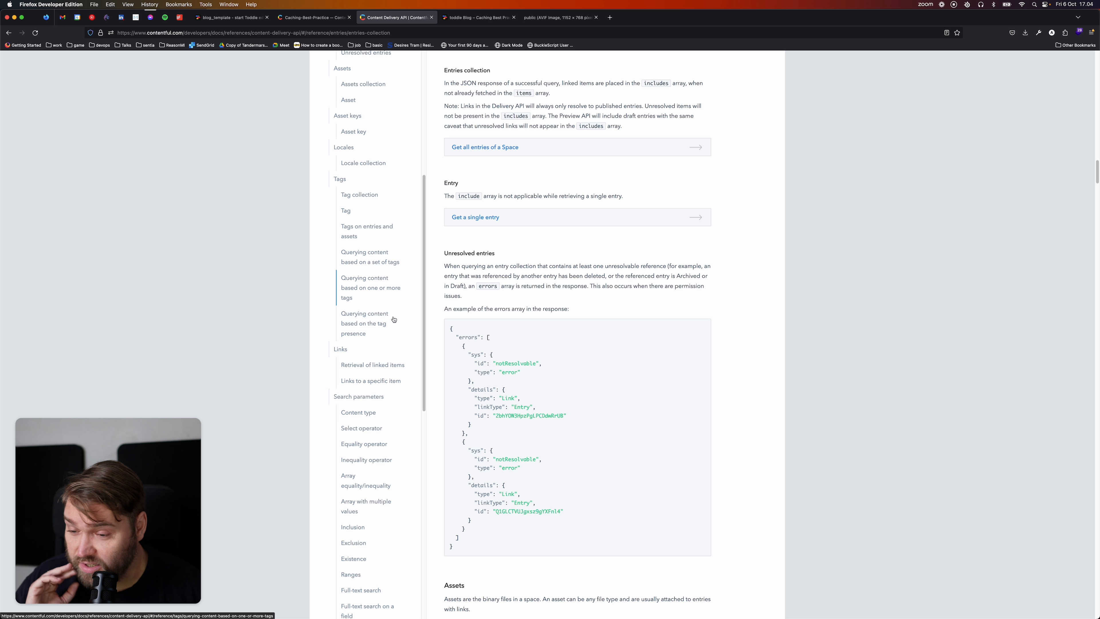
{"action": "left_click", "coordinate": [350, 412]}
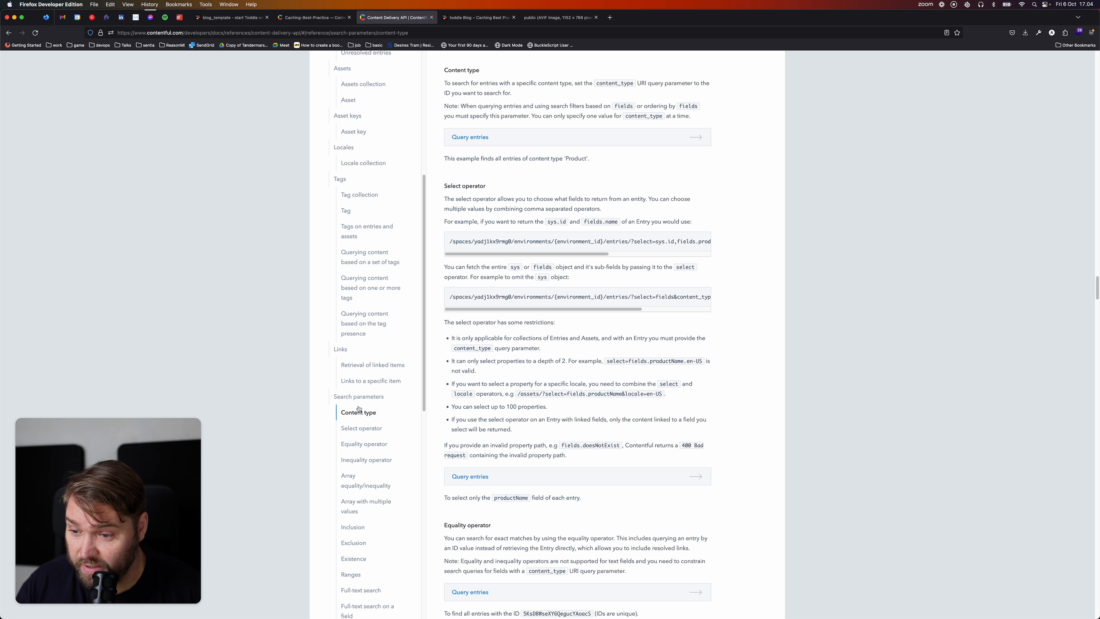
{"action": "left_click", "coordinate": [471, 138]}
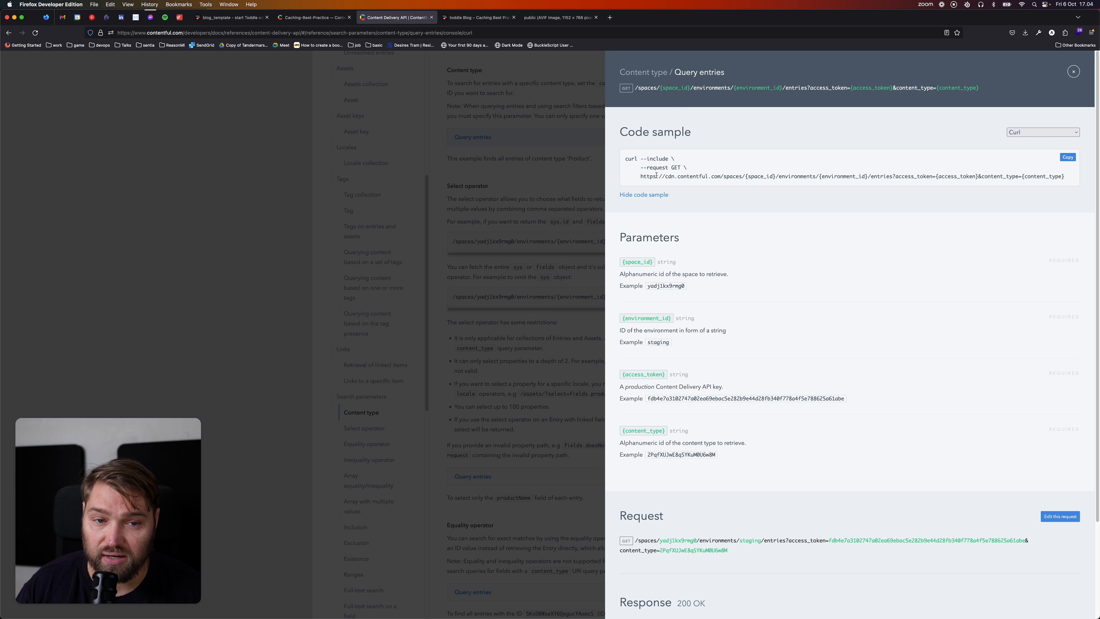
Copy the cdn.contentful.com request URL from the code sample and set it as the URL of toddle's Posts API.
{"action": "left_click_drag", "start_coordinate": [641, 176], "coordinate": [1082, 180]}
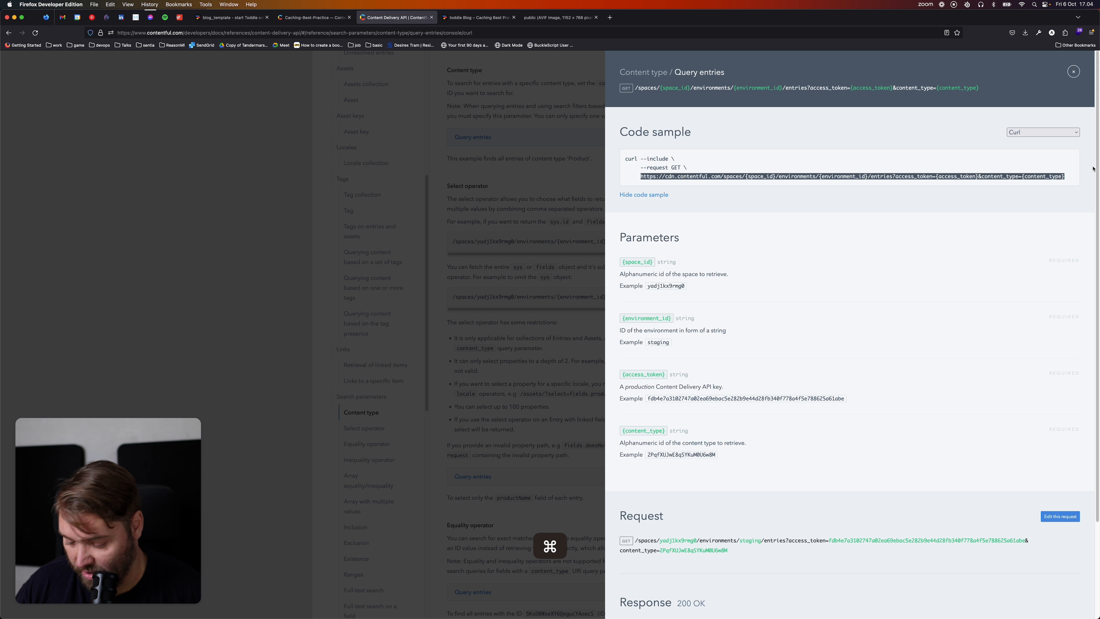
{"action": "key", "text": "super+c"}
{"action": "left_click", "coordinate": [233, 20]}
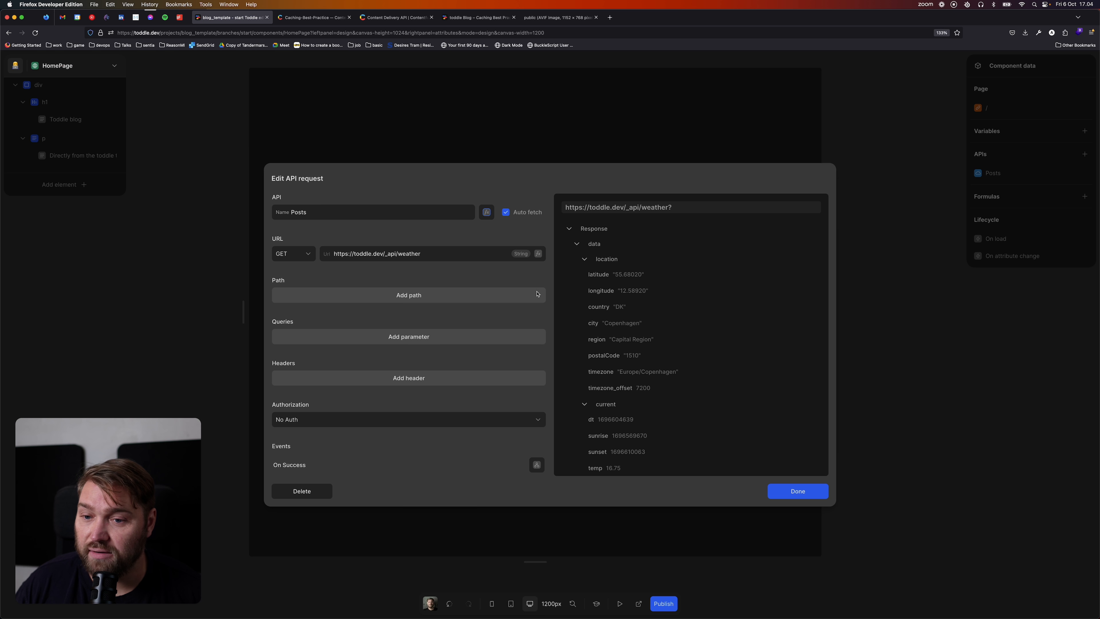
{"action": "triple_click", "coordinate": [441, 253]}
{"action": "key", "text": "super+v"}
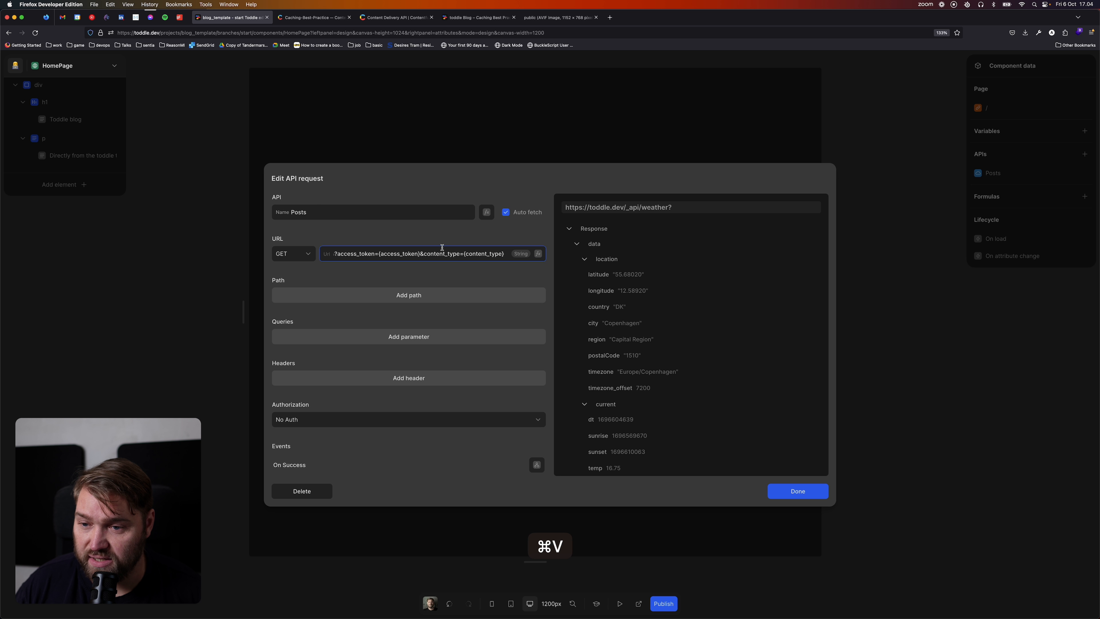
{"action": "key", "text": "Tab"}
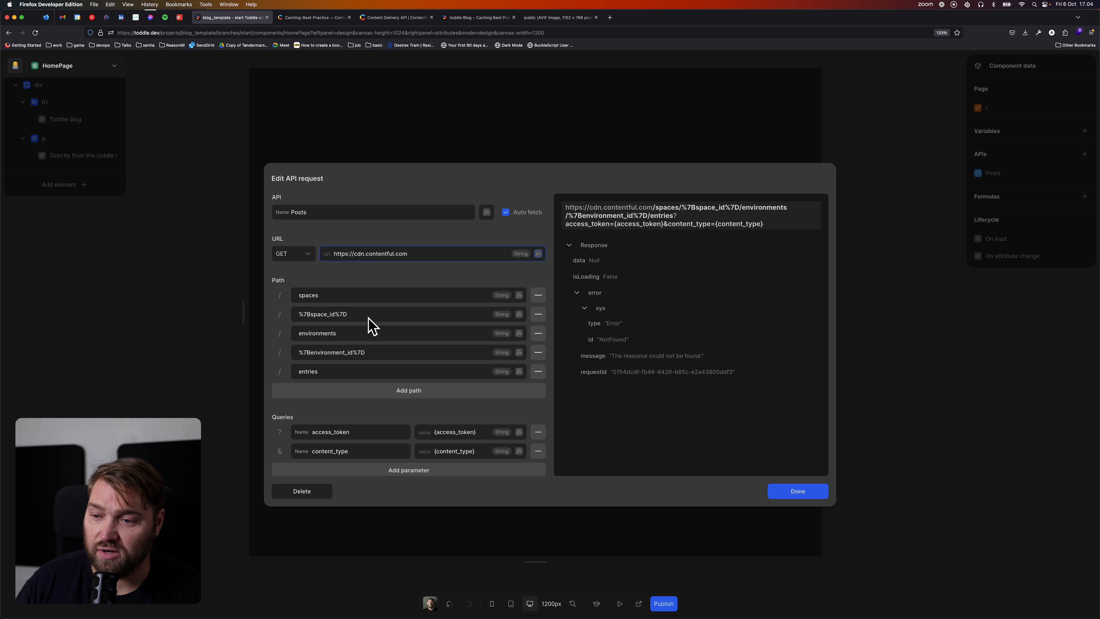
Copy the space ID from the Contentful entry's web address and replace the space_id path segment of the Posts API with it.
{"action": "scroll", "coordinate": [363, 431], "scroll_direction": "down", "scroll_amount": 1}
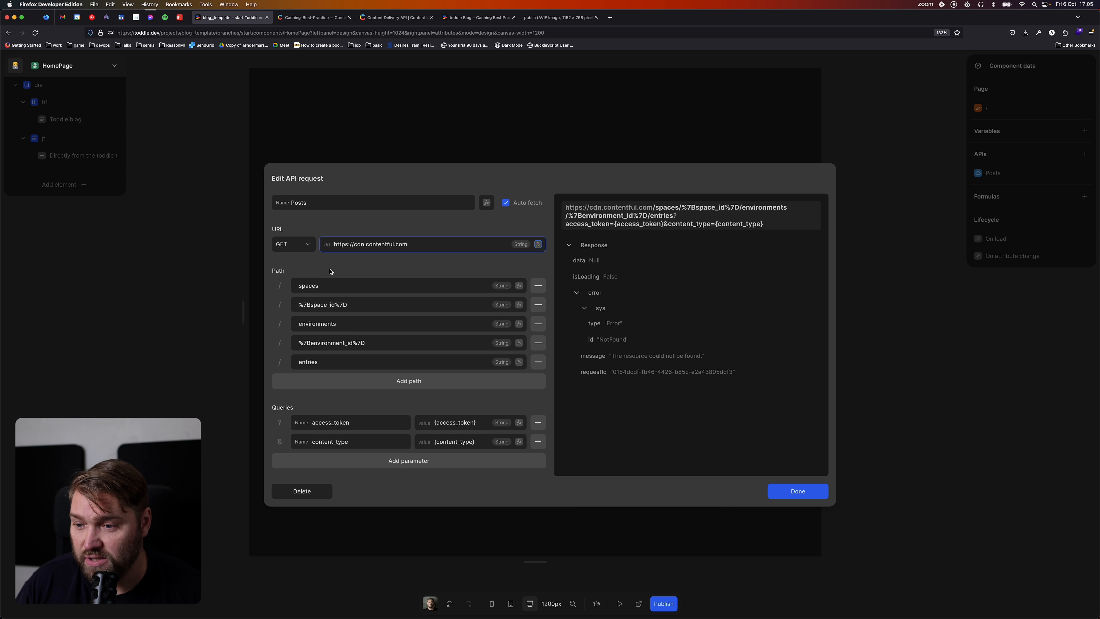
{"action": "left_click", "coordinate": [304, 20]}
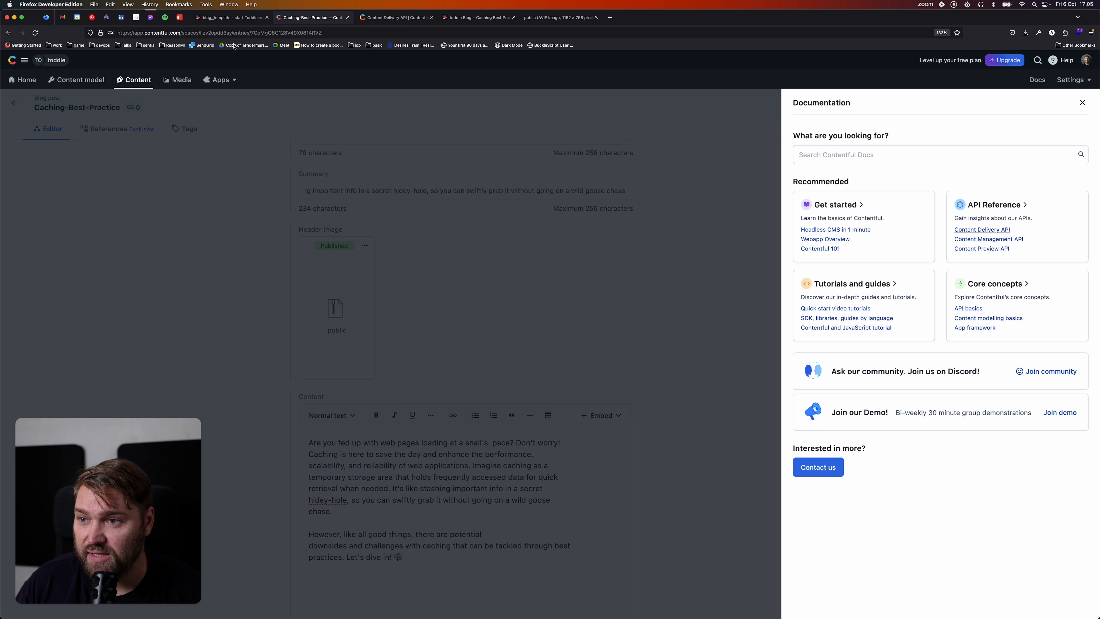
{"action": "left_click", "coordinate": [203, 34]}
{"action": "left_click", "coordinate": [404, 233]}
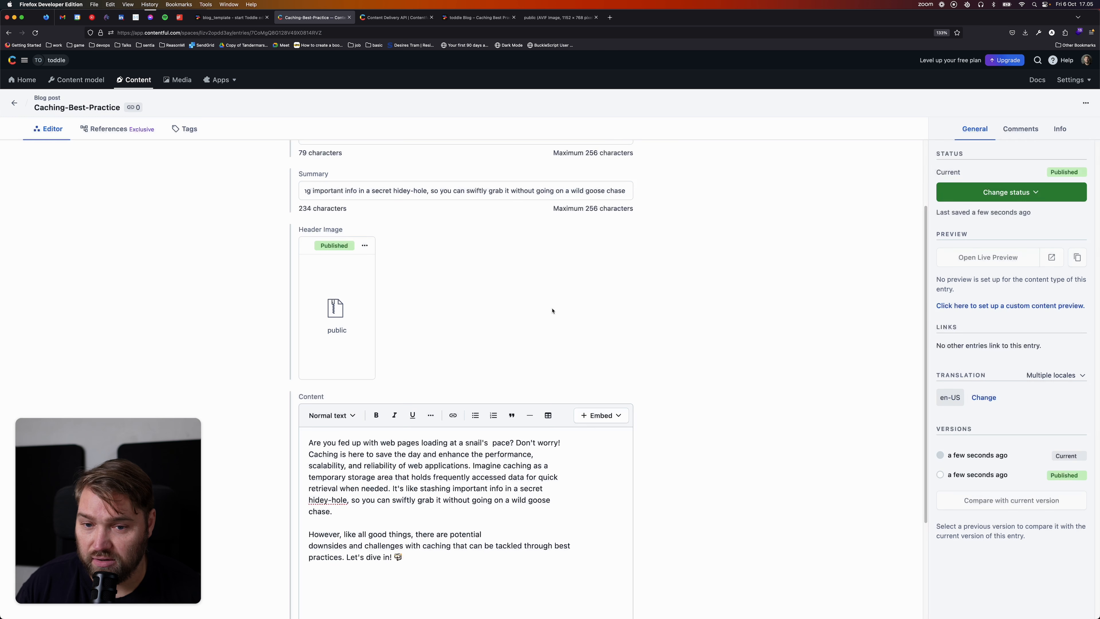
{"action": "double_click", "coordinate": [211, 32]}
{"action": "key", "text": "super+c"}
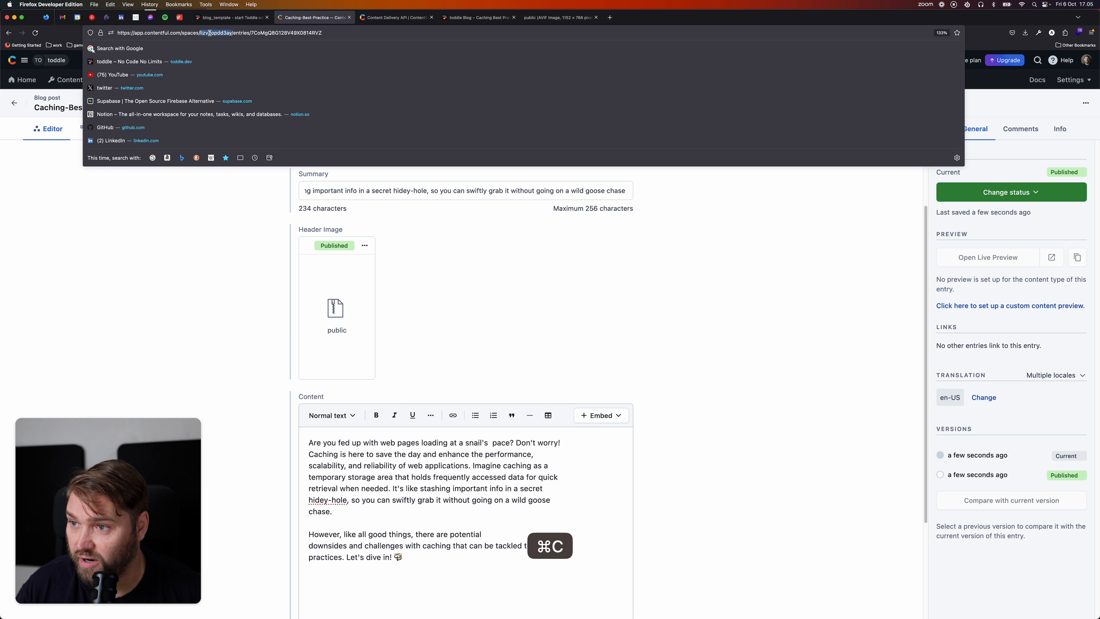
{"action": "left_click", "coordinate": [230, 18]}
{"action": "triple_click", "coordinate": [362, 302]}
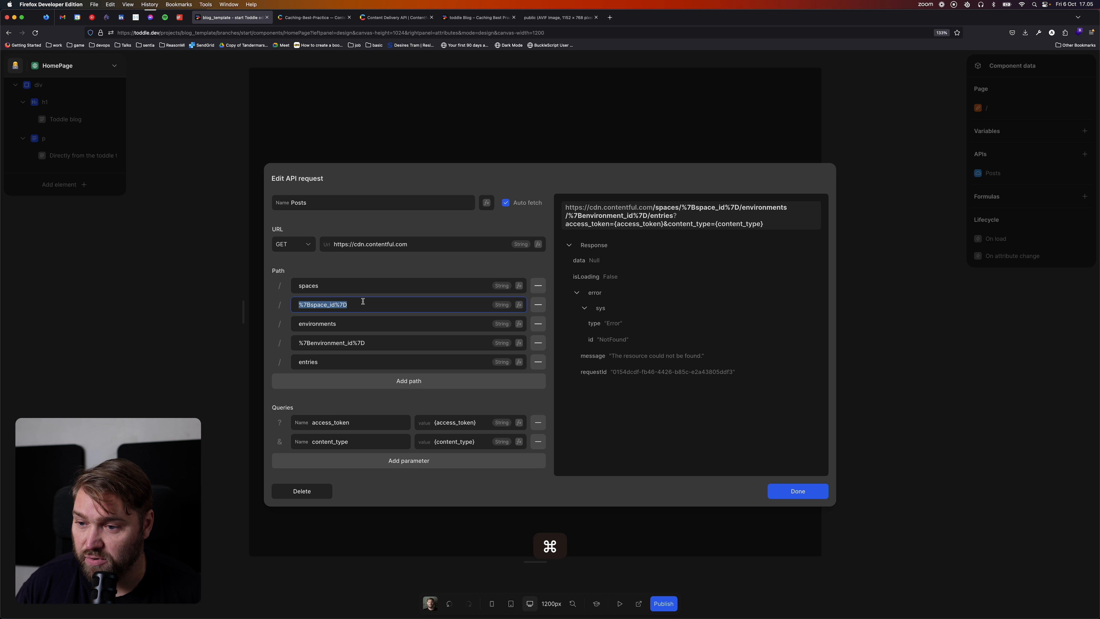
{"action": "key", "text": "super+v"}
Replace the environment_id path segment of the Posts API with "master".
{"action": "triple_click", "coordinate": [391, 345]}
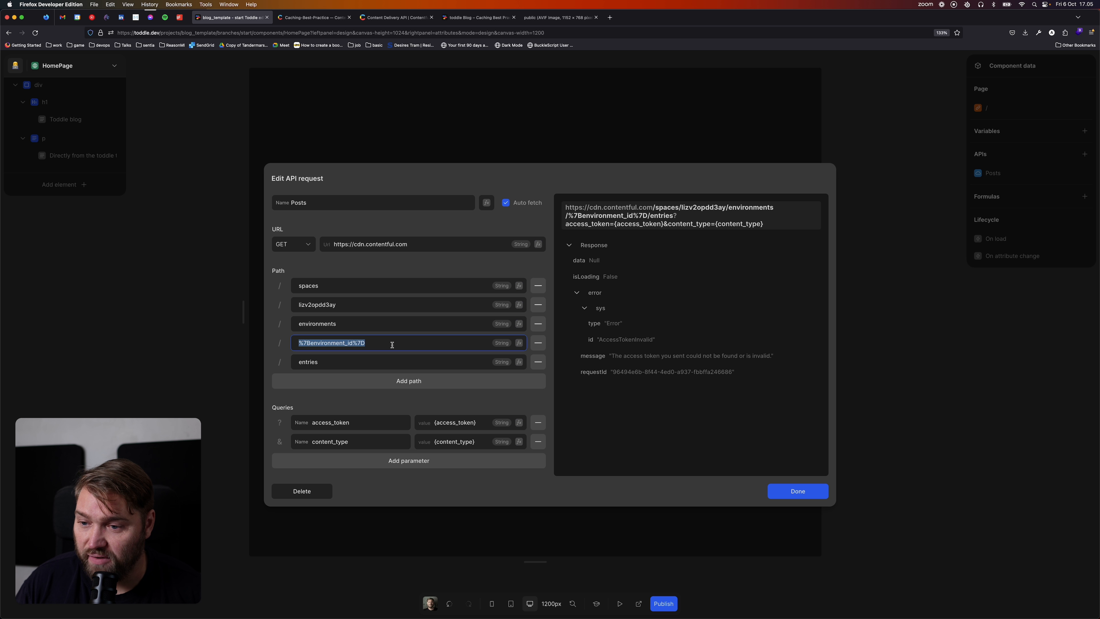
{"action": "type", "text": "master"}
{"action": "key", "text": "Tab"}
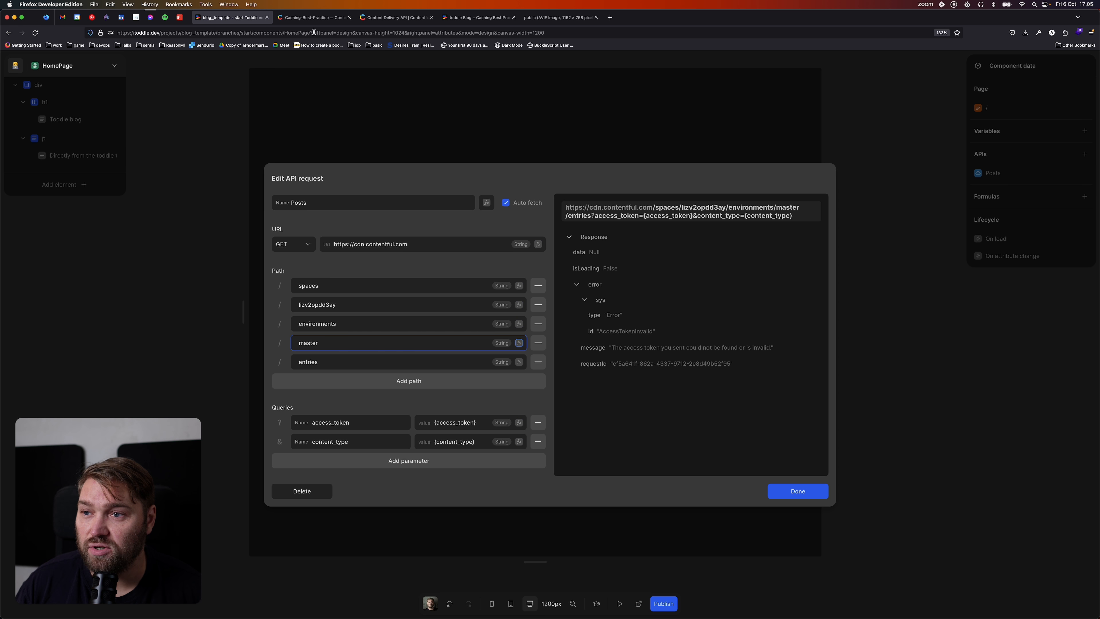
Create and save an API key named "toddle blog" in Contentful, copying its Content Delivery API access token.
{"action": "left_click", "coordinate": [313, 17]}
{"action": "left_click", "coordinate": [1073, 82]}
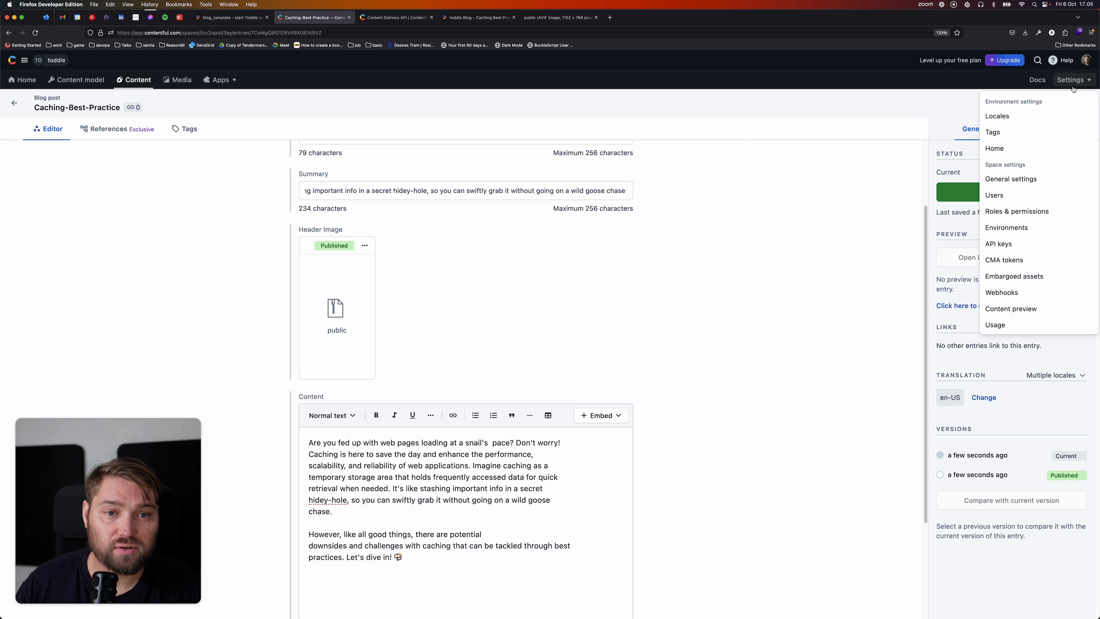
{"action": "left_click", "coordinate": [1005, 245]}
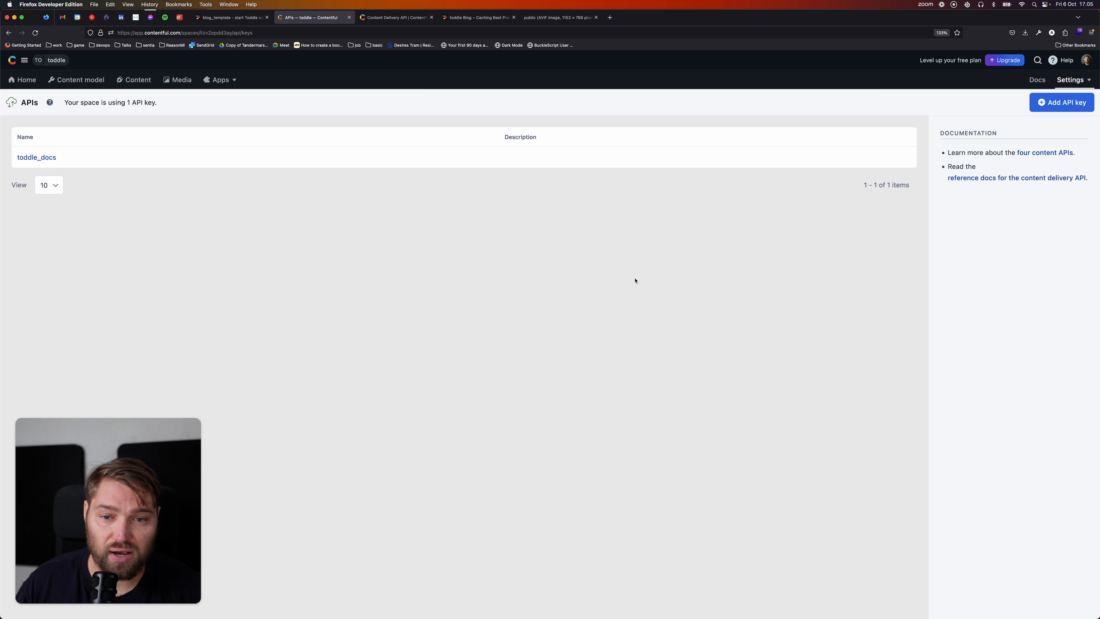
{"action": "left_click", "coordinate": [1057, 104]}
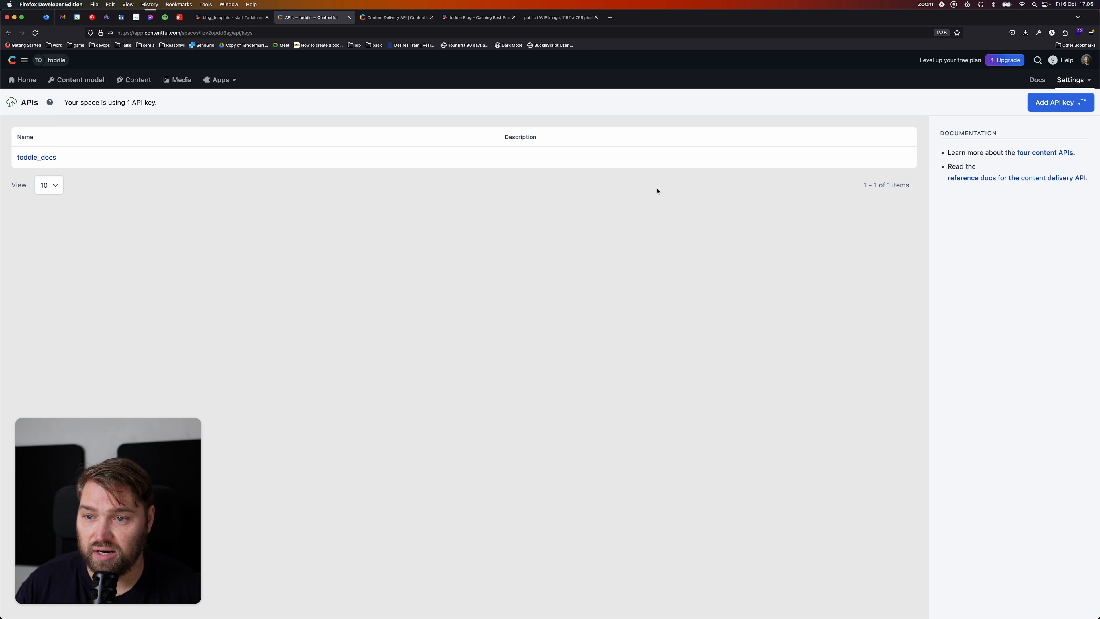
{"action": "left_click", "coordinate": [430, 186]}
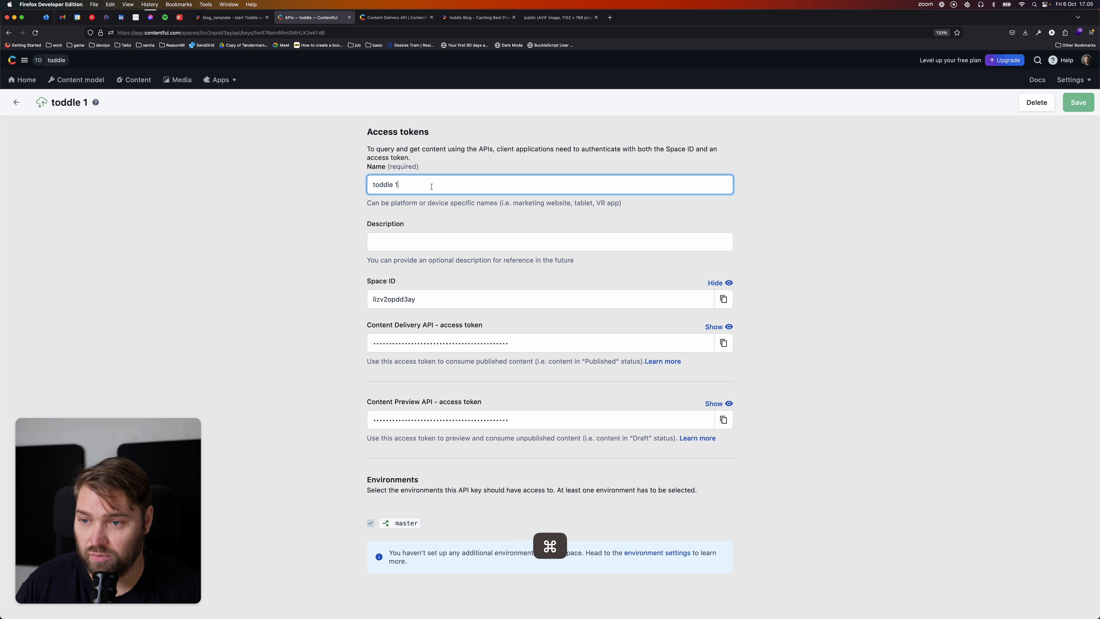
{"action": "key", "text": "super+a"}
{"action": "type", "text": "toddle blog"}
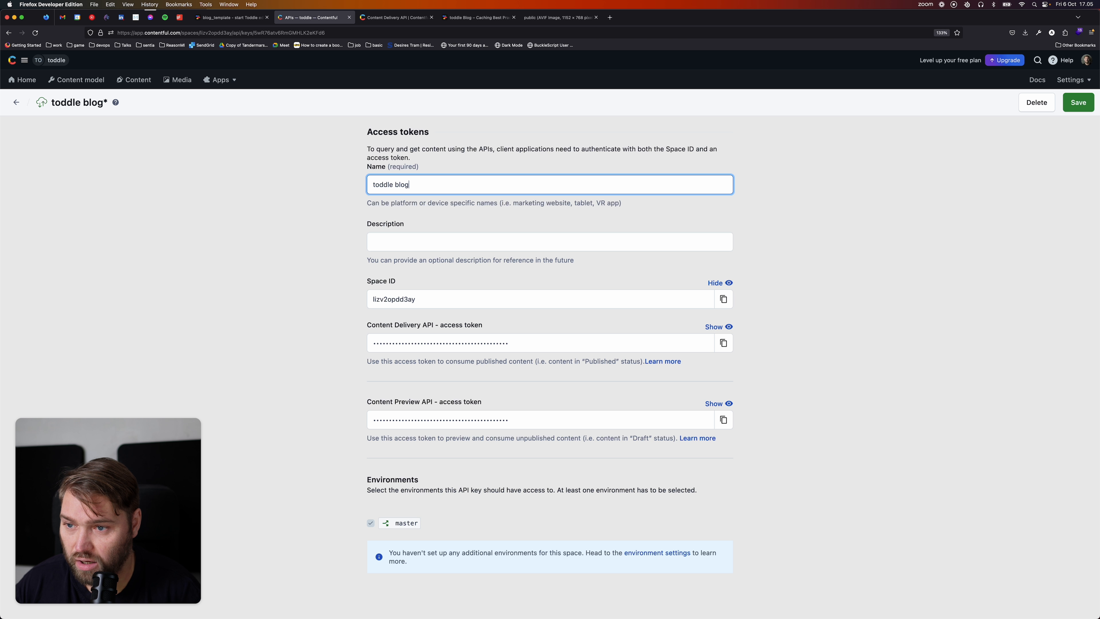
{"action": "key", "text": "Tab"}
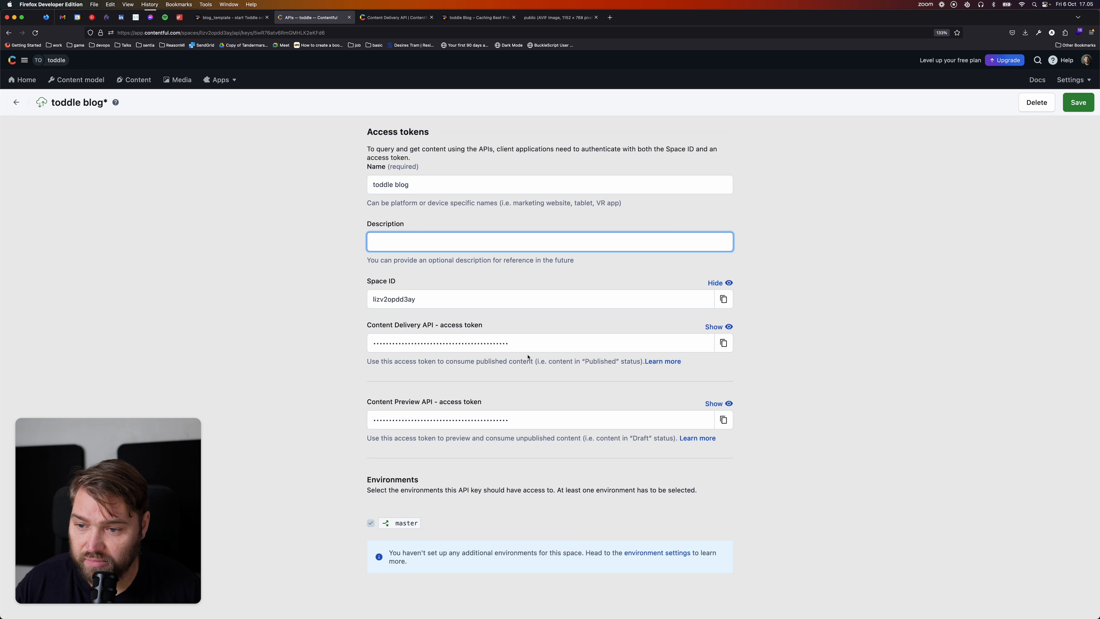
{"action": "left_click", "coordinate": [724, 343]}
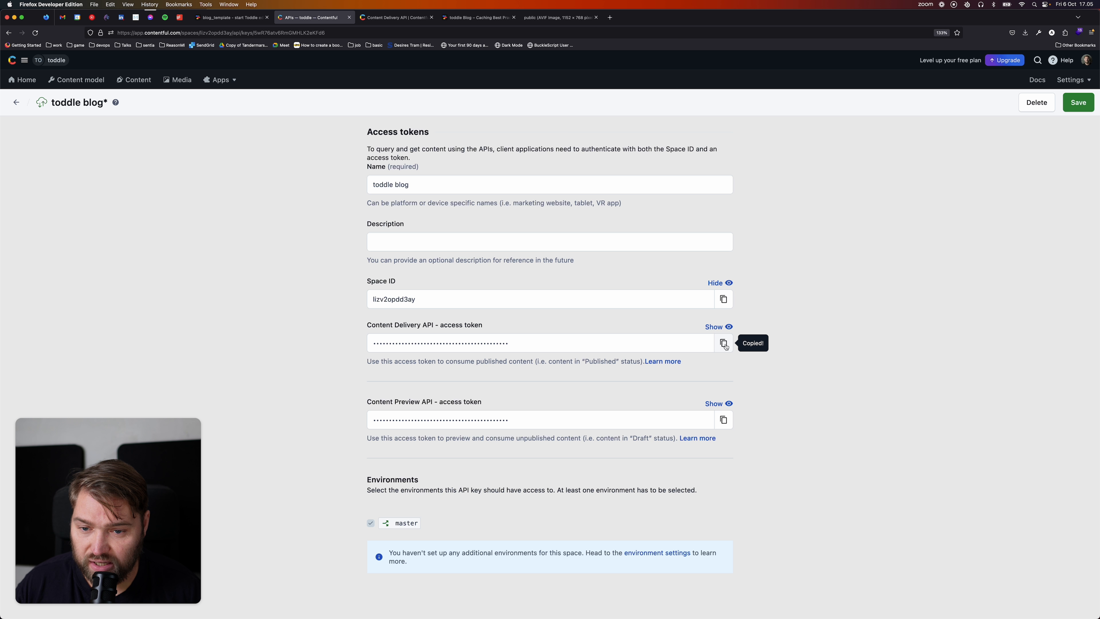
{"action": "left_click", "coordinate": [1079, 104]}
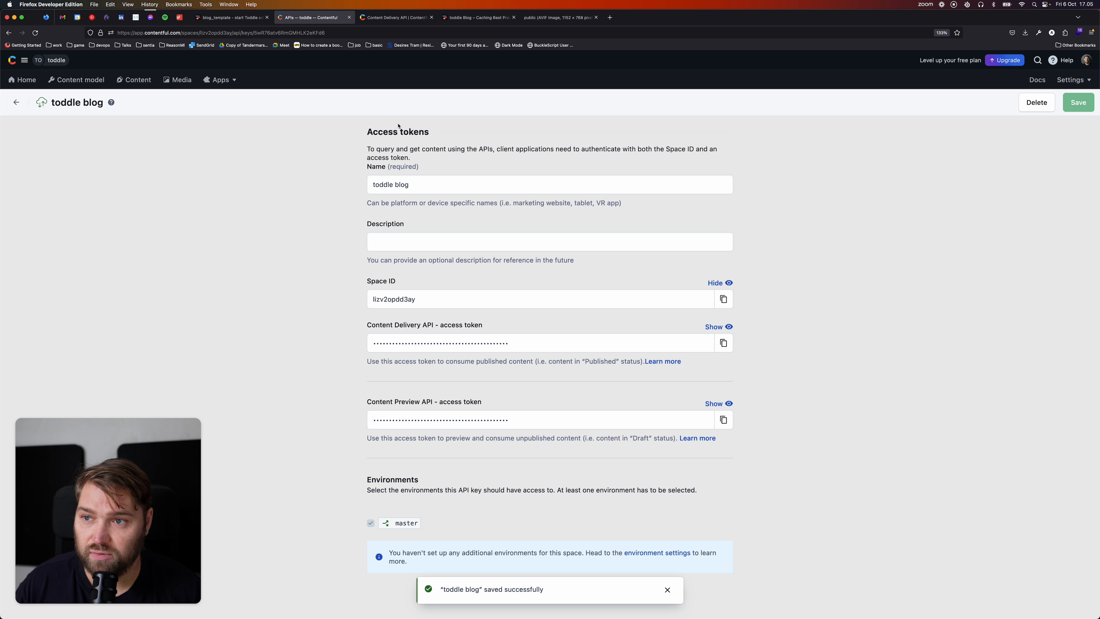
Switch to toddle and paste the Content Delivery API access token as the value of the Posts API's access_token query.
{"action": "left_click", "coordinate": [235, 20]}
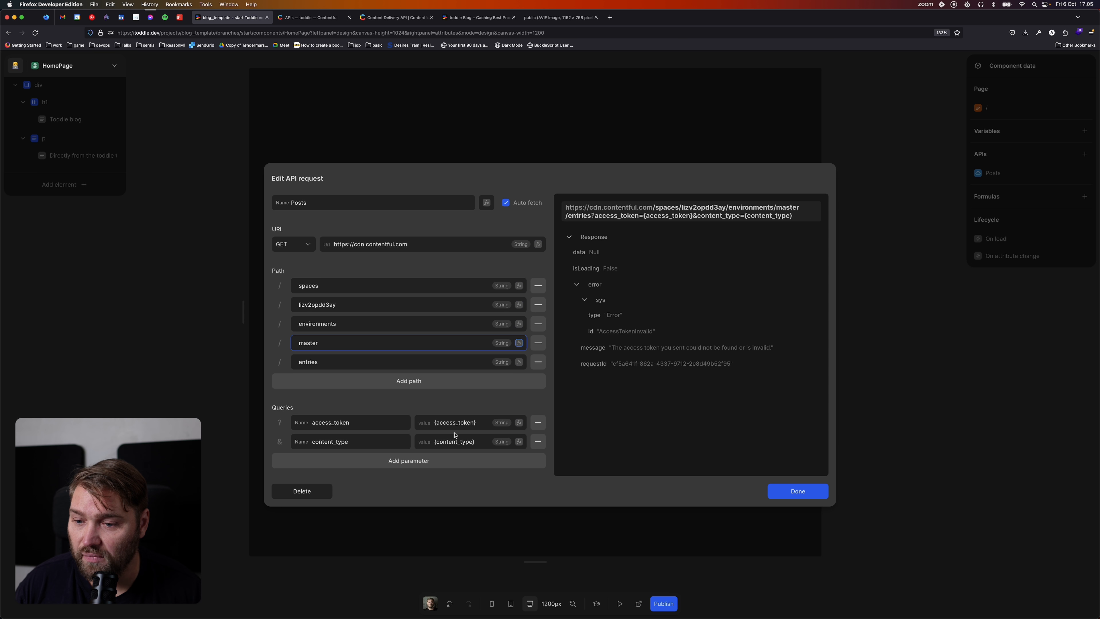
{"action": "triple_click", "coordinate": [484, 422]}
{"action": "key", "text": "super+v"}
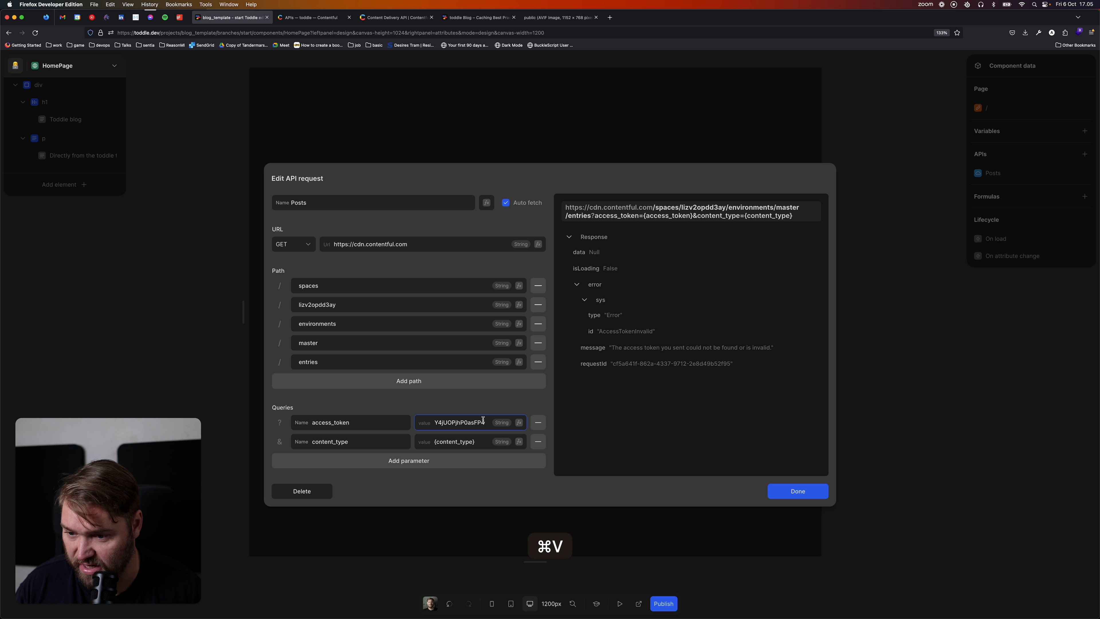
{"action": "key", "text": "Tab"}
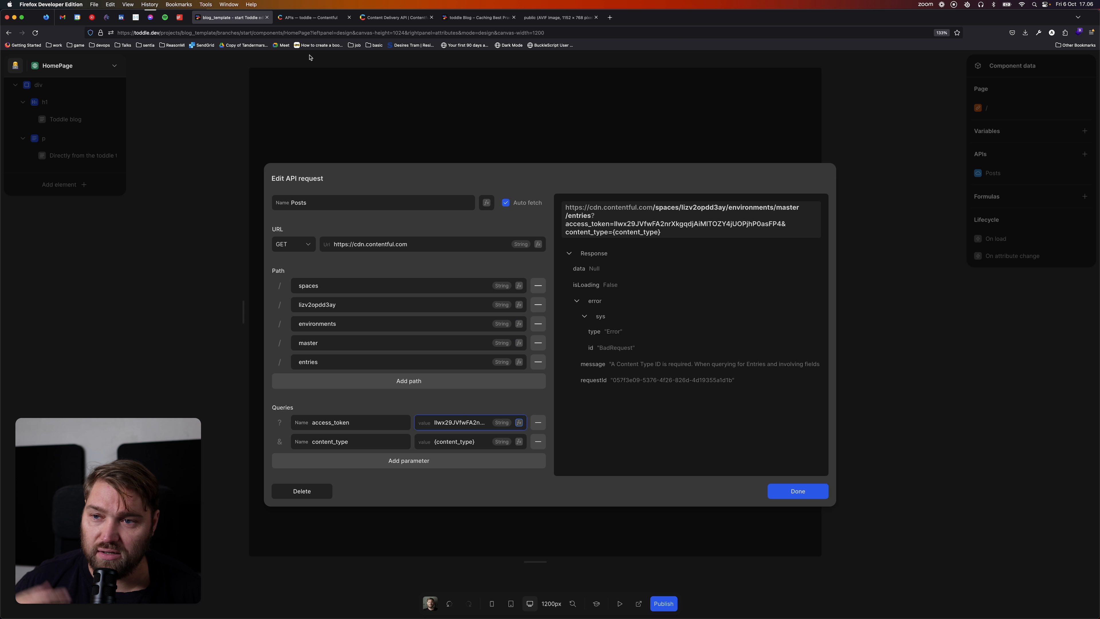
Copy the Blog post content type's ID from Contentful and set toddle's content_type query in the Posts API to that ID, blogPost.
{"action": "left_click", "coordinate": [299, 17]}
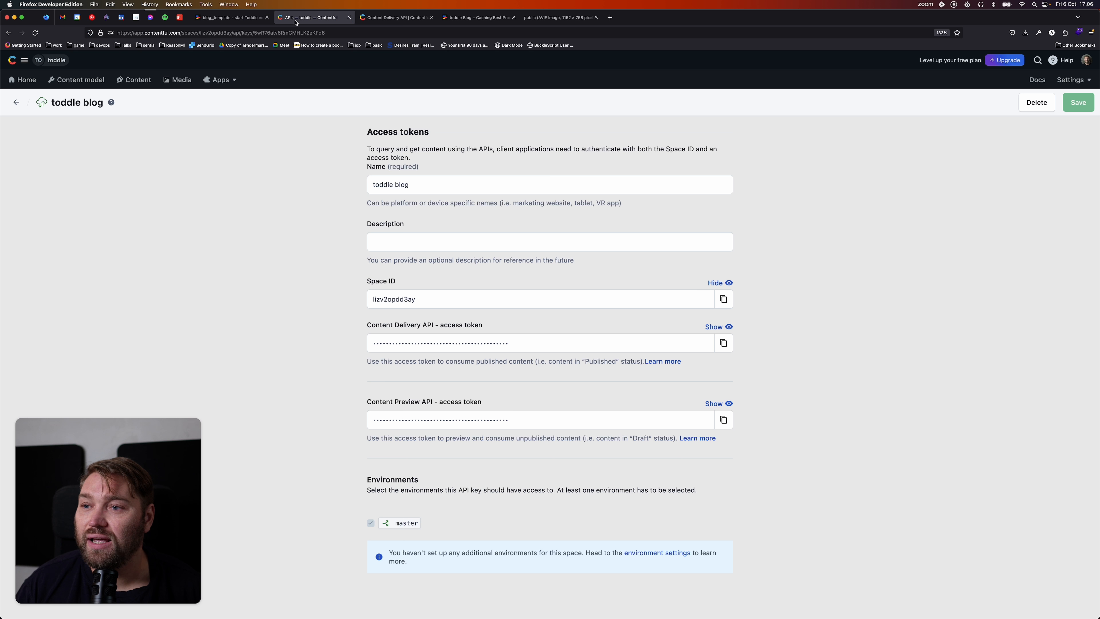
{"action": "left_click", "coordinate": [93, 79]}
{"action": "left_click", "coordinate": [202, 132]}
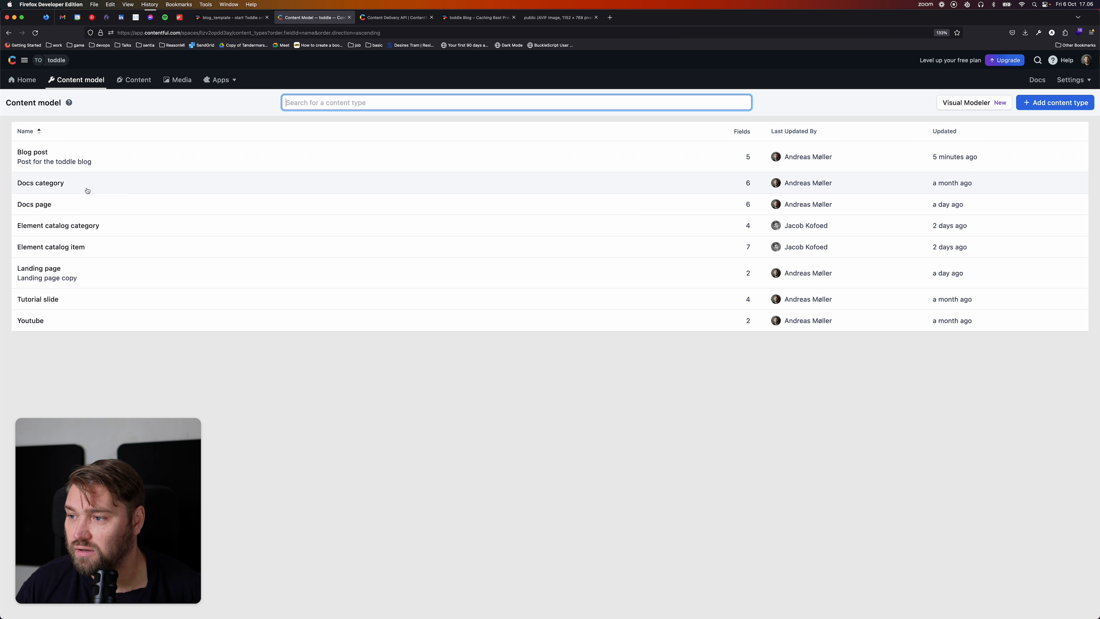
{"action": "left_click", "coordinate": [41, 158]}
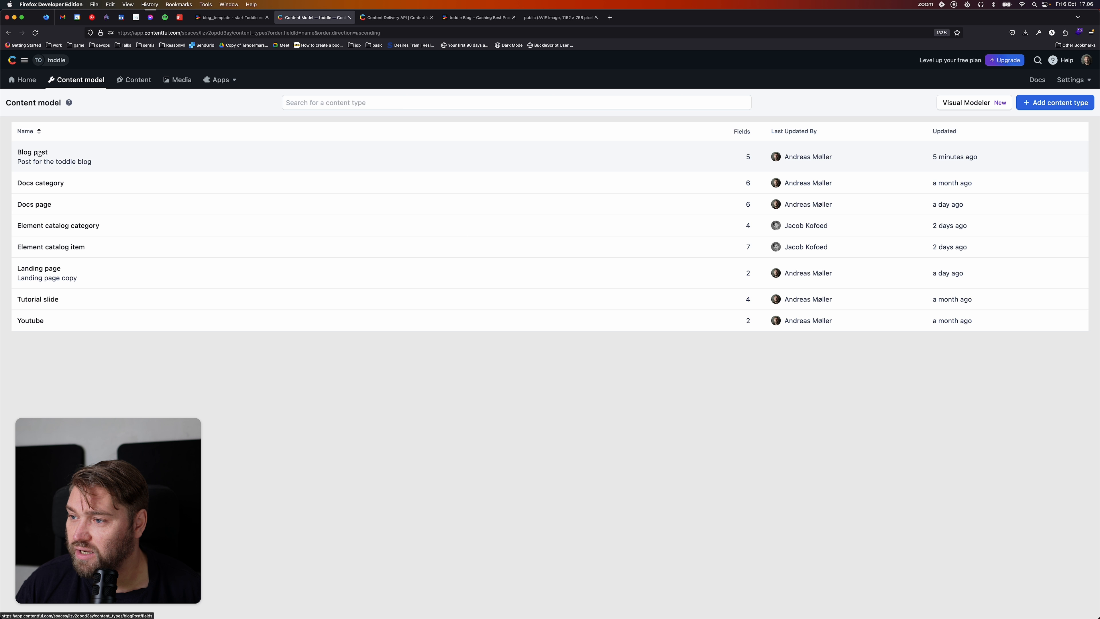
{"action": "left_click", "coordinate": [102, 105]}
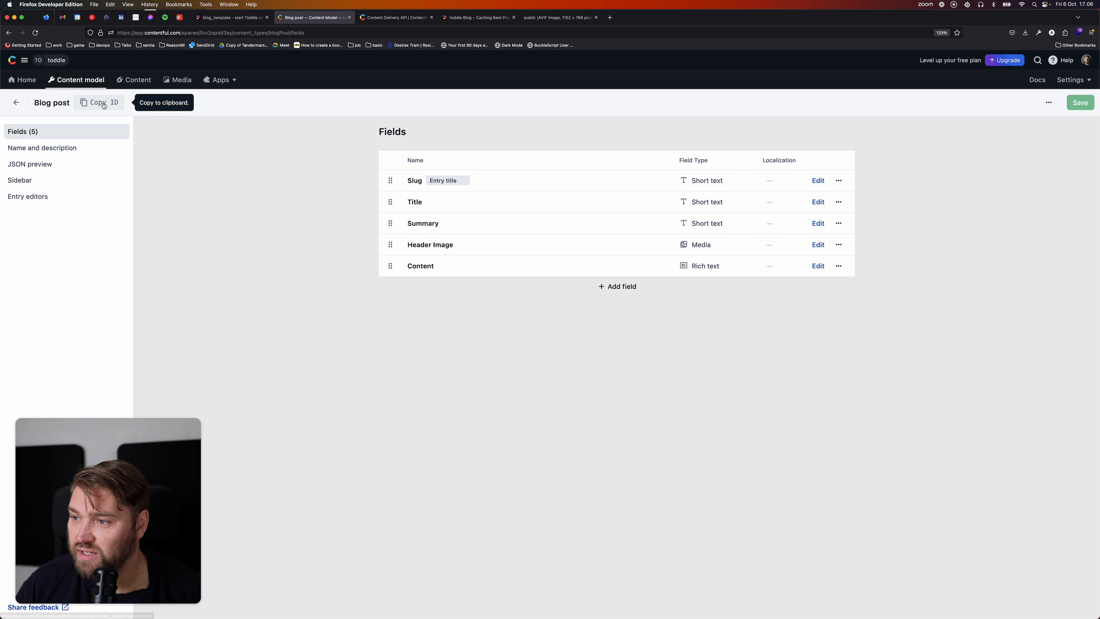
{"action": "left_click", "coordinate": [222, 17]}
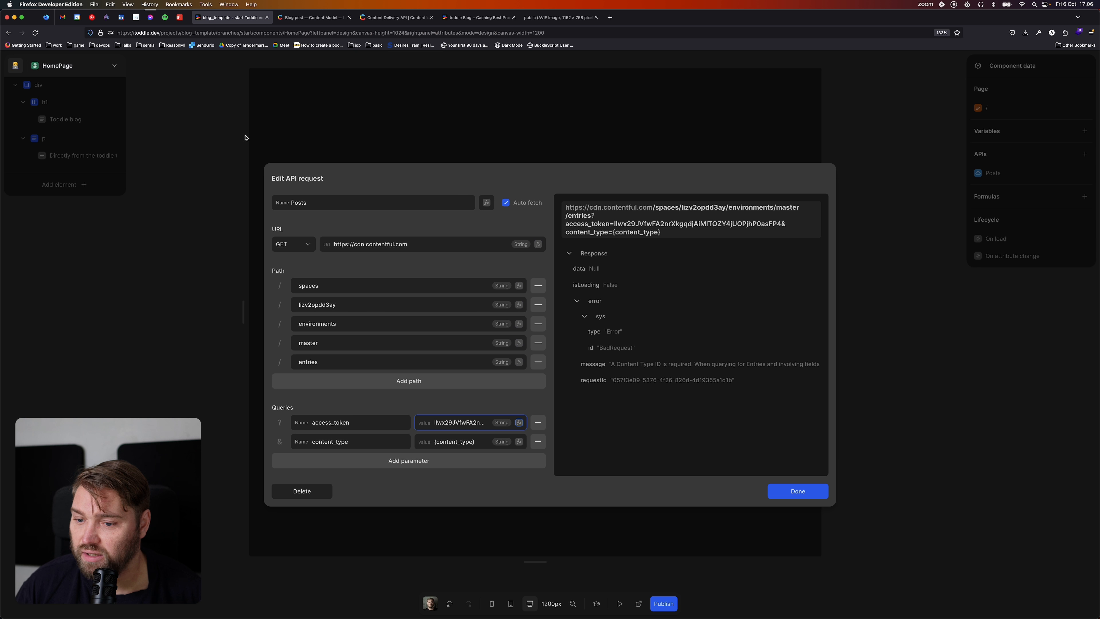
{"action": "triple_click", "coordinate": [483, 436]}
{"action": "key", "text": "super+v"}
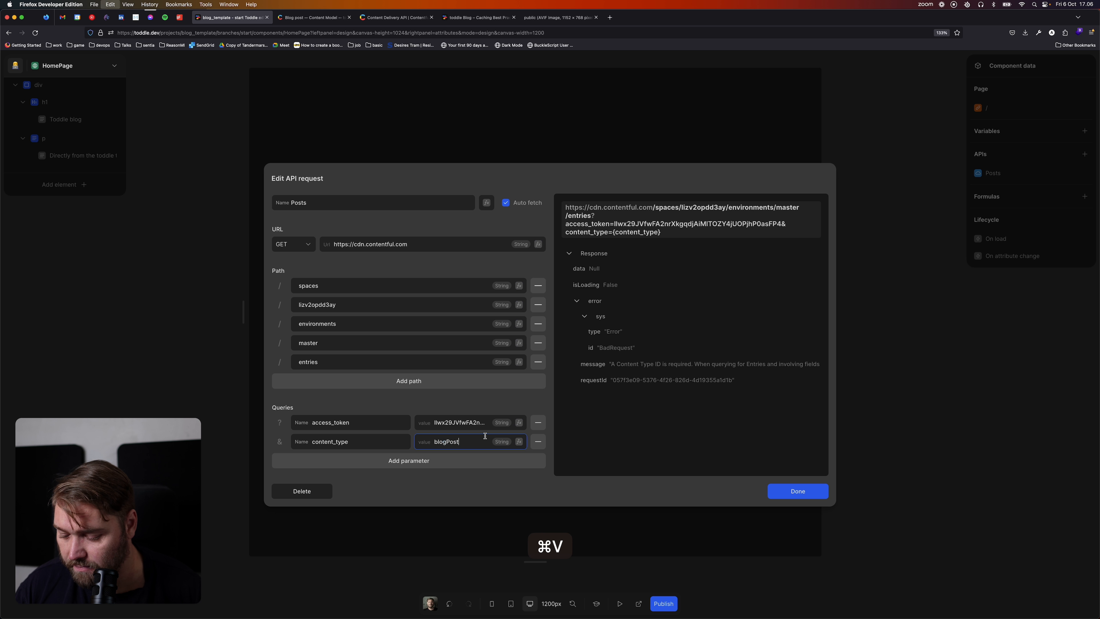
{"action": "key", "text": "Tab"}
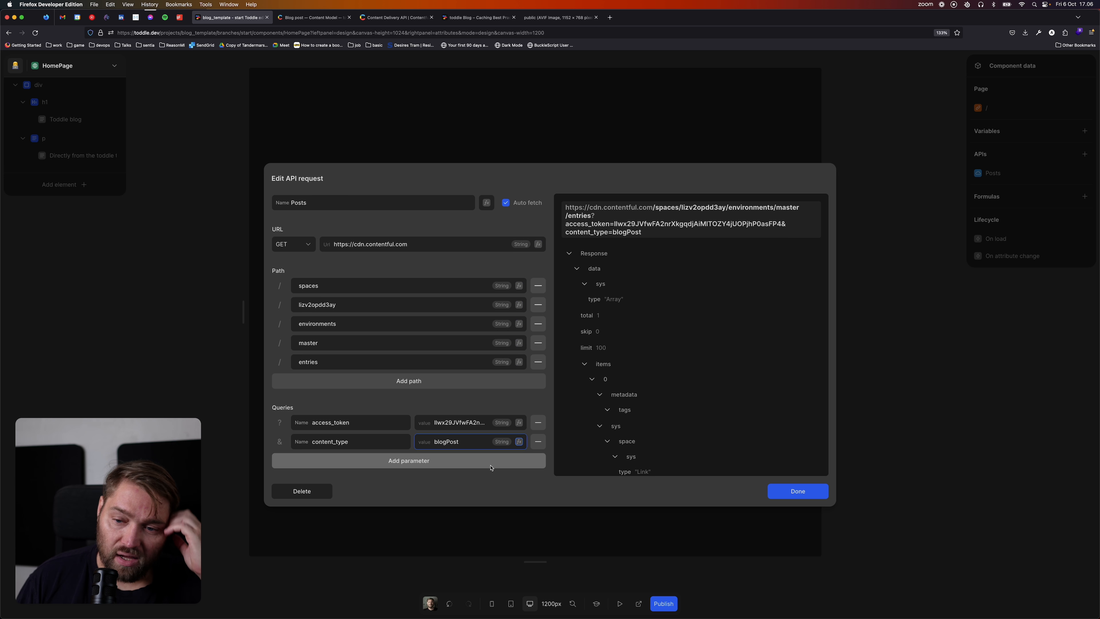
Examine the top-level structure of the Posts API response data, including its sys, total, limit and items entries.
{"action": "scroll", "coordinate": [657, 338], "scroll_direction": "down", "scroll_amount": 2}
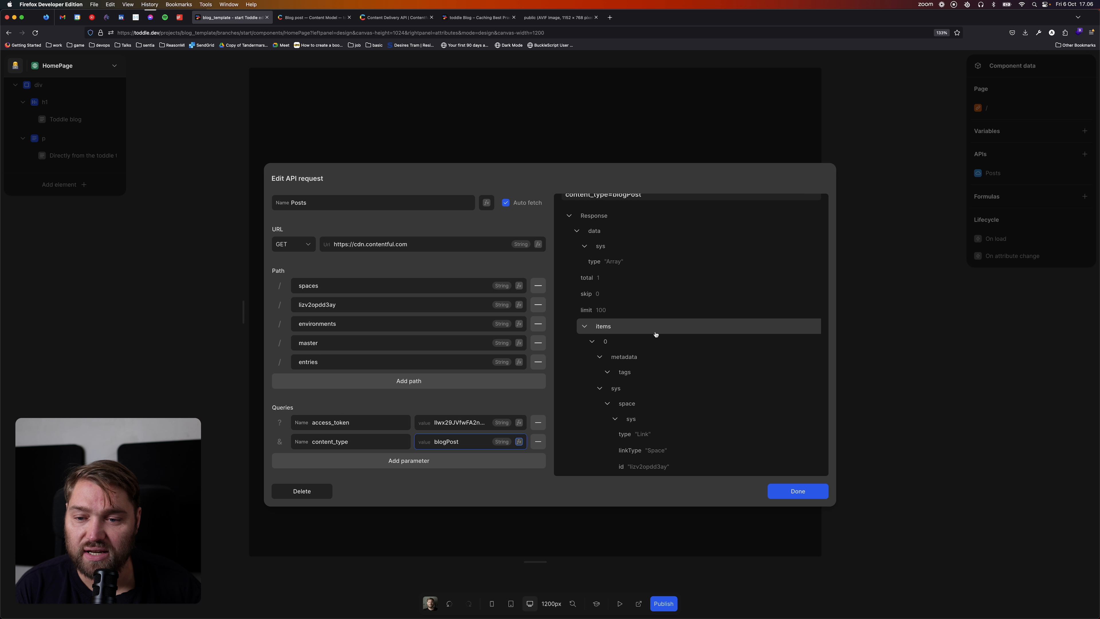
{"action": "scroll", "coordinate": [602, 251], "scroll_direction": "up", "scroll_amount": 1}
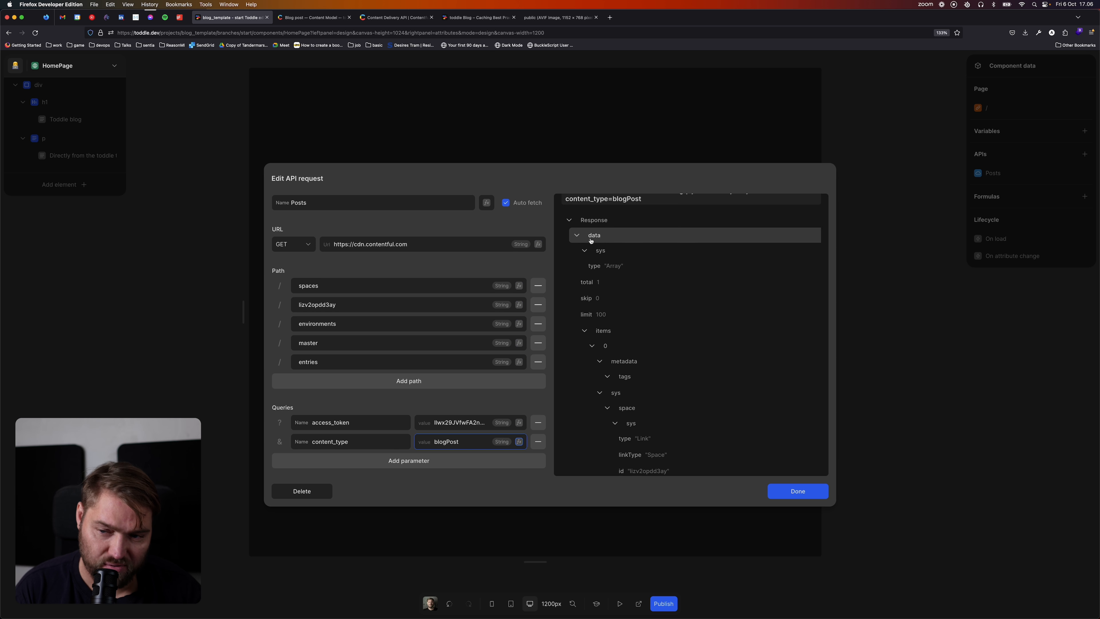
{"action": "left_click", "coordinate": [596, 250]}
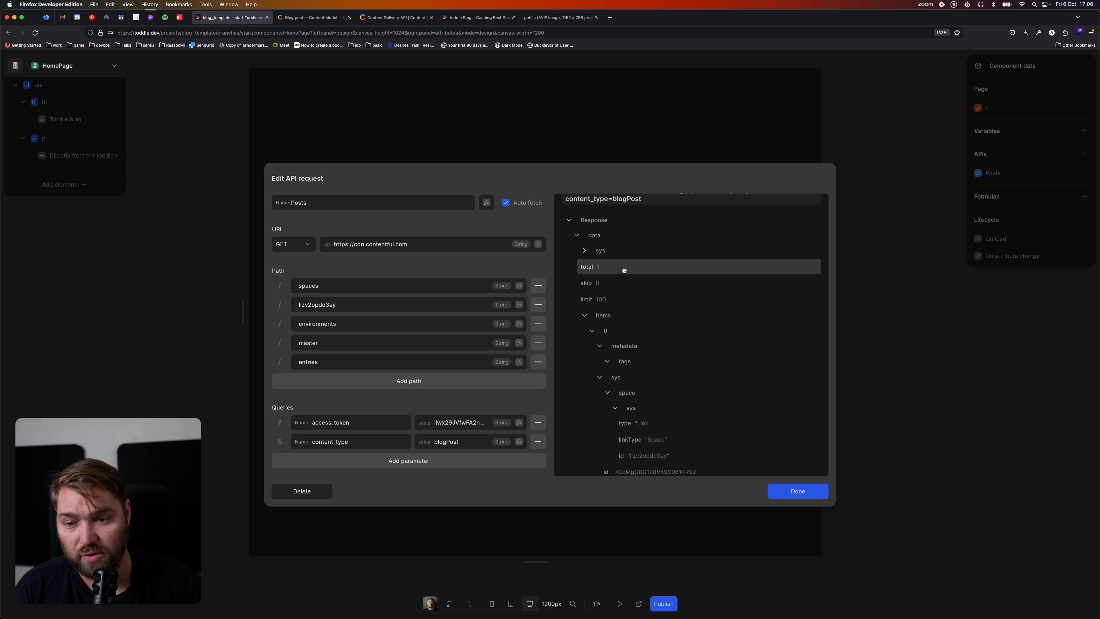
{"action": "scroll", "coordinate": [627, 267], "scroll_direction": "down", "scroll_amount": 1}
{"action": "left_click", "coordinate": [601, 306]}
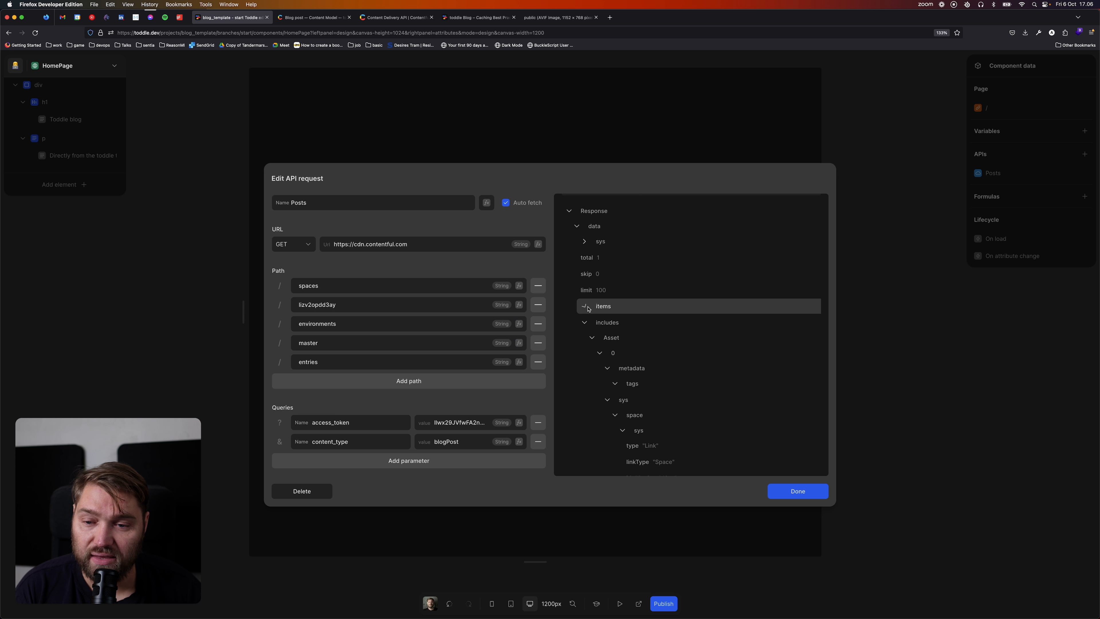
{"action": "left_click", "coordinate": [586, 307]}
{"action": "scroll", "coordinate": [607, 321], "scroll_direction": "down", "scroll_amount": 1}
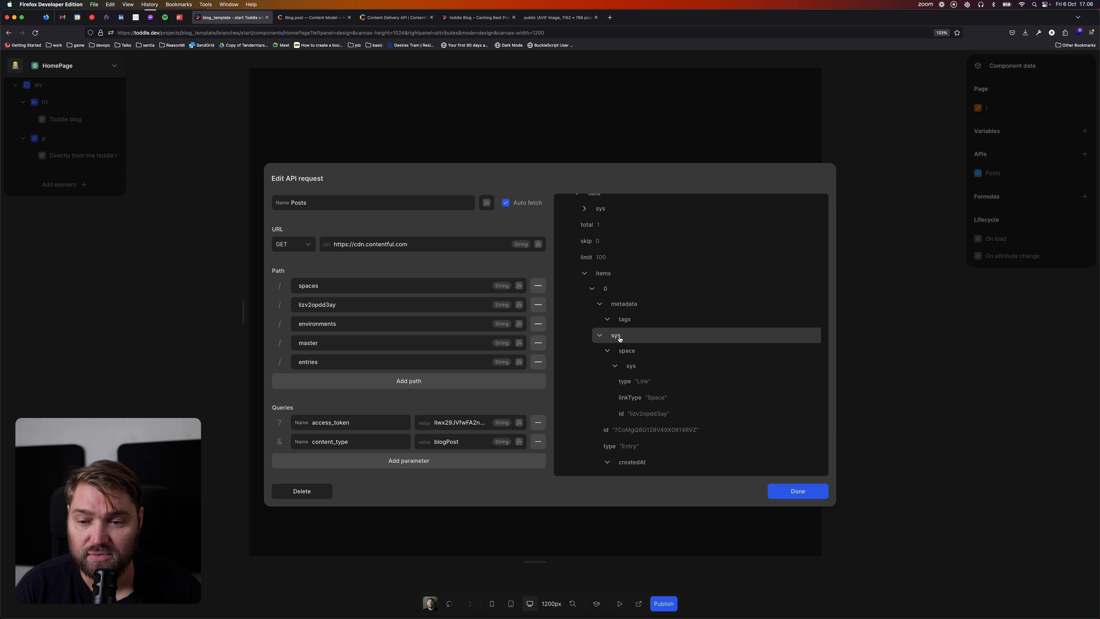
{"action": "scroll", "coordinate": [578, 273], "scroll_direction": "down", "scroll_amount": 2}
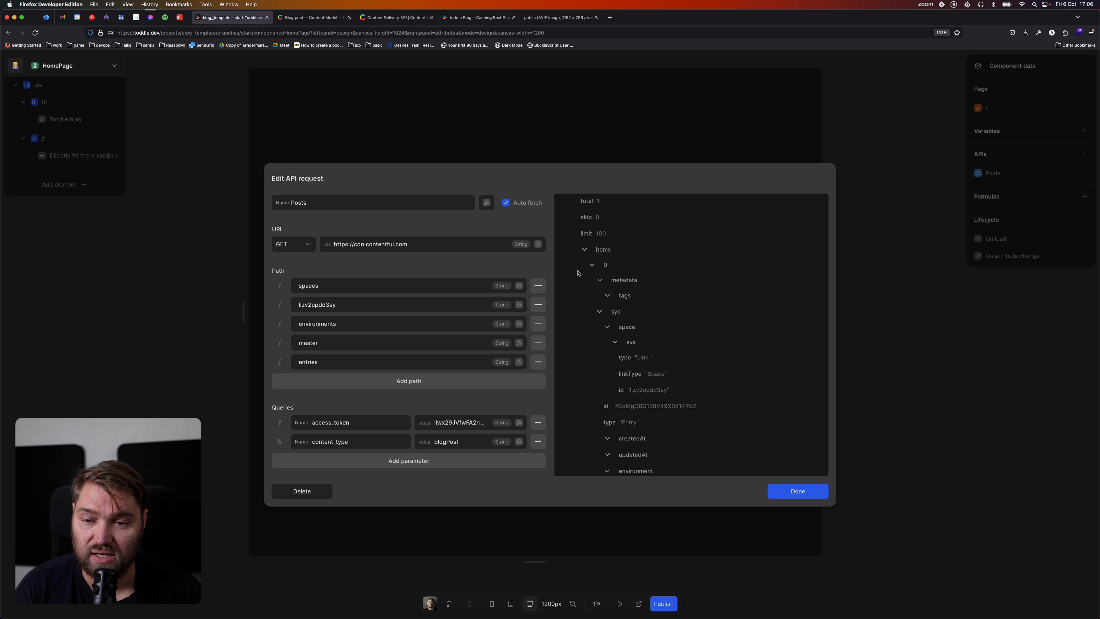
Examine the slug, title, summary, headerImage and content fields of the first response item, and finish editing the API request.
{"action": "left_click", "coordinate": [600, 279]}
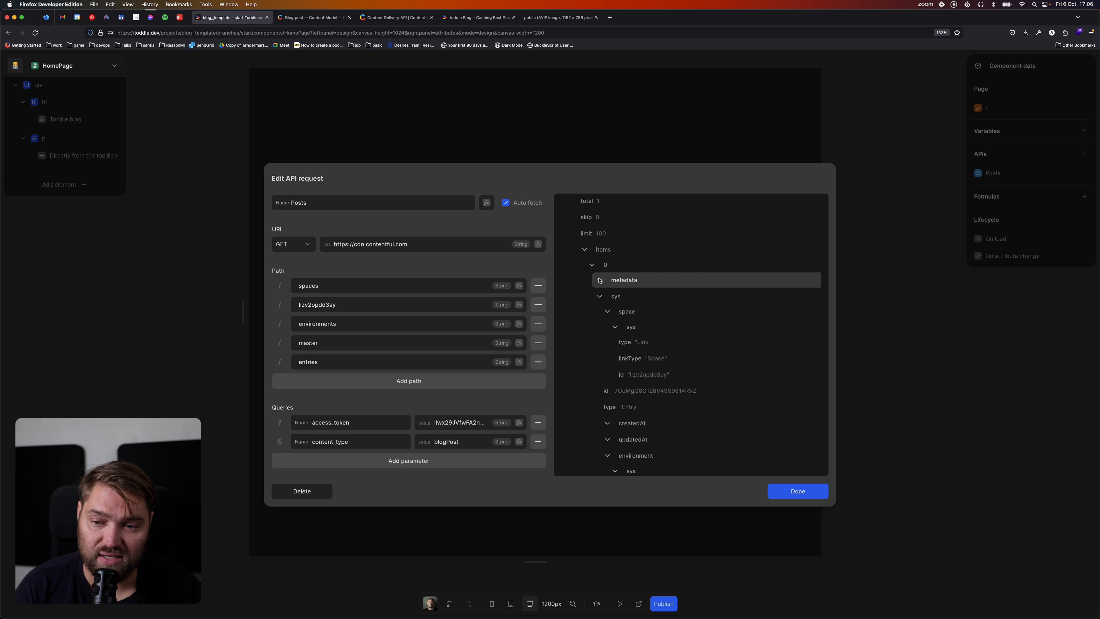
{"action": "left_click", "coordinate": [600, 296]}
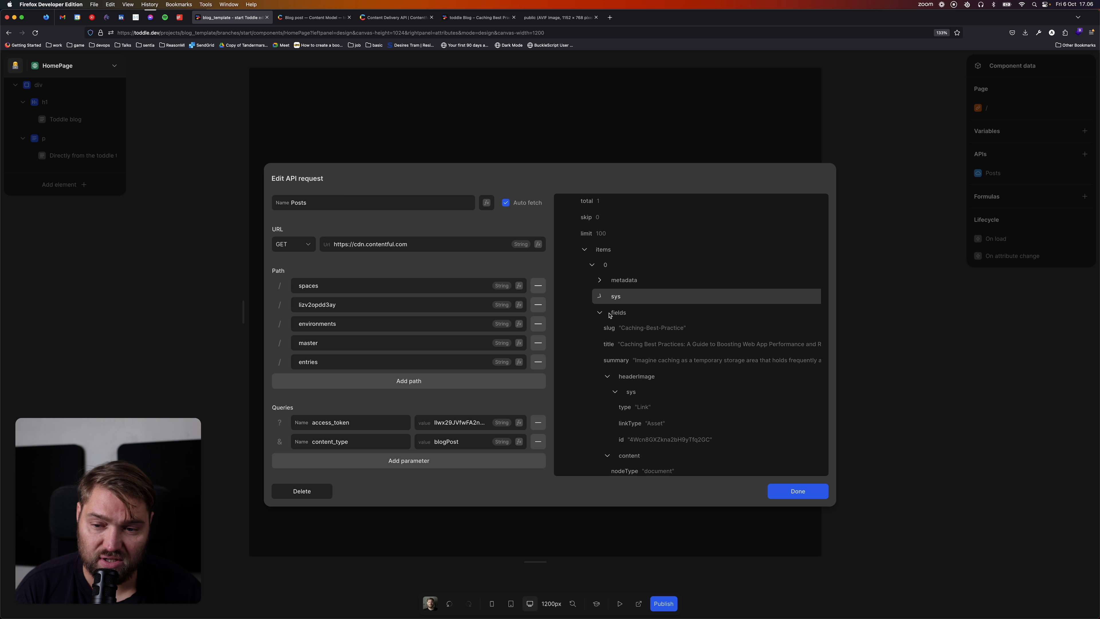
{"action": "left_click", "coordinate": [602, 299]}
{"action": "left_click", "coordinate": [602, 299]}
{"action": "scroll", "coordinate": [598, 312], "scroll_direction": "down", "scroll_amount": 1}
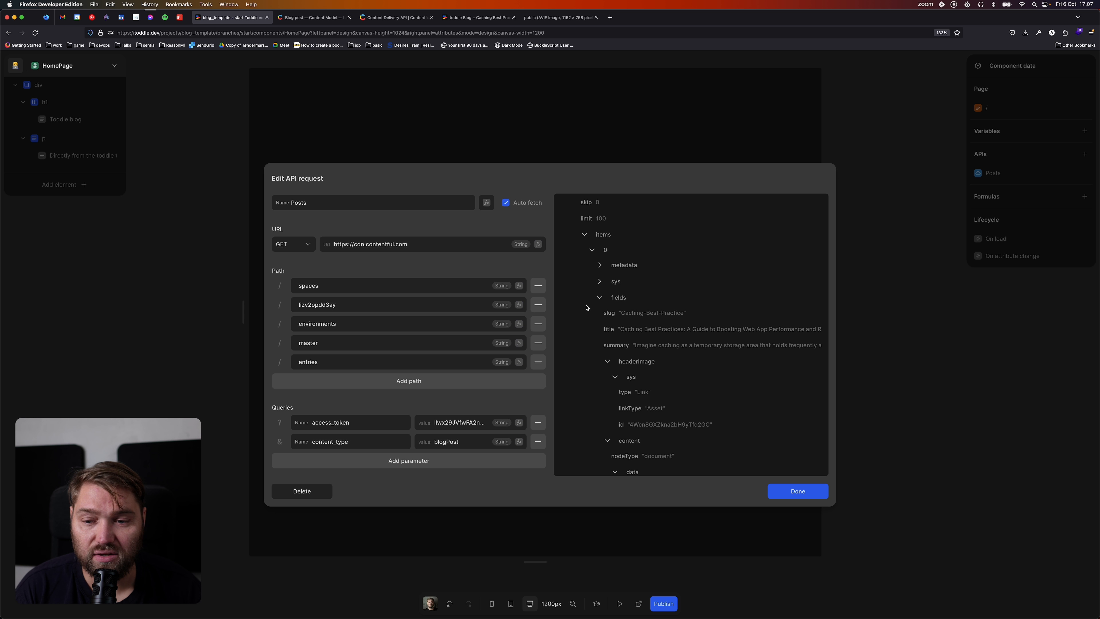
{"action": "scroll", "coordinate": [600, 303], "scroll_direction": "down", "scroll_amount": 2}
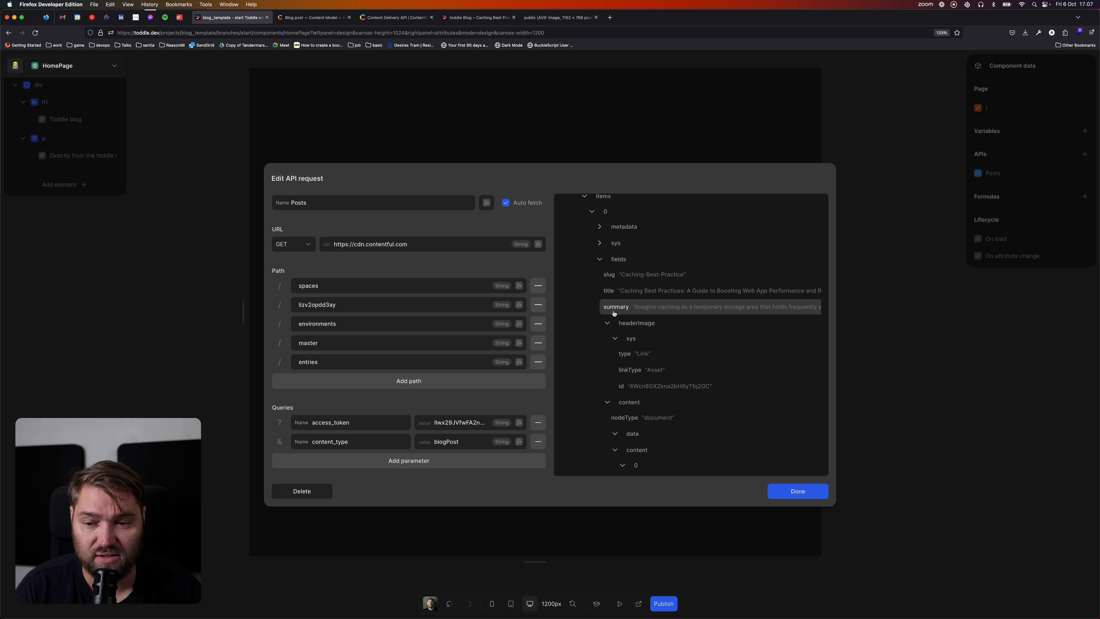
{"action": "left_click", "coordinate": [607, 323]}
{"action": "left_click", "coordinate": [607, 340]}
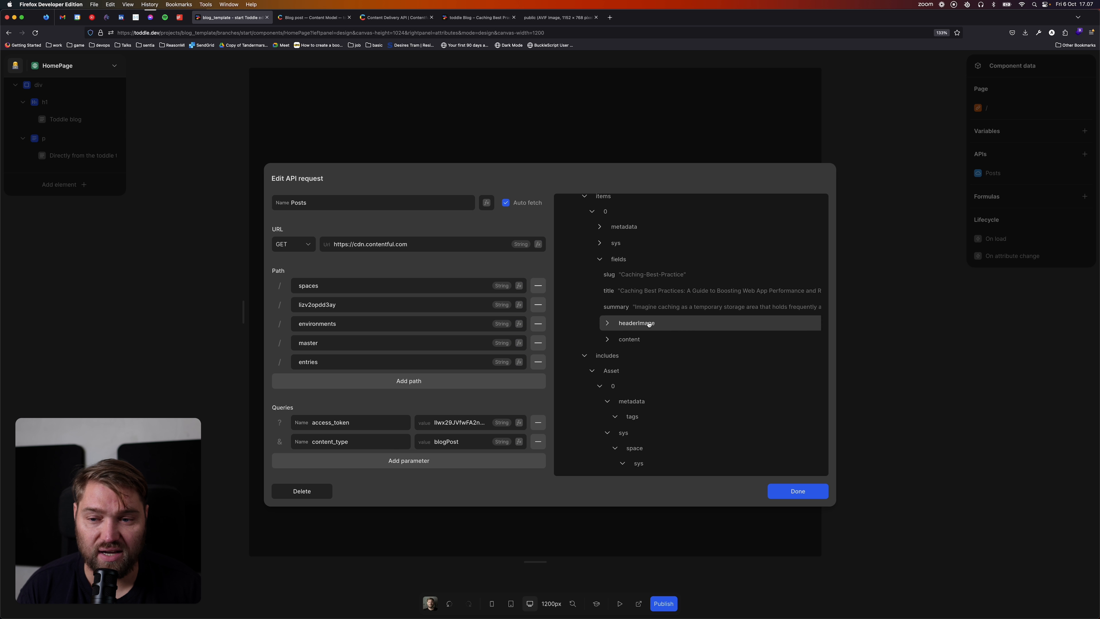
{"action": "left_click", "coordinate": [777, 491]}
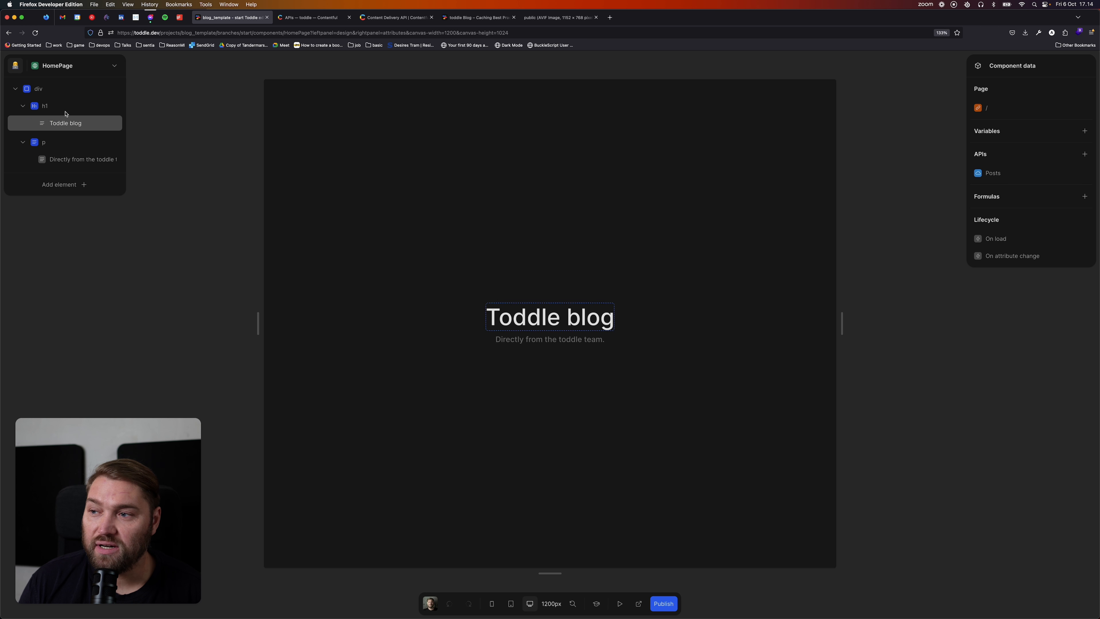
Add a Main element inside the HomePage's root div, below the heading and paragraph.
{"action": "left_click", "coordinate": [52, 91]}
{"action": "key", "text": "super+k"}
{"action": "type", "text": "main"}
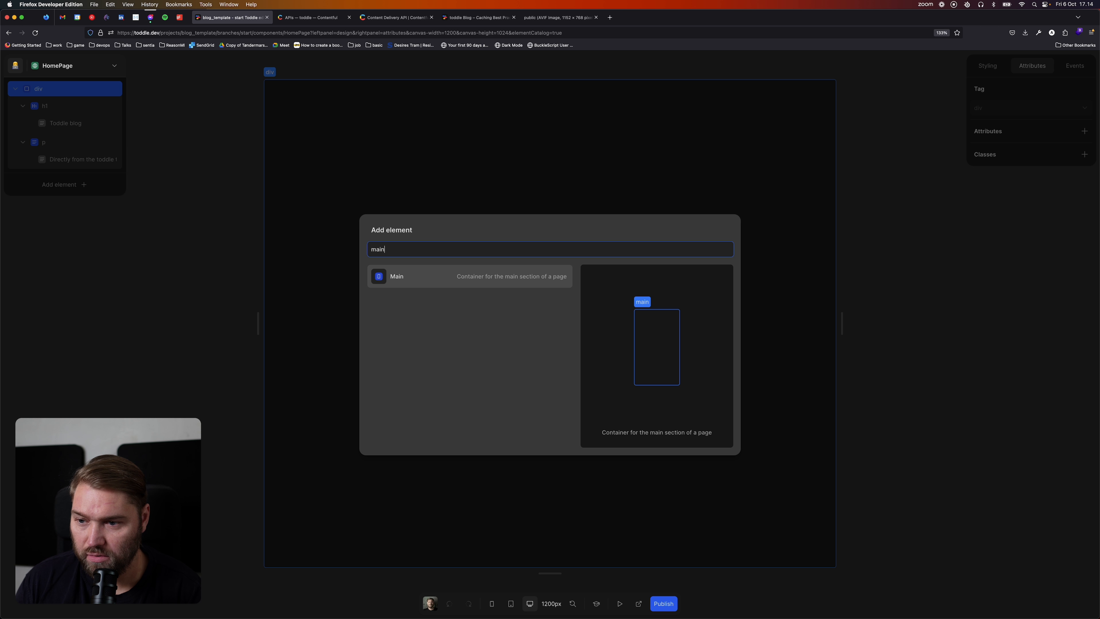
{"action": "key", "text": "Return"}
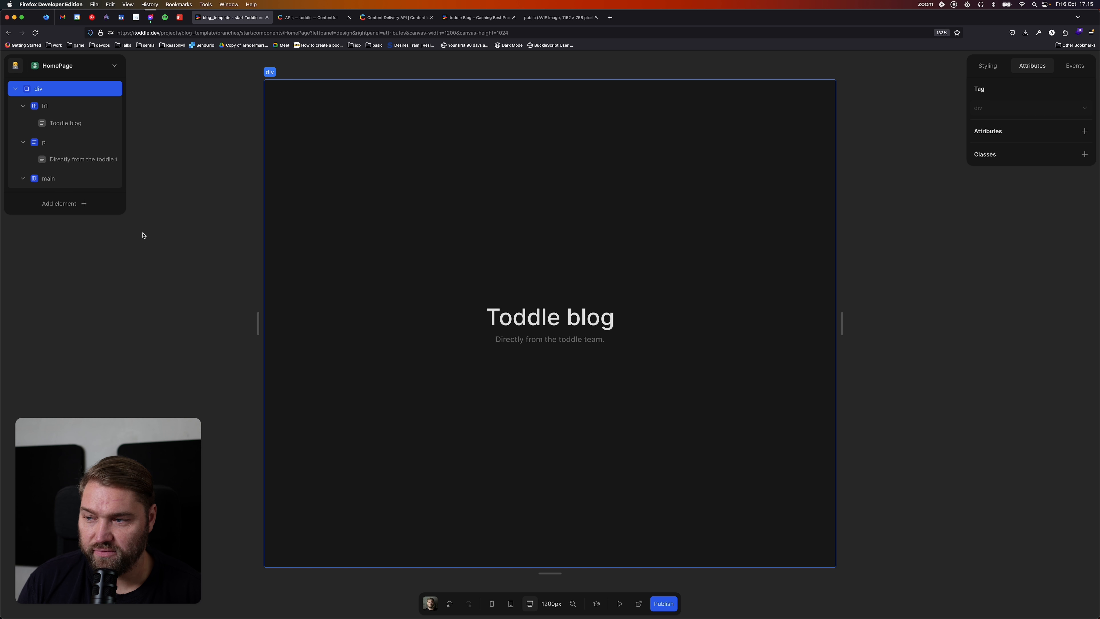
Add a Card element inside the main element.
{"action": "left_click", "coordinate": [84, 186]}
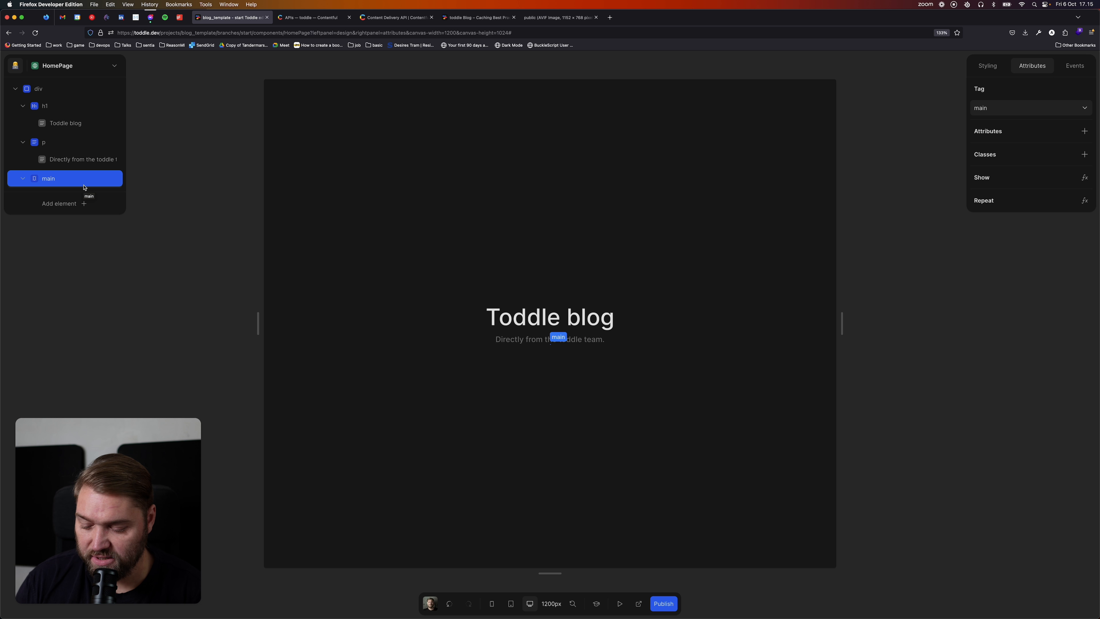
{"action": "key", "text": "super+k"}
{"action": "type", "text": "car"}
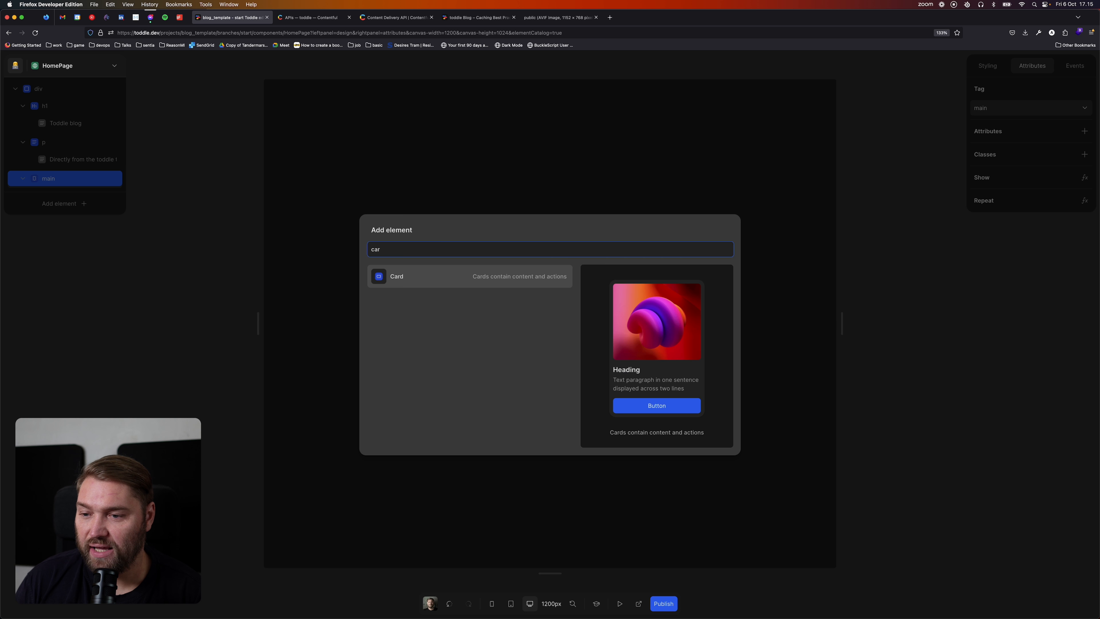
{"action": "key", "text": "Return"}
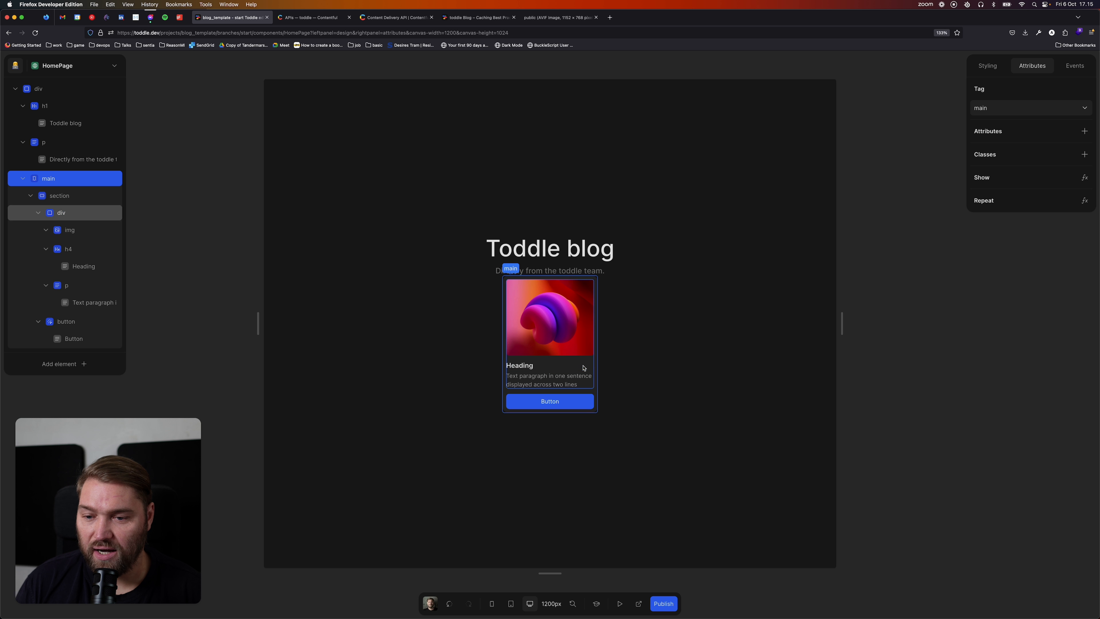
{"action": "left_click", "coordinate": [404, 317]}
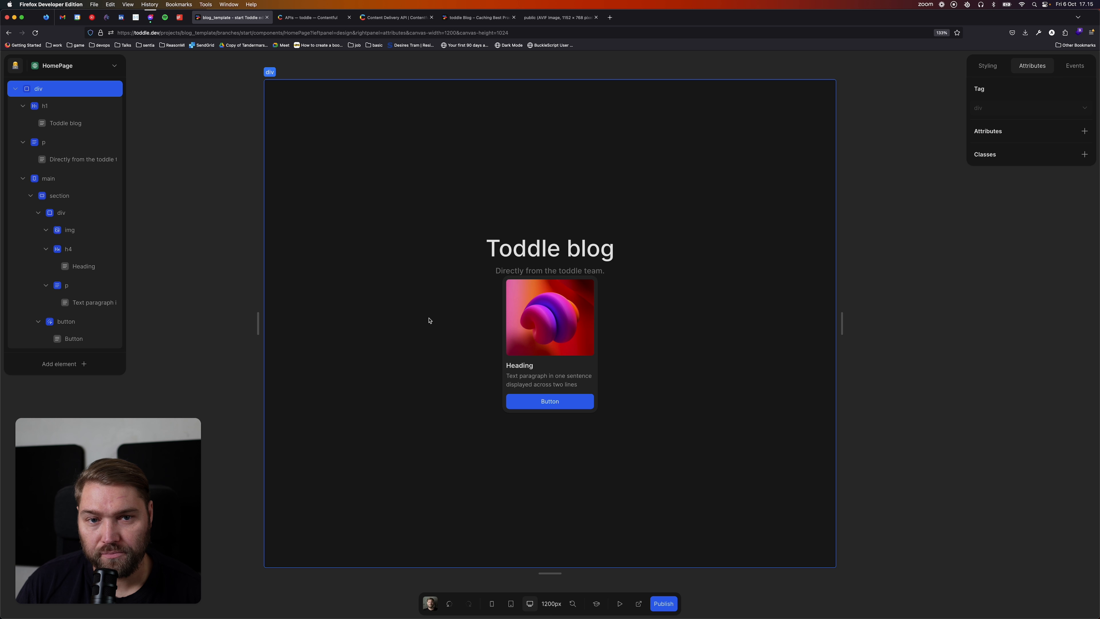
{"action": "left_click", "coordinate": [521, 365]}
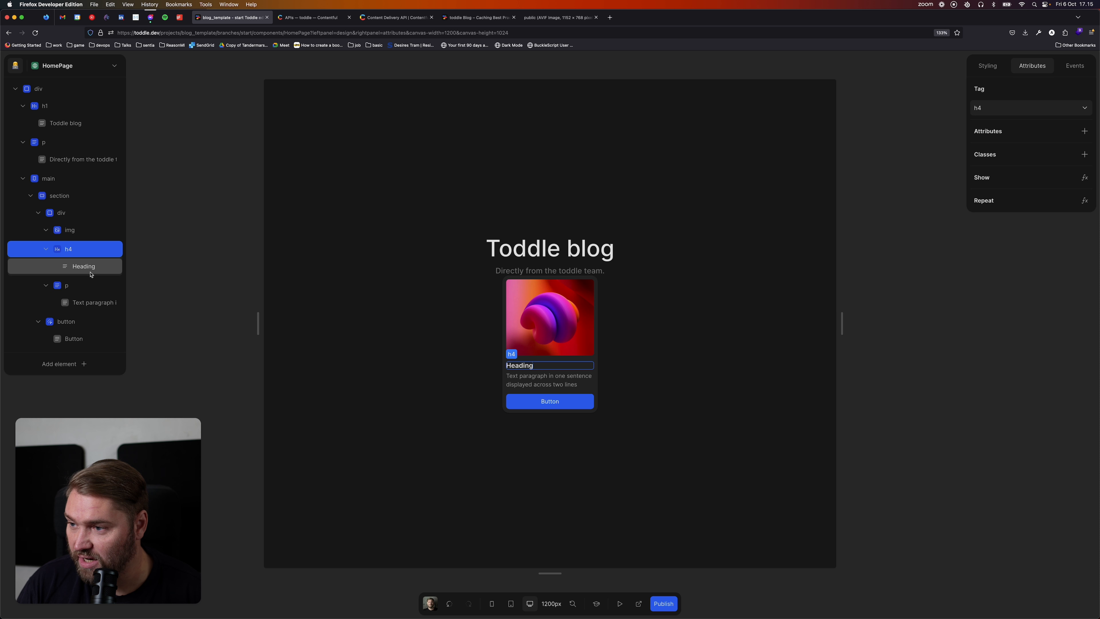
Repeat the card's section element with a formula that outputs the items from the Posts API's data.
{"action": "left_click", "coordinate": [67, 196]}
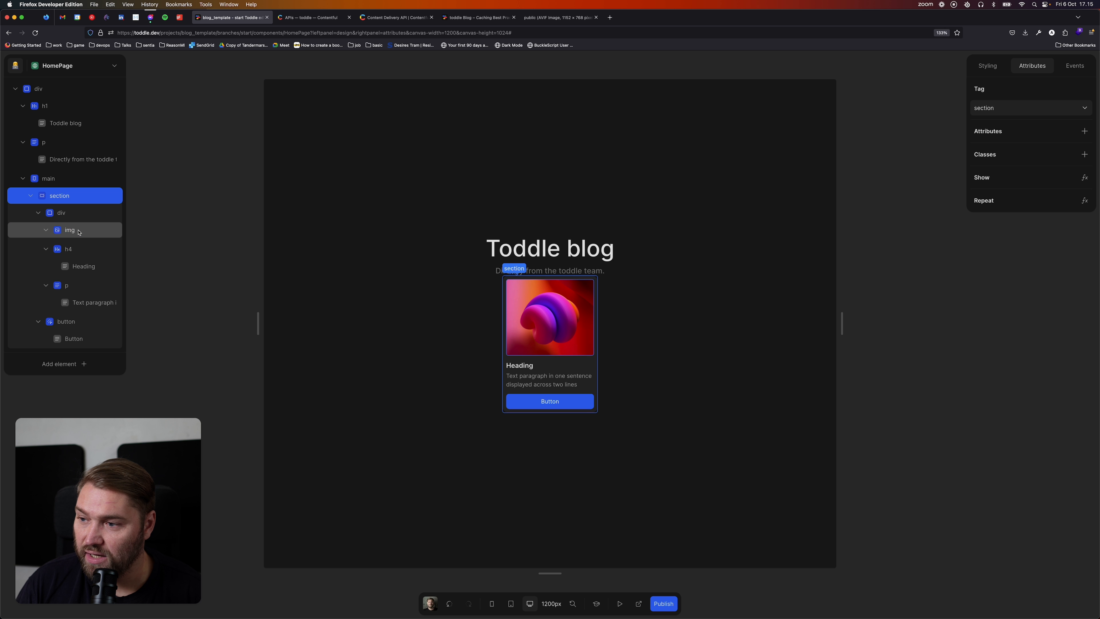
{"action": "right_click", "coordinate": [47, 198]}
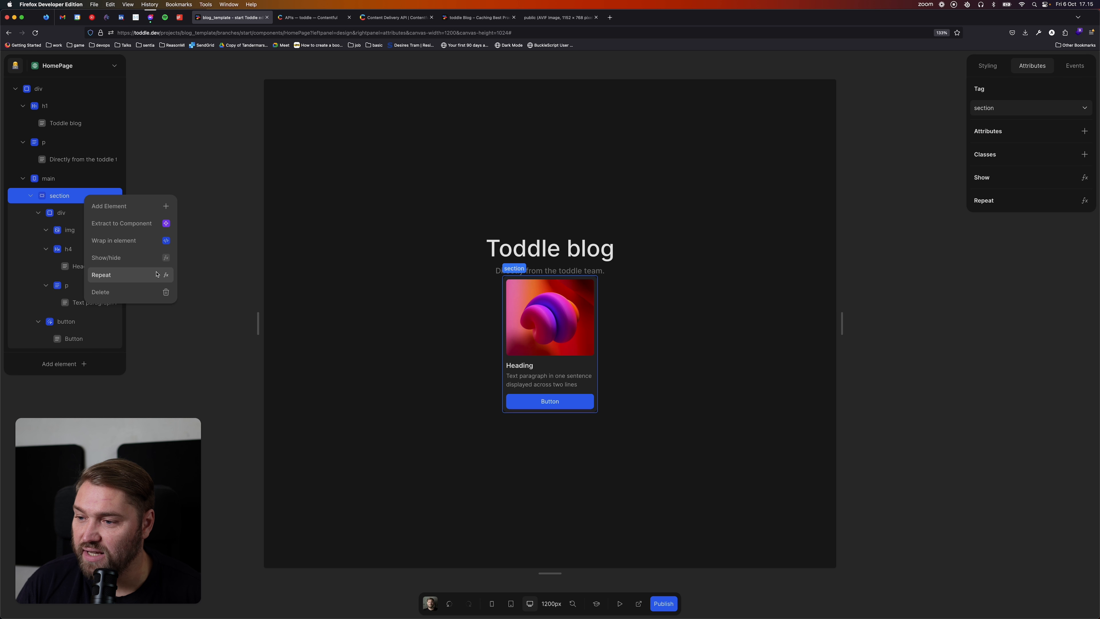
{"action": "left_click", "coordinate": [104, 275]}
{"action": "left_click", "coordinate": [452, 387]}
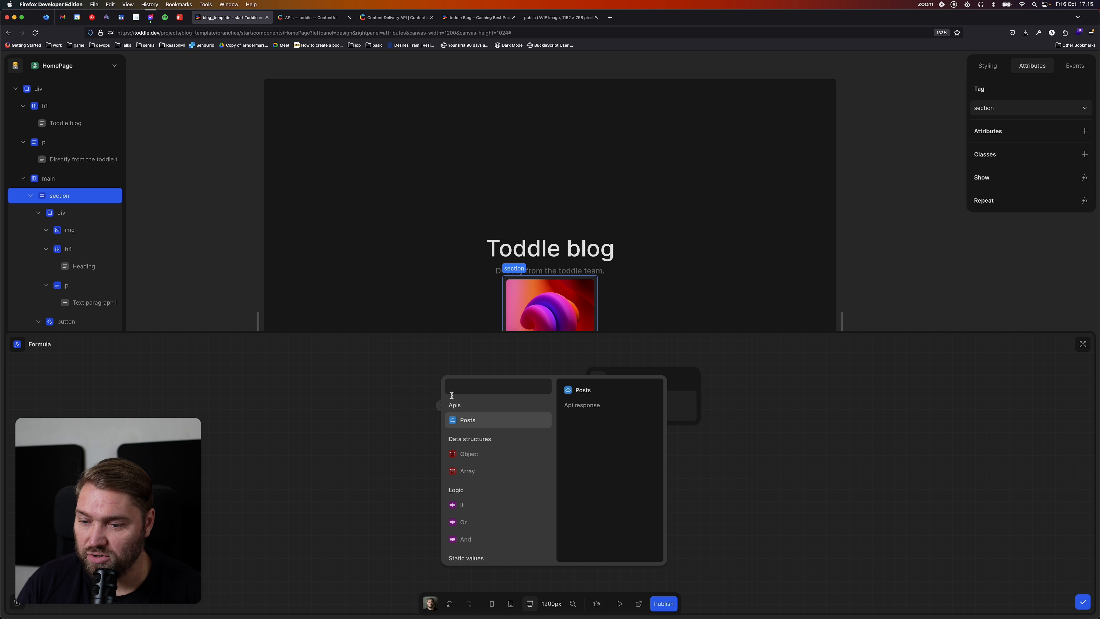
{"action": "left_click", "coordinate": [480, 423]}
{"action": "left_click", "coordinate": [462, 417]}
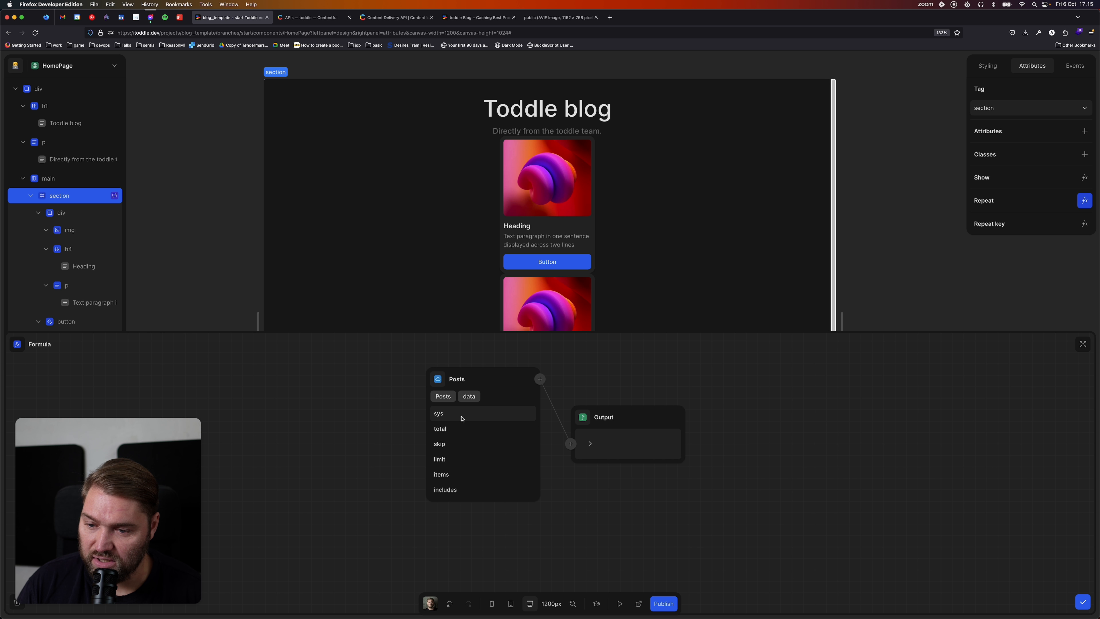
{"action": "left_click", "coordinate": [470, 474]}
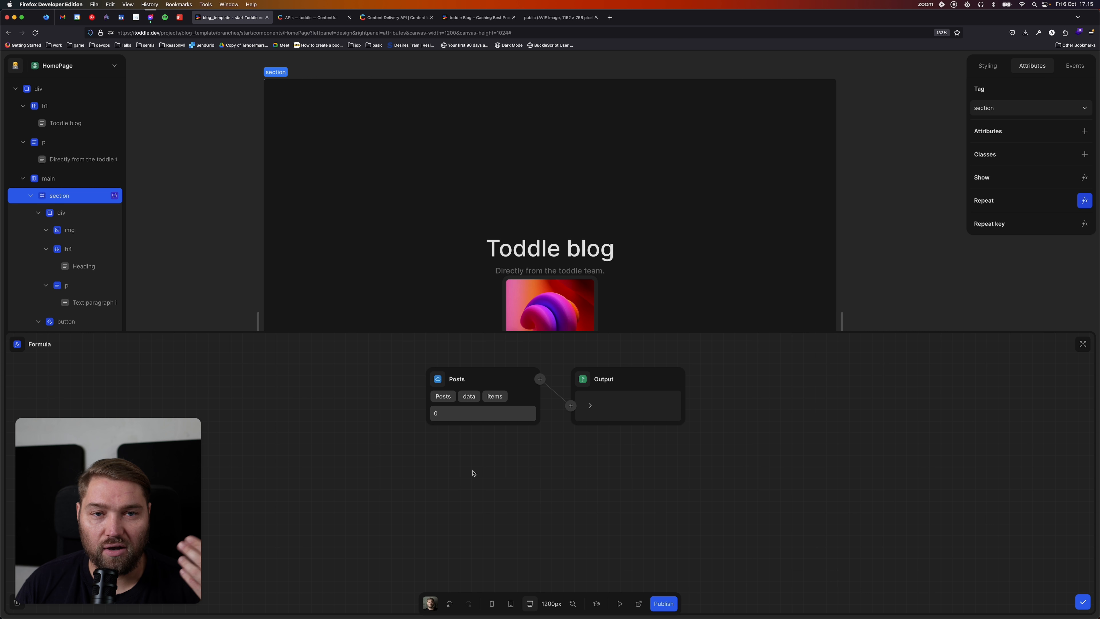
{"action": "left_click", "coordinate": [732, 280]}
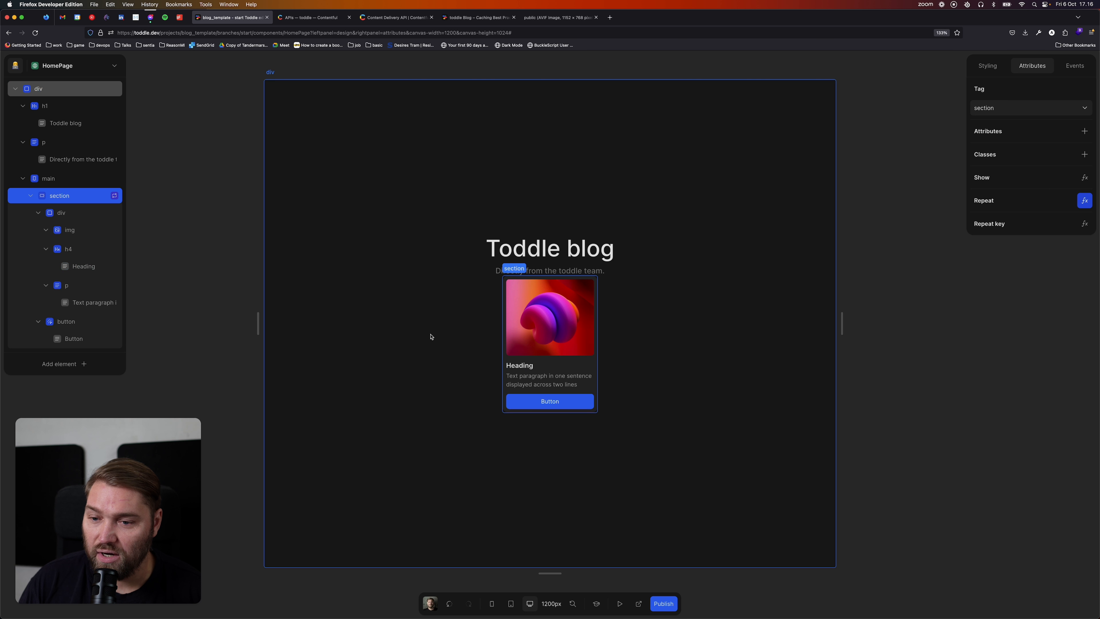
Bind the card heading's text to the repeated item's fields > title value with a formula.
{"action": "left_click", "coordinate": [519, 365]}
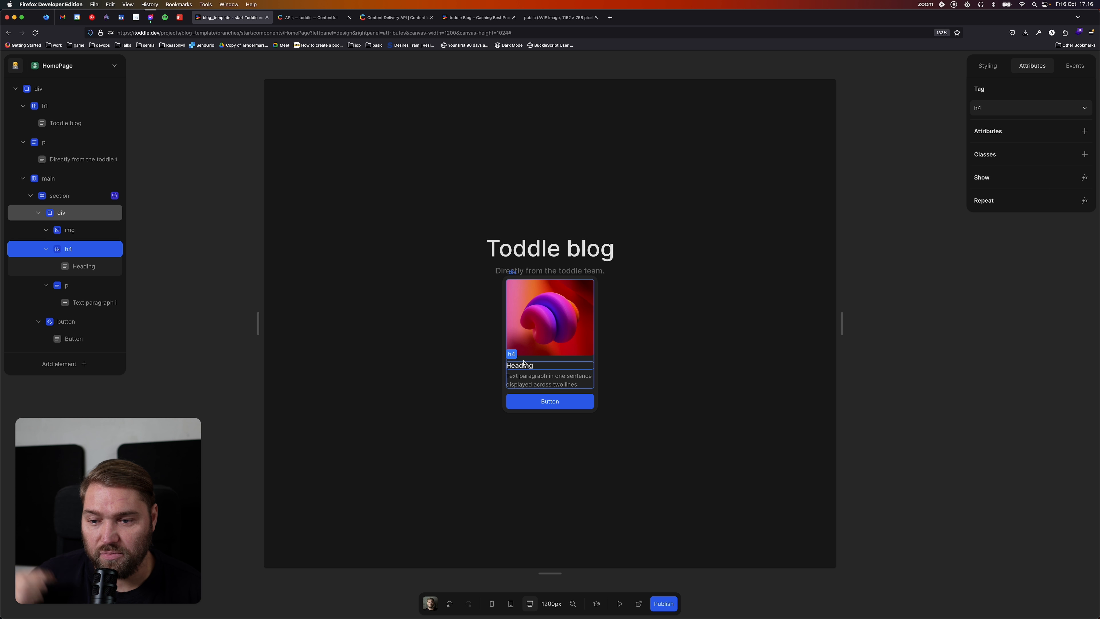
{"action": "left_click", "coordinate": [95, 267]}
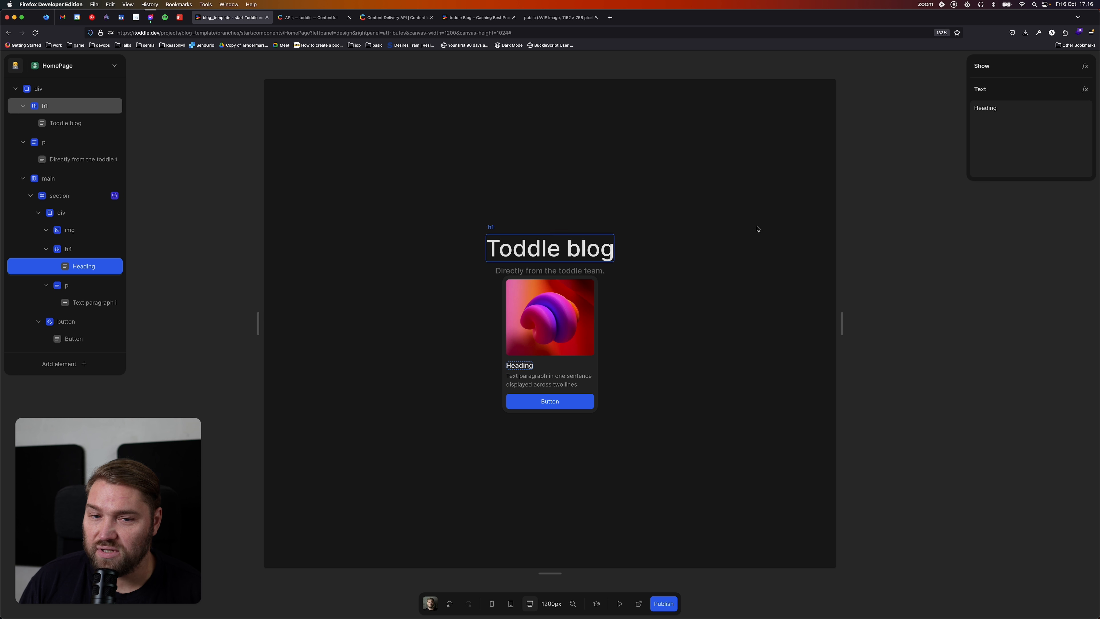
{"action": "left_click", "coordinate": [1085, 89]}
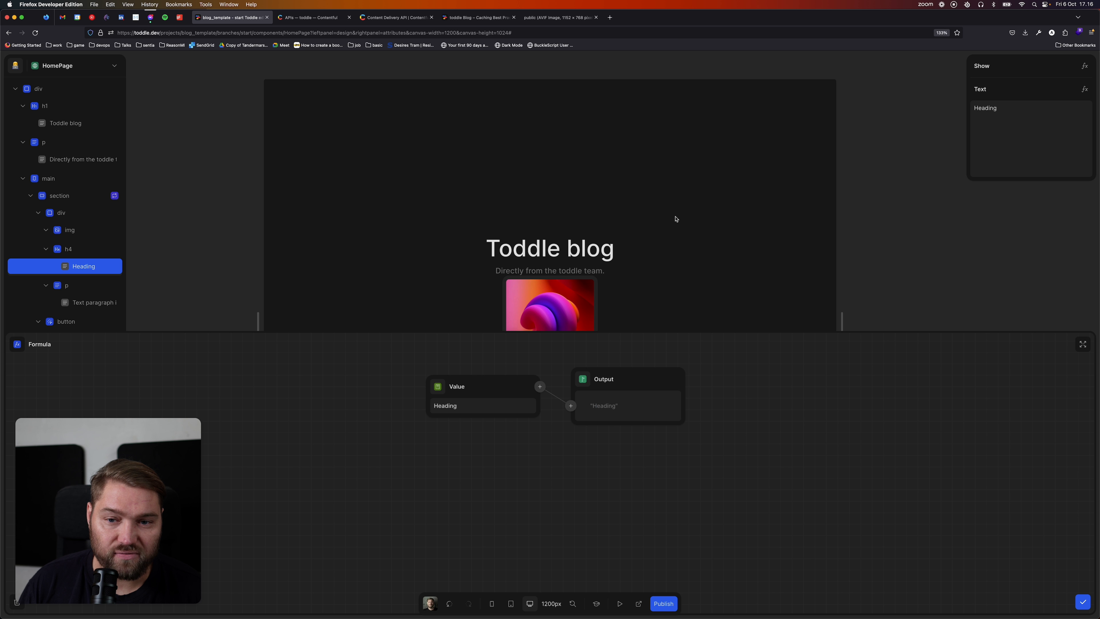
{"action": "left_click", "coordinate": [466, 417]}
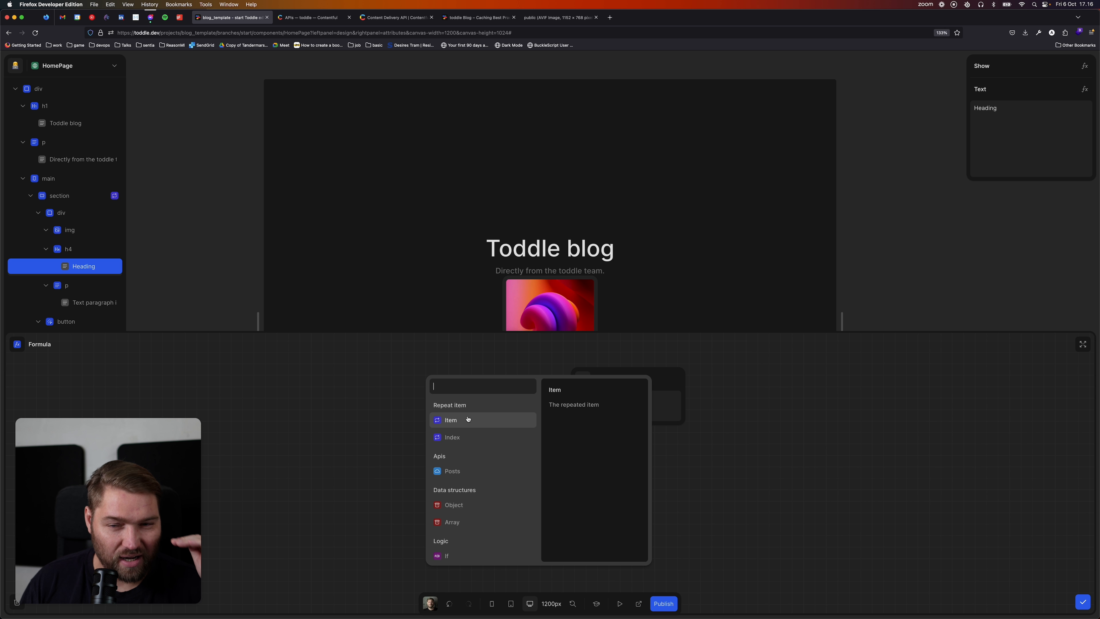
{"action": "left_click", "coordinate": [467, 420]}
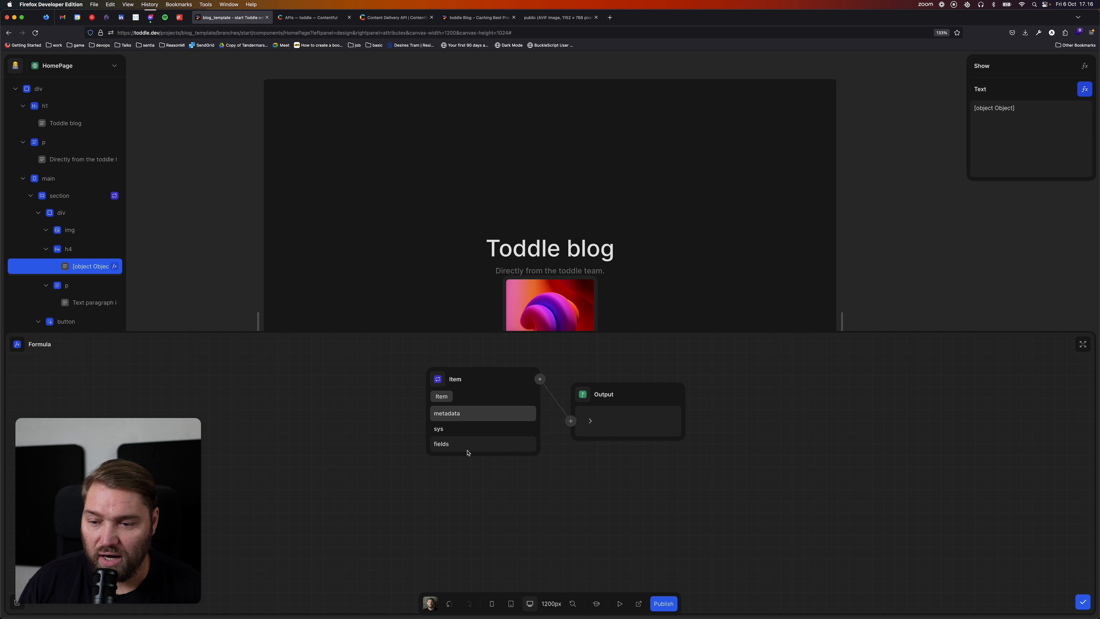
{"action": "left_click", "coordinate": [454, 450]}
{"action": "left_click", "coordinate": [452, 419]}
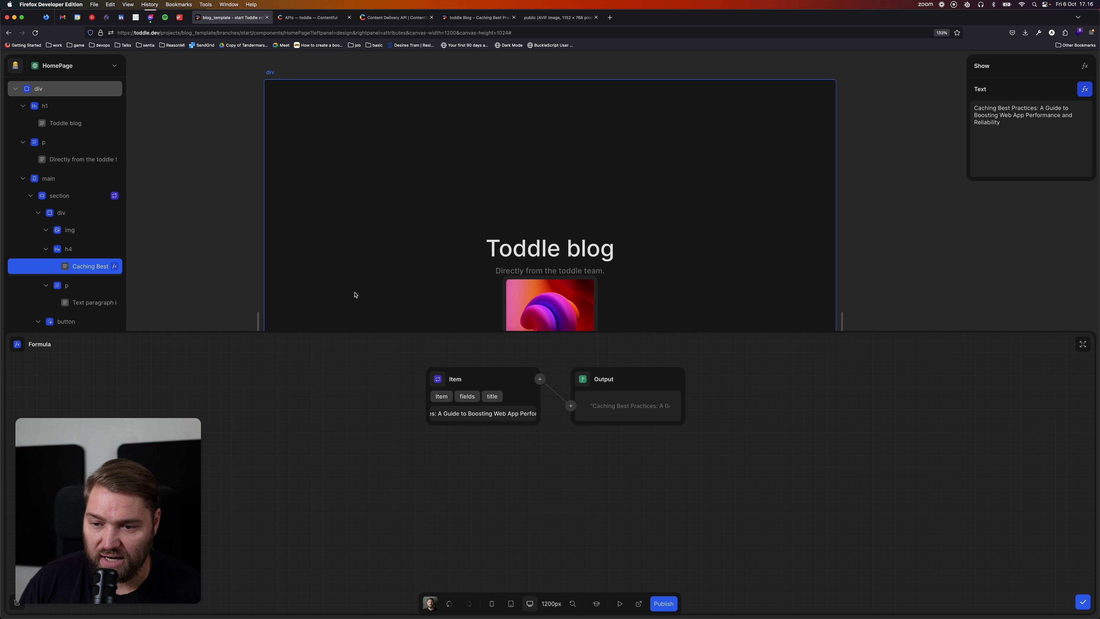
{"action": "left_click", "coordinate": [350, 297]}
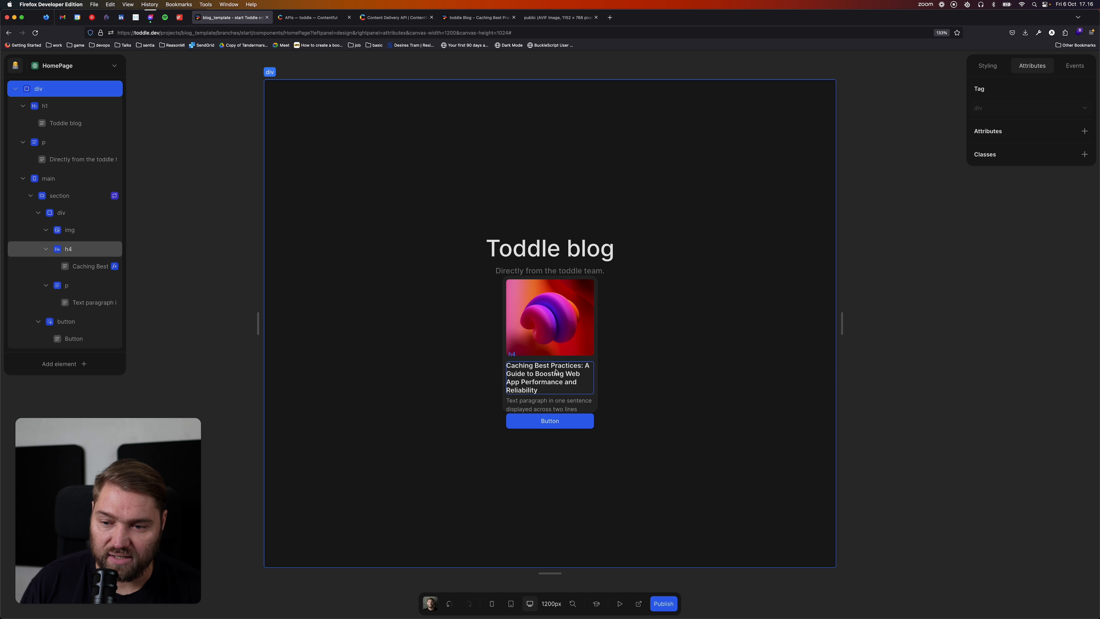
Clear the fixed height of the card's section element so that it fits its content.
{"action": "left_click", "coordinate": [597, 381]}
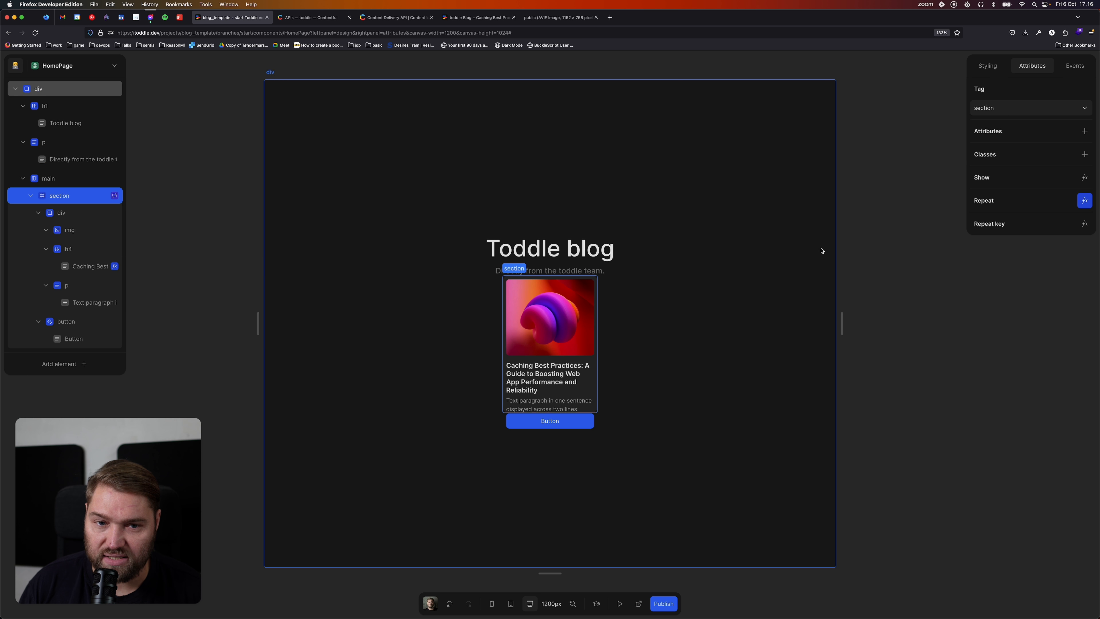
{"action": "left_click", "coordinate": [988, 65]}
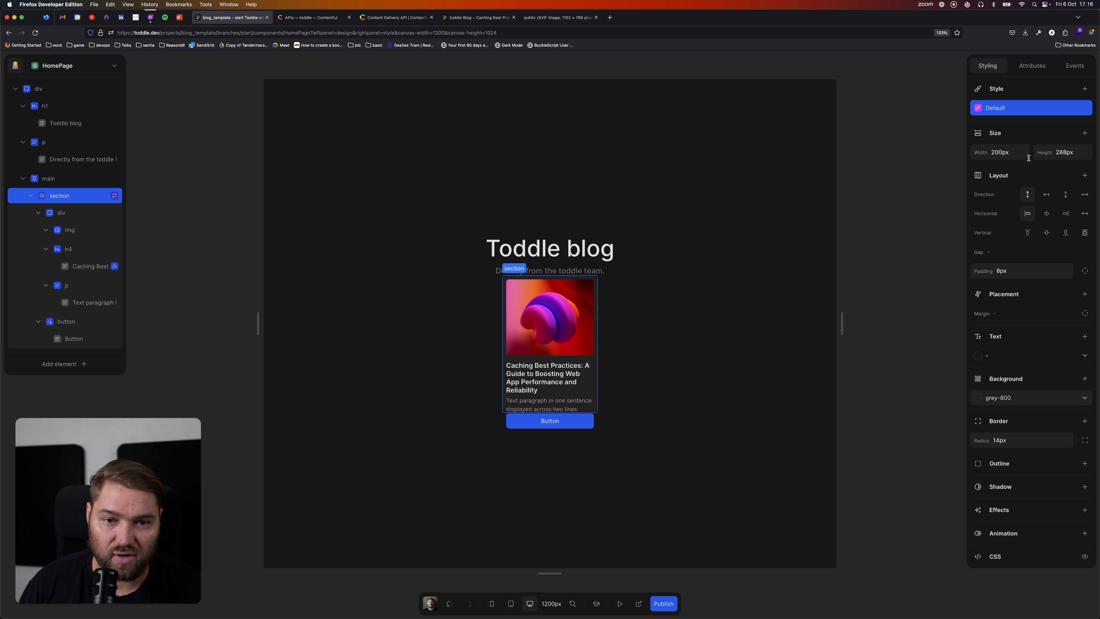
{"action": "key", "text": "Escape"}
{"action": "left_click", "coordinate": [721, 255]}
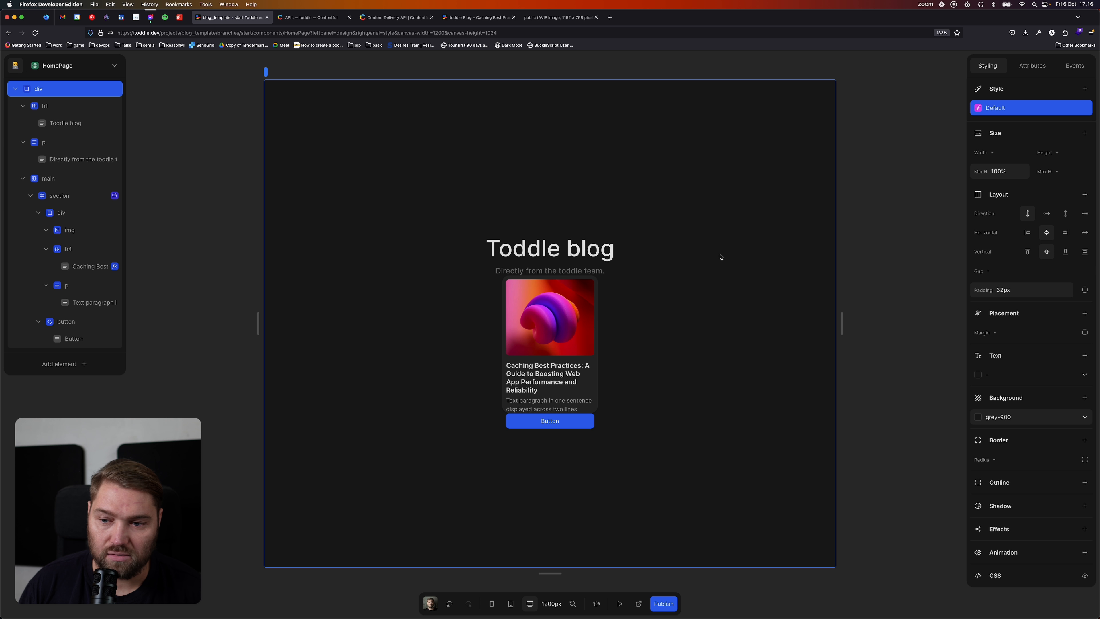
{"action": "left_click", "coordinate": [597, 299]}
{"action": "left_click", "coordinate": [1085, 149]}
{"action": "key", "text": "BackSpace"}
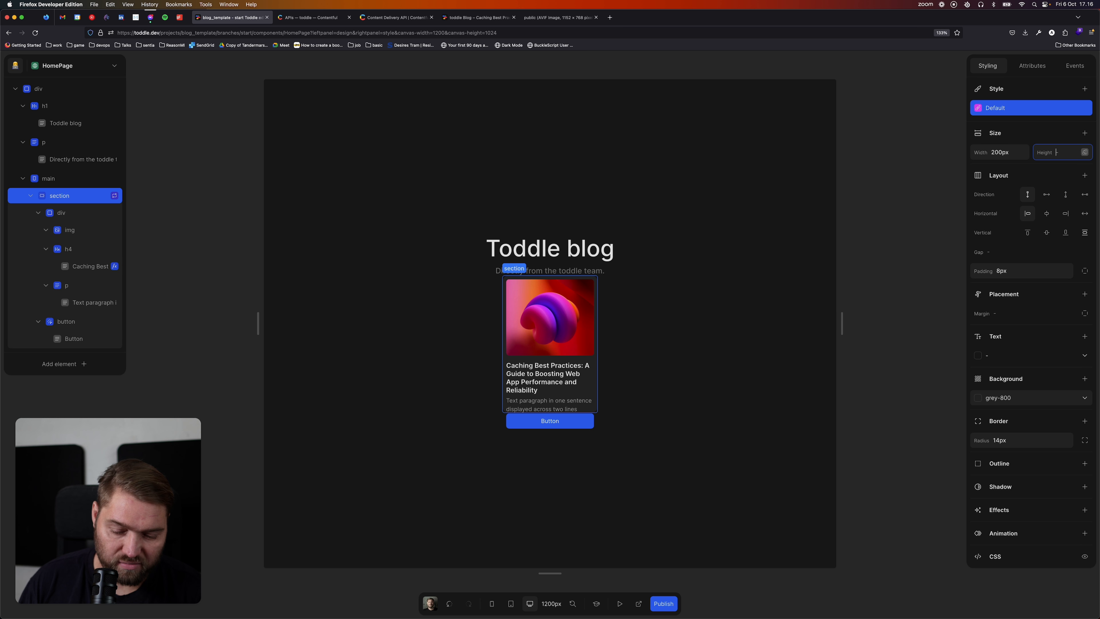
{"action": "left_click", "coordinate": [771, 218]}
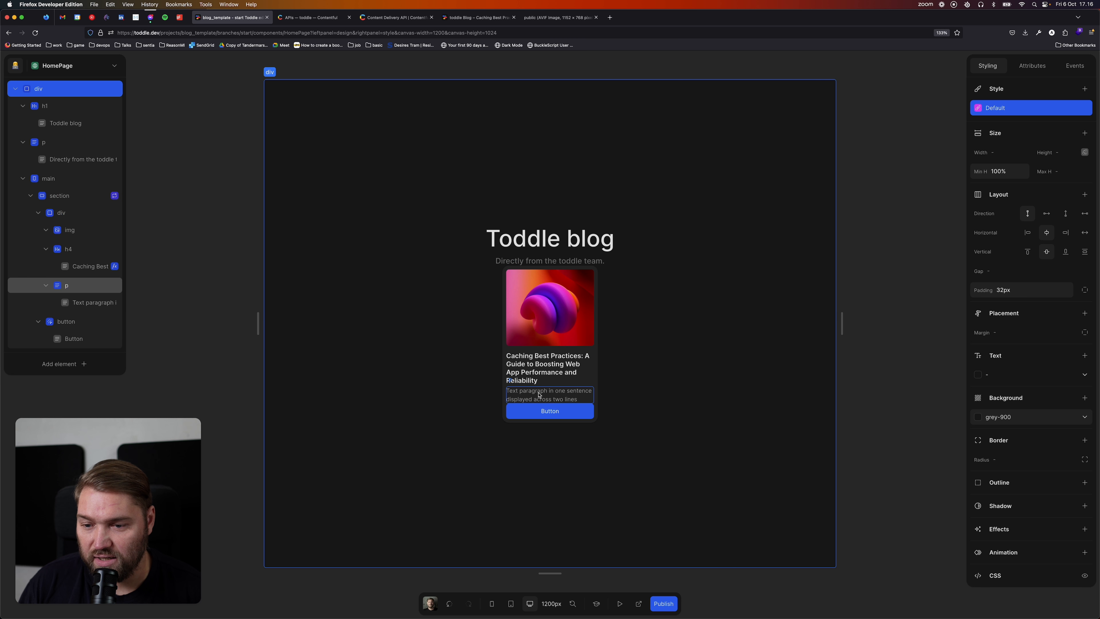
Bind the card paragraph's text to the repeated item's fields > summary value with a formula.
{"action": "left_click", "coordinate": [558, 395]}
{"action": "double_click", "coordinate": [516, 393]}
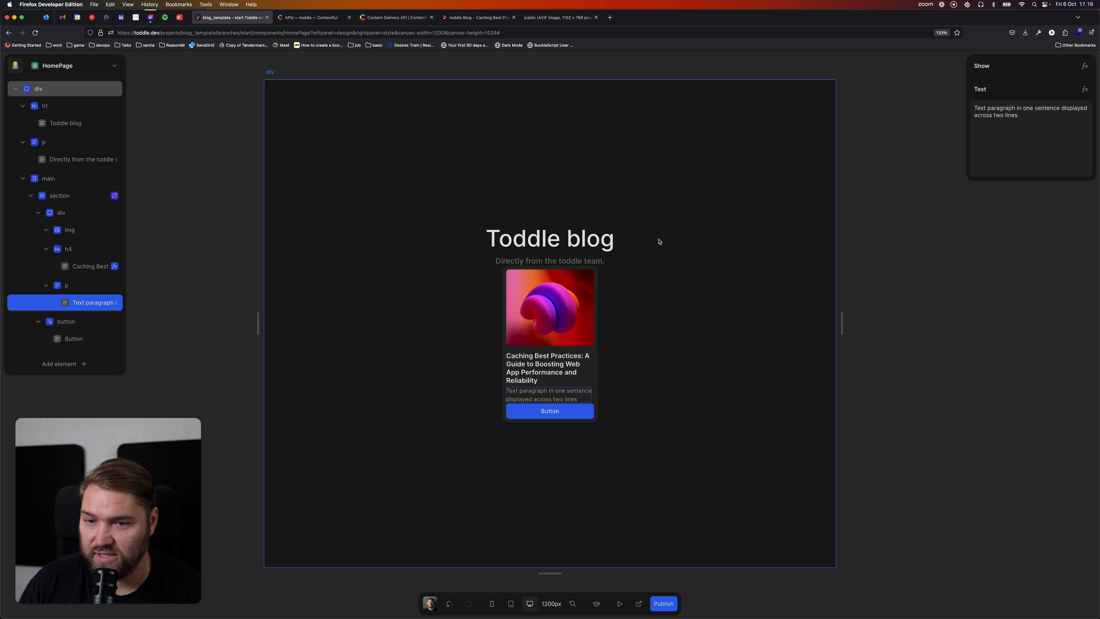
{"action": "left_click", "coordinate": [1018, 124]}
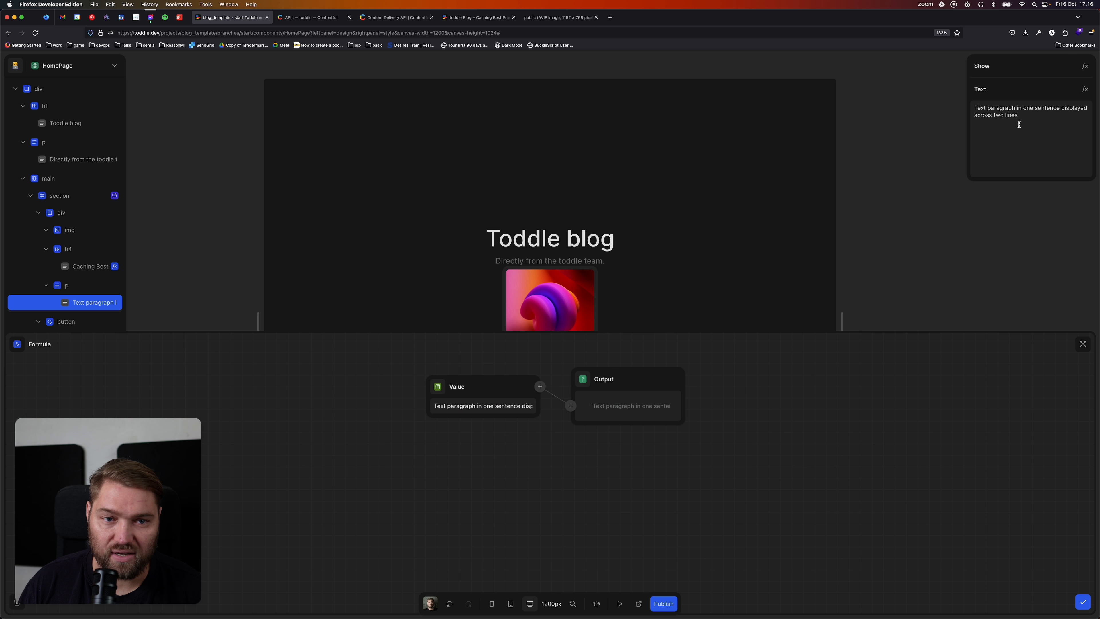
{"action": "left_click", "coordinate": [438, 386]}
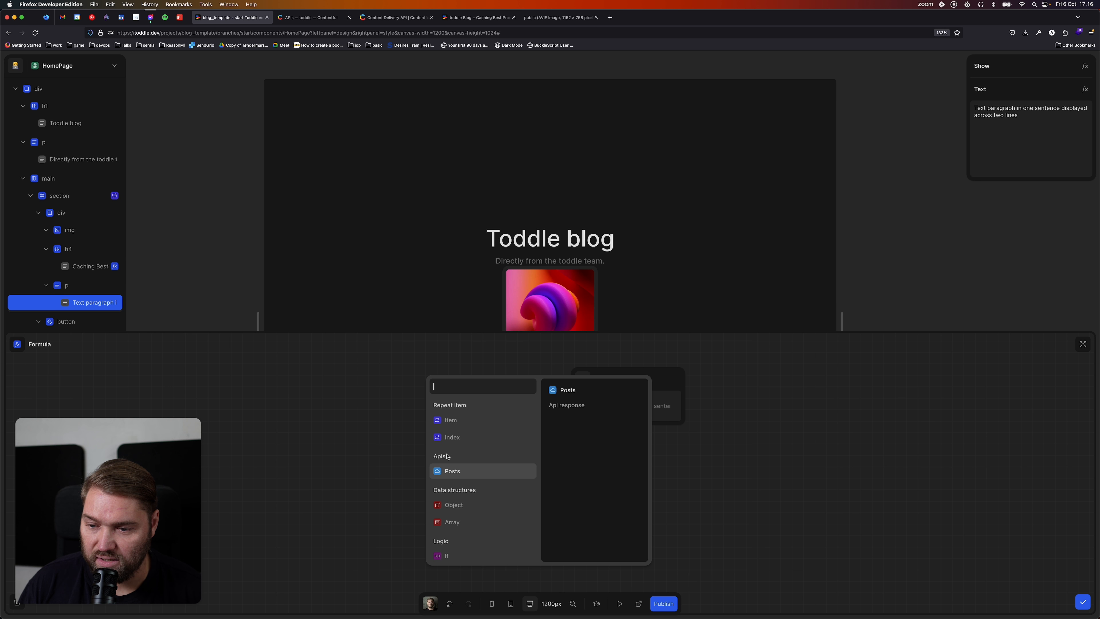
{"action": "left_click", "coordinate": [451, 420]}
{"action": "left_click", "coordinate": [455, 444]}
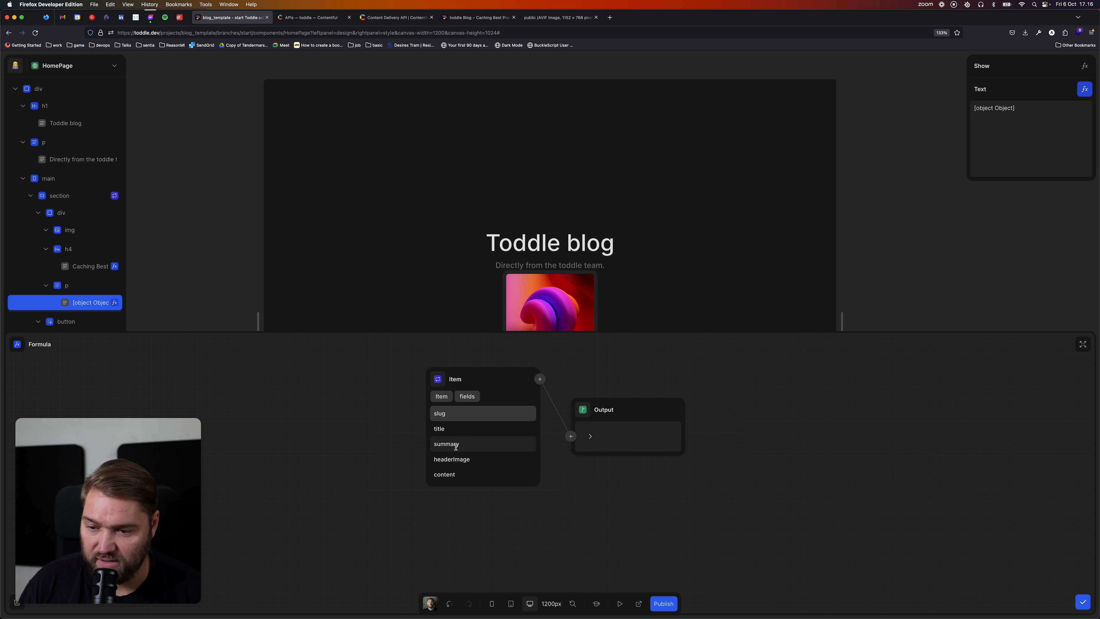
{"action": "left_click", "coordinate": [455, 444]}
{"action": "left_click", "coordinate": [444, 312]}
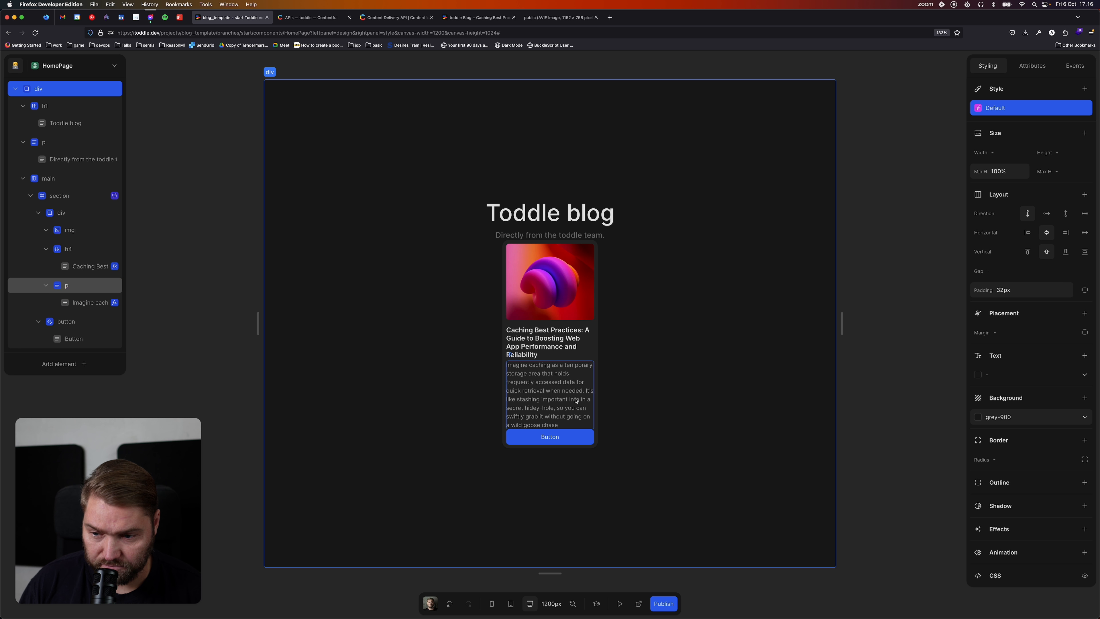
Try a width of 100% on the card's section element, and settle on a width of 900px.
{"action": "left_click", "coordinate": [596, 304]}
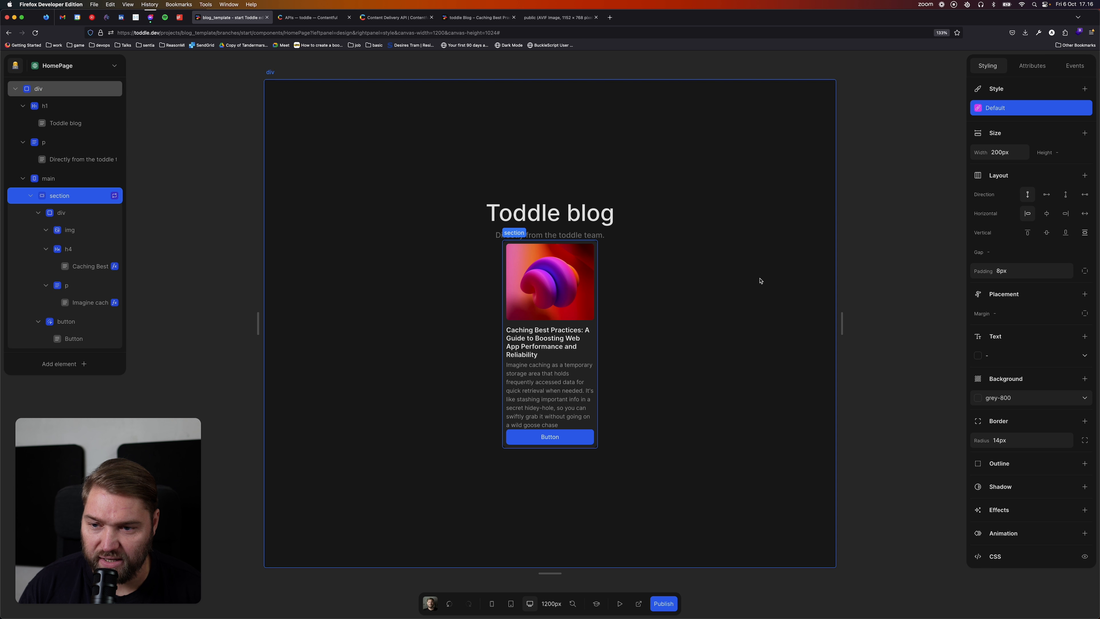
{"action": "left_click", "coordinate": [1016, 157]}
{"action": "type", "text": "1"}
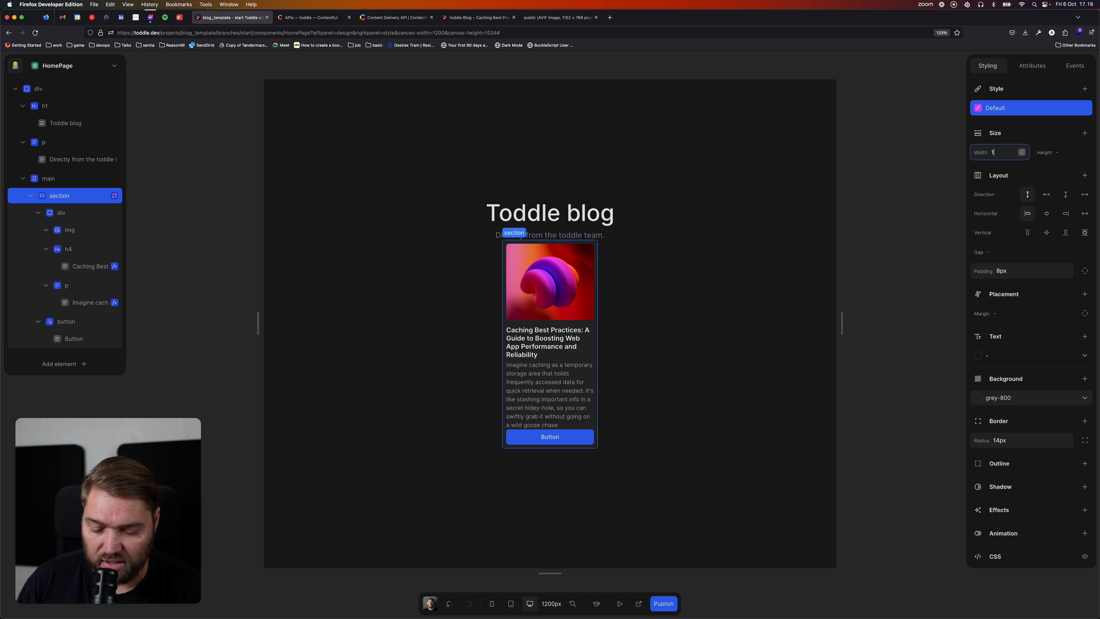
{"action": "type", "text": "00%"}
{"action": "key", "text": "Tab"}
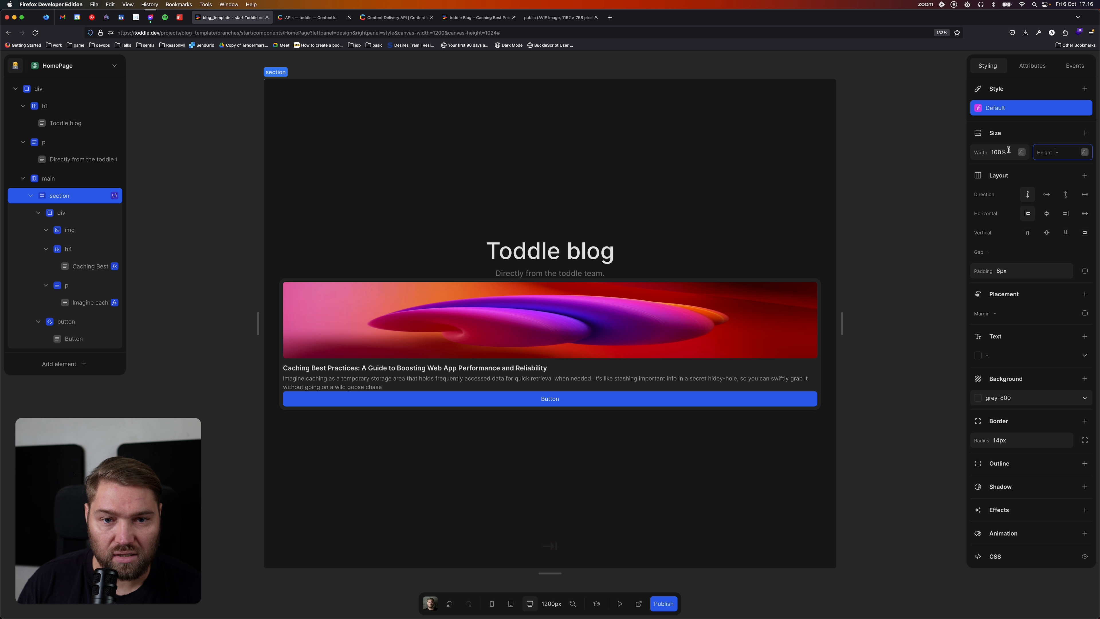
{"action": "key", "text": "shift+Tab"}
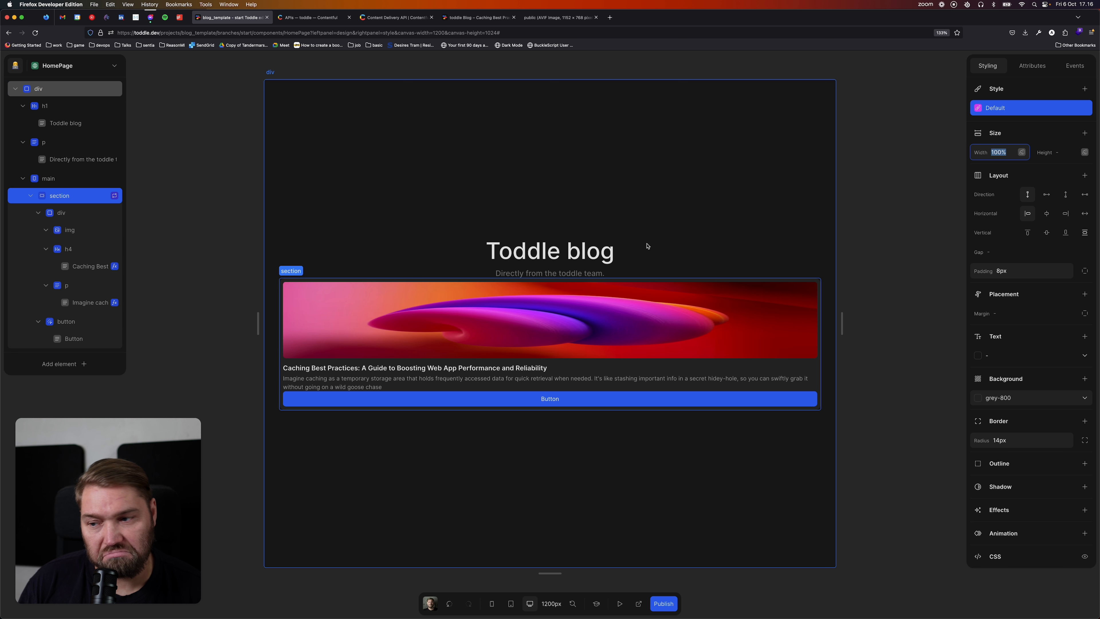
{"action": "type", "text": "900px"}
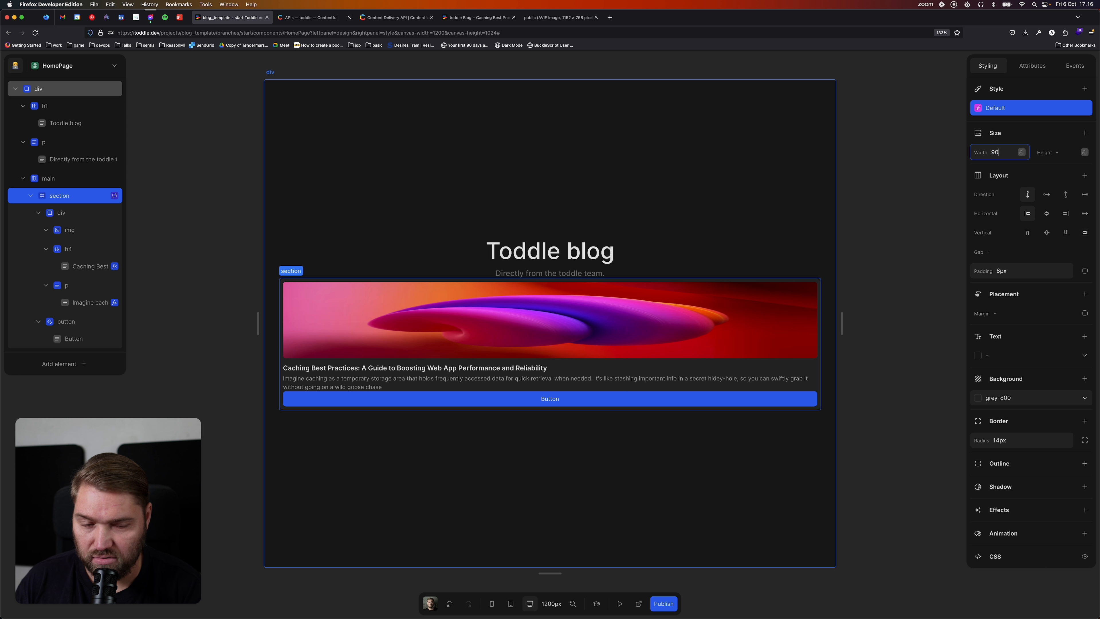
{"action": "key", "text": "Tab"}
{"action": "left_click", "coordinate": [847, 204]}
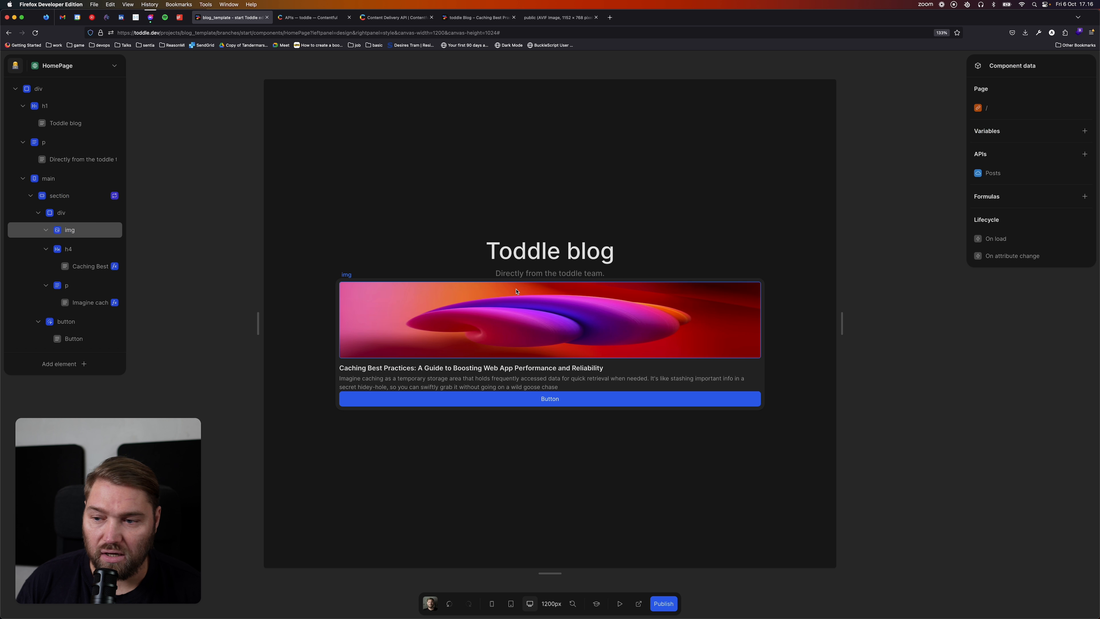
Try to bind the card image's src attribute to the repeated item's fields > headerImage > sys data, and go back to the fields level.
{"action": "left_click", "coordinate": [679, 334]}
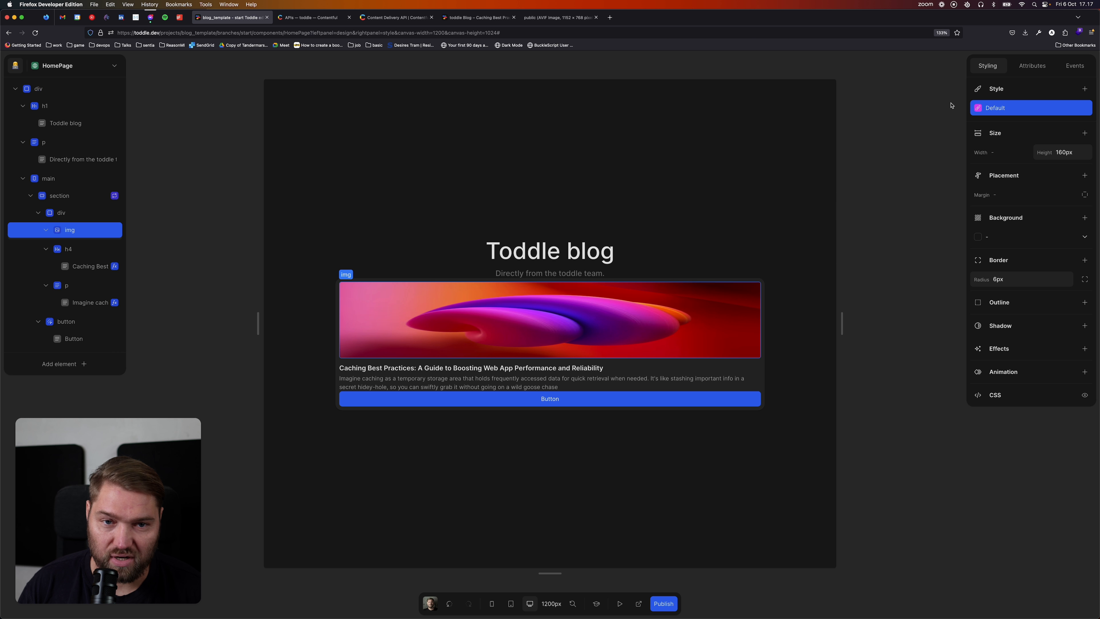
{"action": "left_click", "coordinate": [1032, 66]}
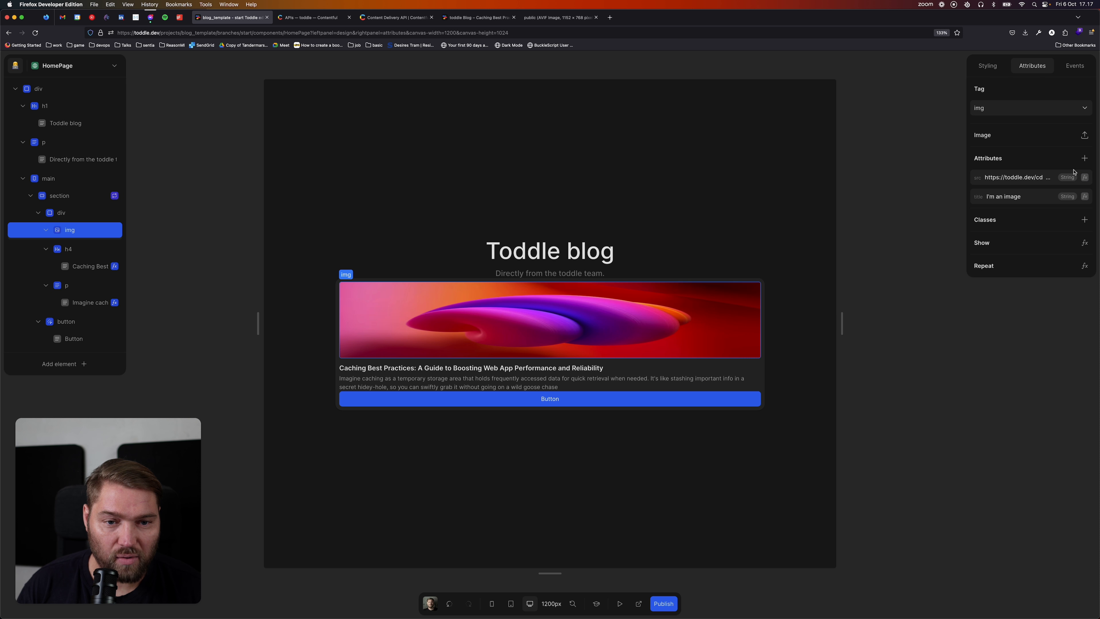
{"action": "left_click", "coordinate": [1084, 178]}
{"action": "left_click", "coordinate": [438, 386]}
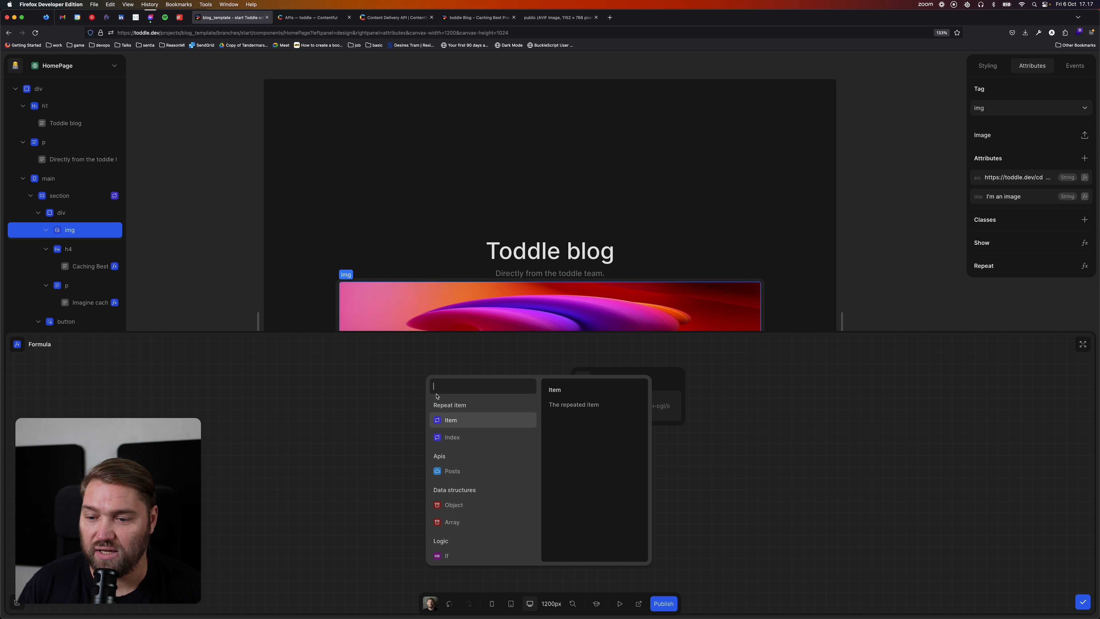
{"action": "left_click", "coordinate": [450, 419]}
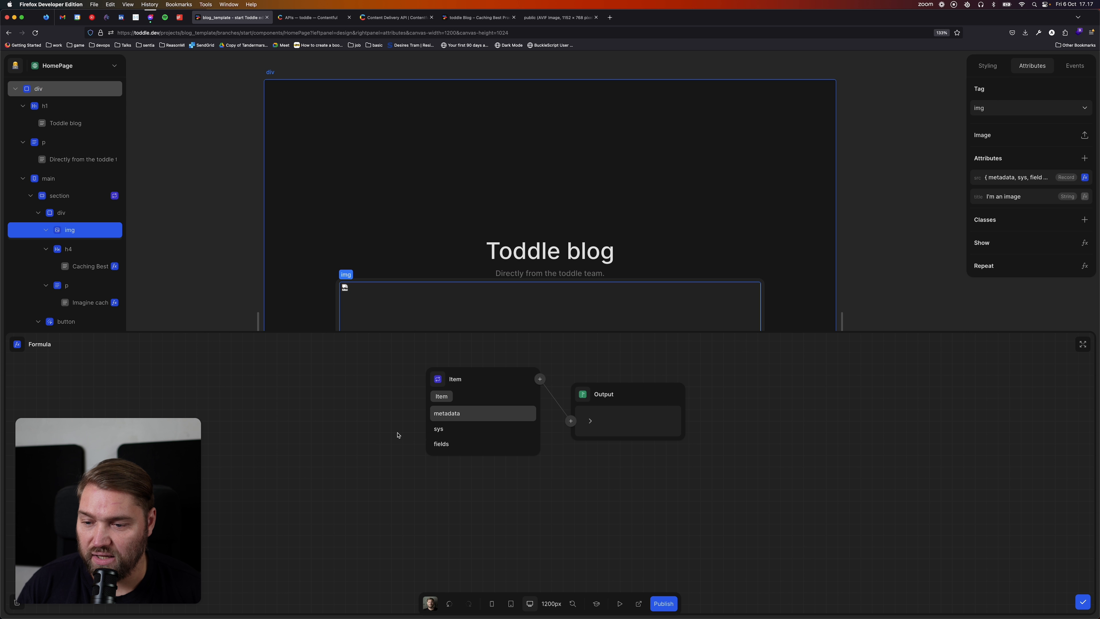
{"action": "left_click", "coordinate": [440, 444]}
{"action": "left_click", "coordinate": [460, 459]}
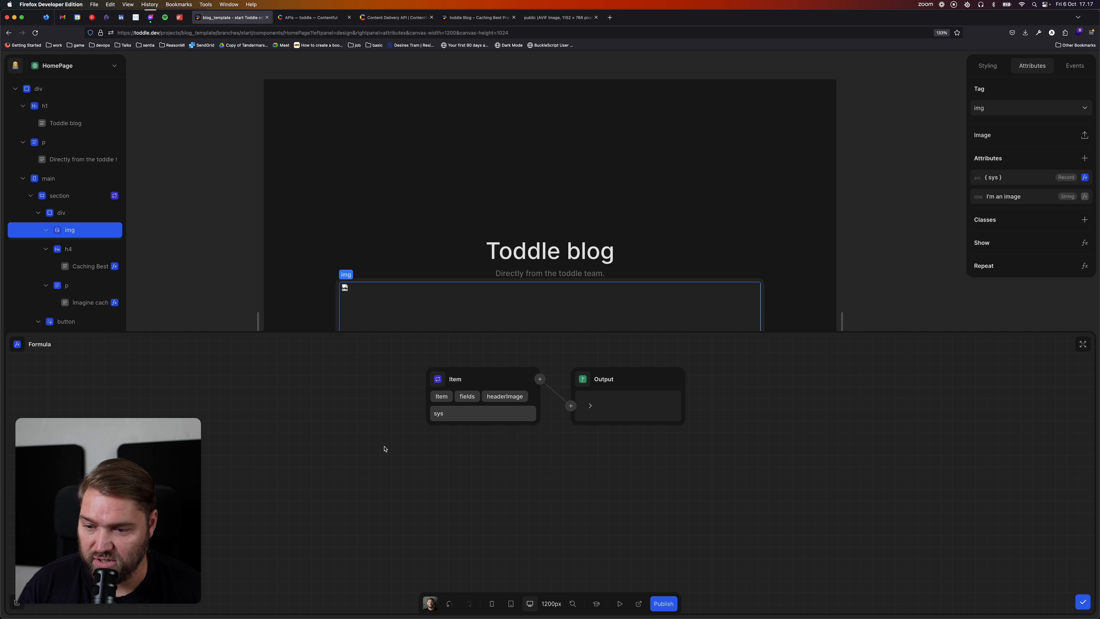
{"action": "left_click", "coordinate": [474, 417]}
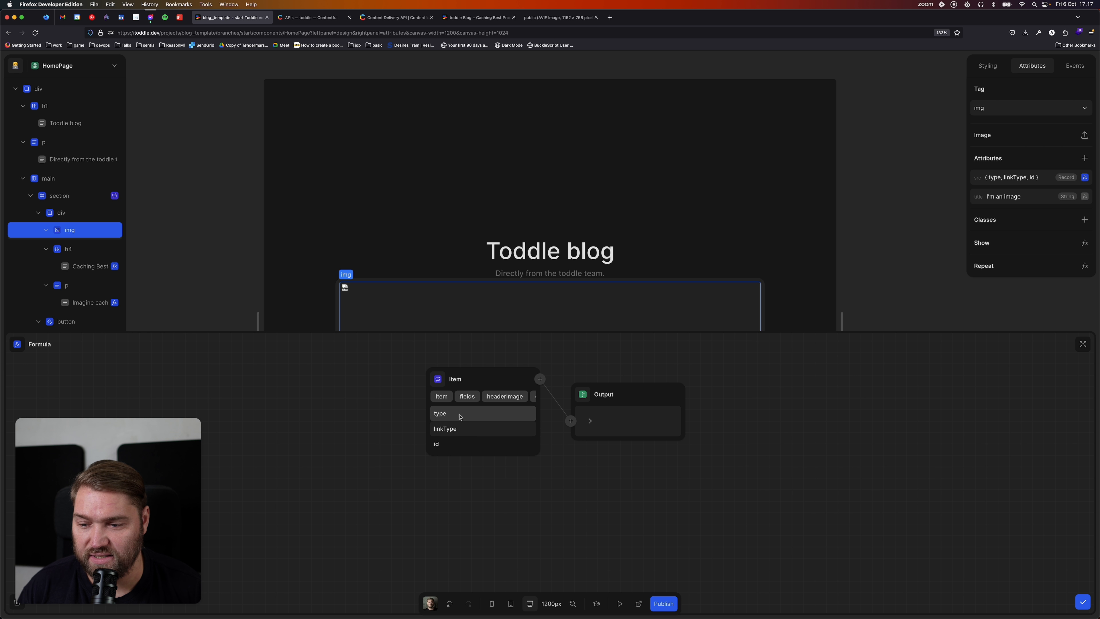
{"action": "left_click", "coordinate": [468, 432]}
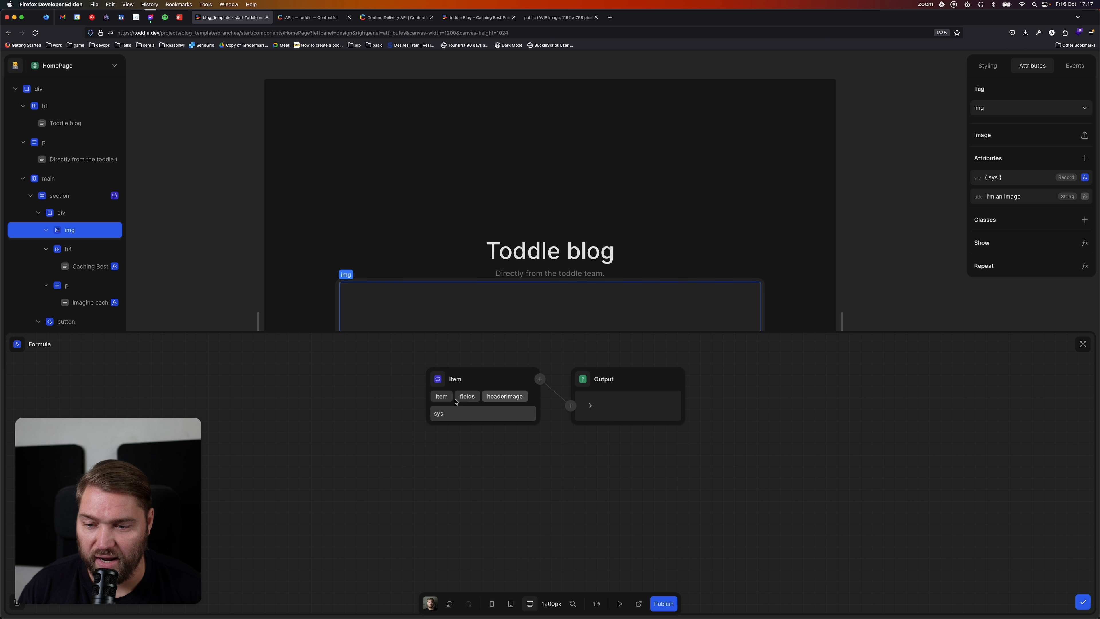
{"action": "left_click", "coordinate": [467, 396]}
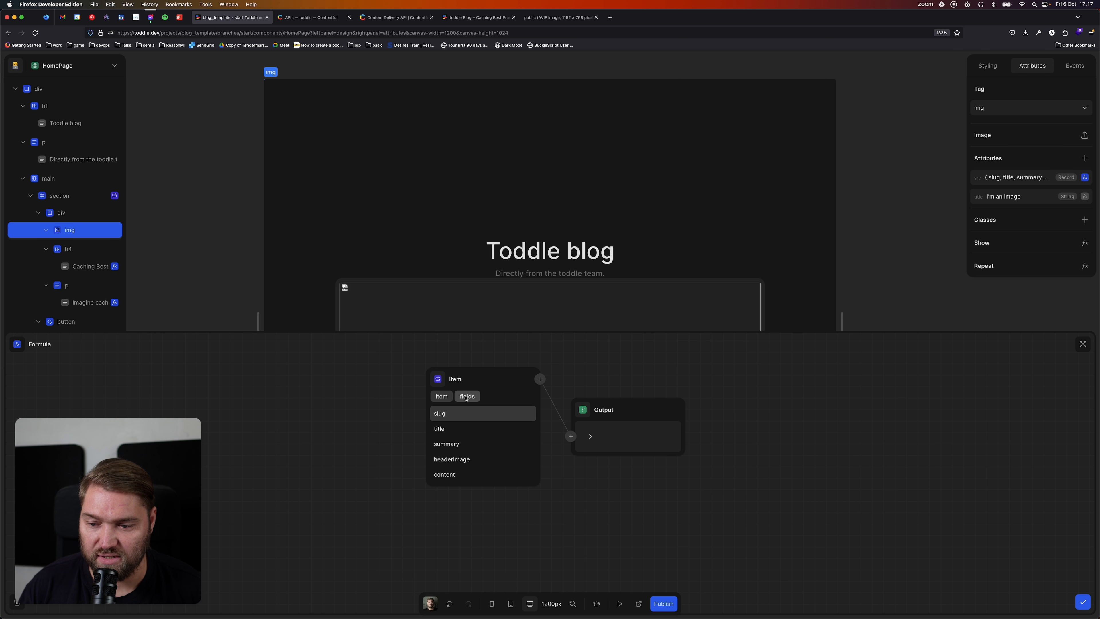
Replace the repeated item in the image's src formula with the Posts API's data > includes > Asset list.
{"action": "left_click", "coordinate": [438, 380]}
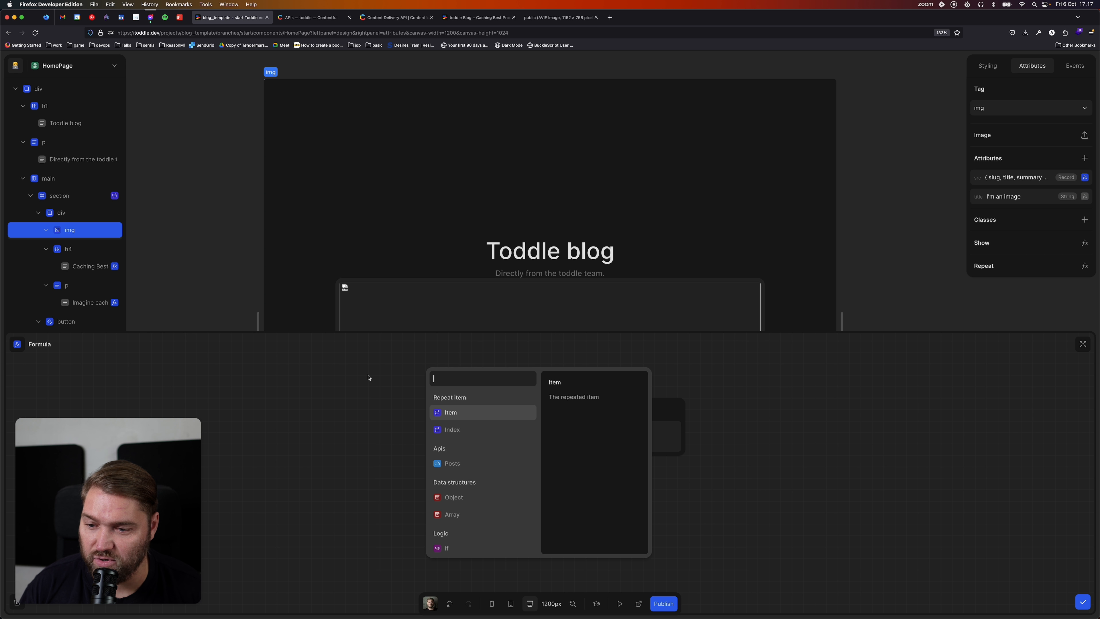
{"action": "left_click", "coordinate": [463, 463]}
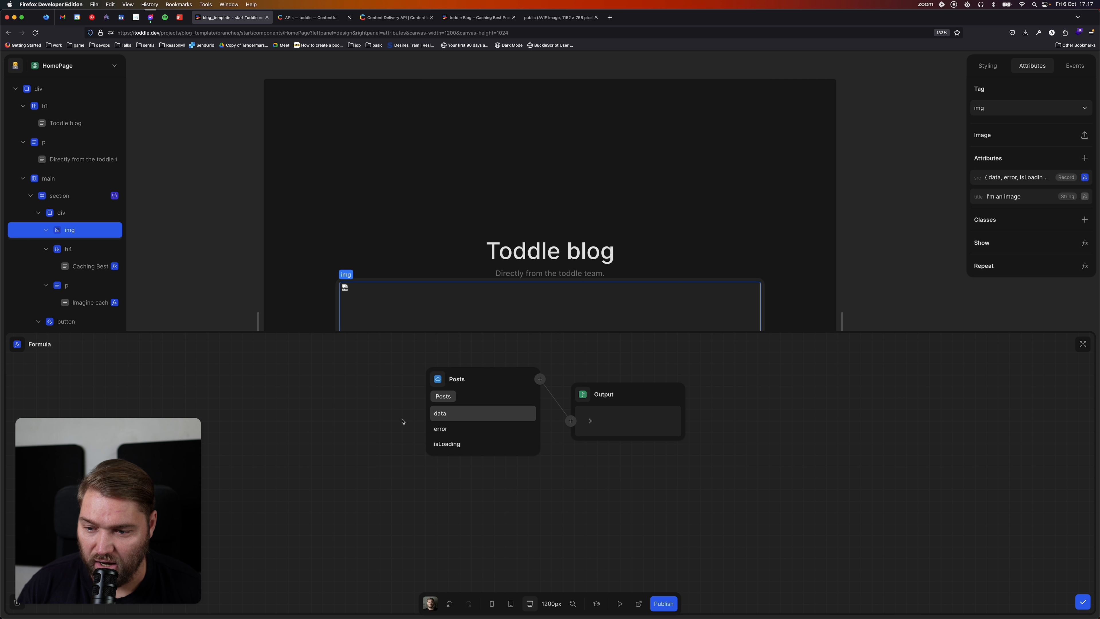
{"action": "left_click", "coordinate": [460, 490]}
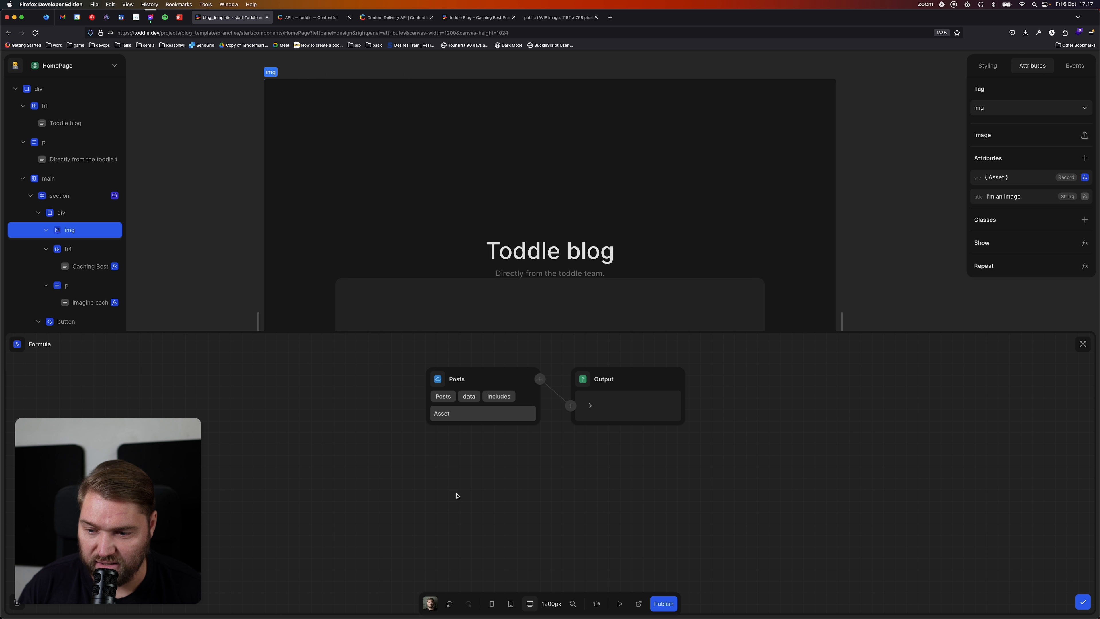
{"action": "left_click", "coordinate": [459, 419]}
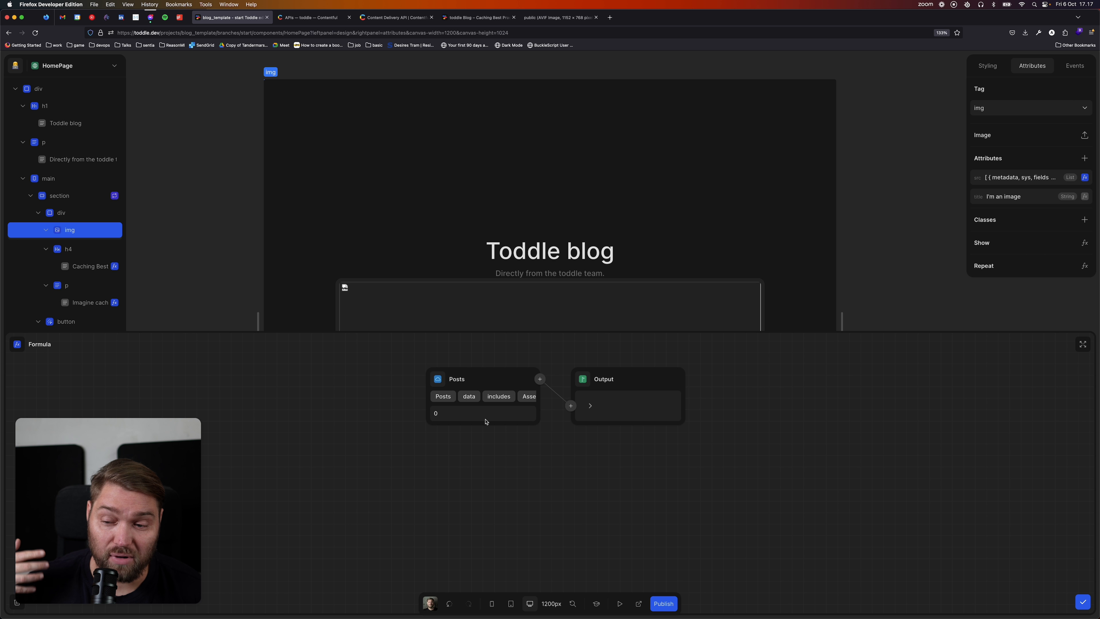
Add a Find formula after the Posts Asset list and point its condition at the argument item's sys > id.
{"action": "left_click", "coordinate": [545, 380]}
{"action": "type", "text": "fi"}
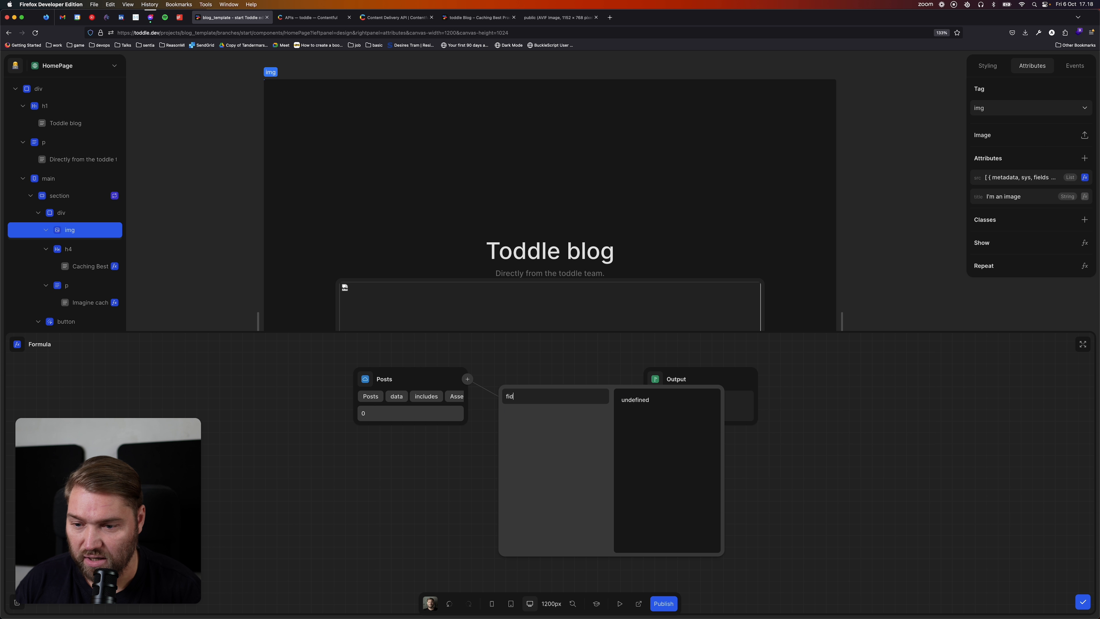
{"action": "key", "text": "Return"}
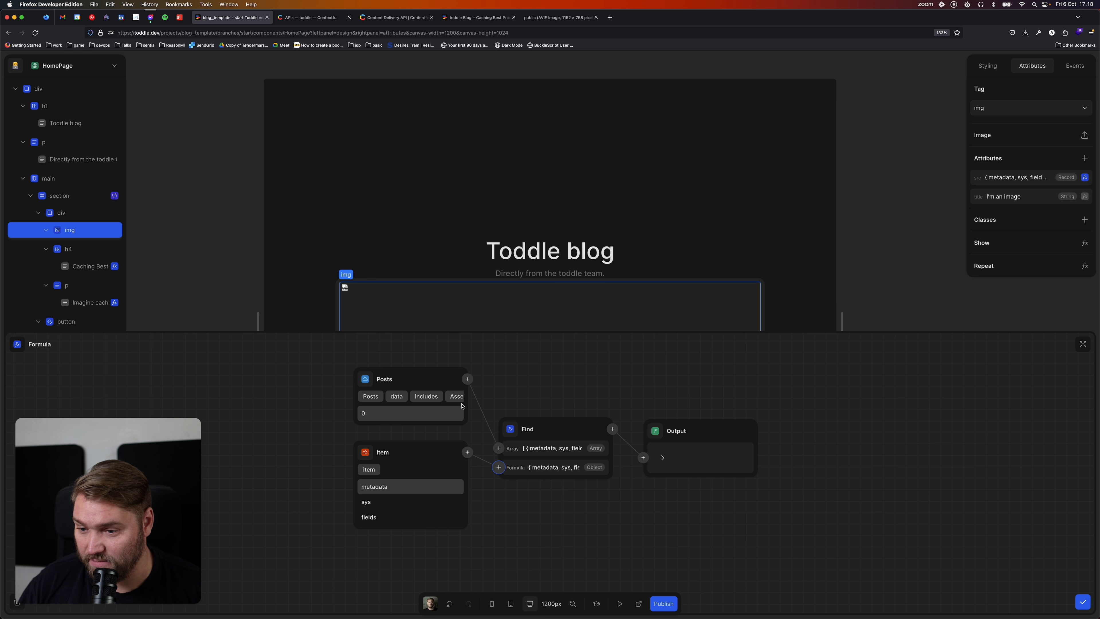
{"action": "left_click", "coordinate": [377, 502]}
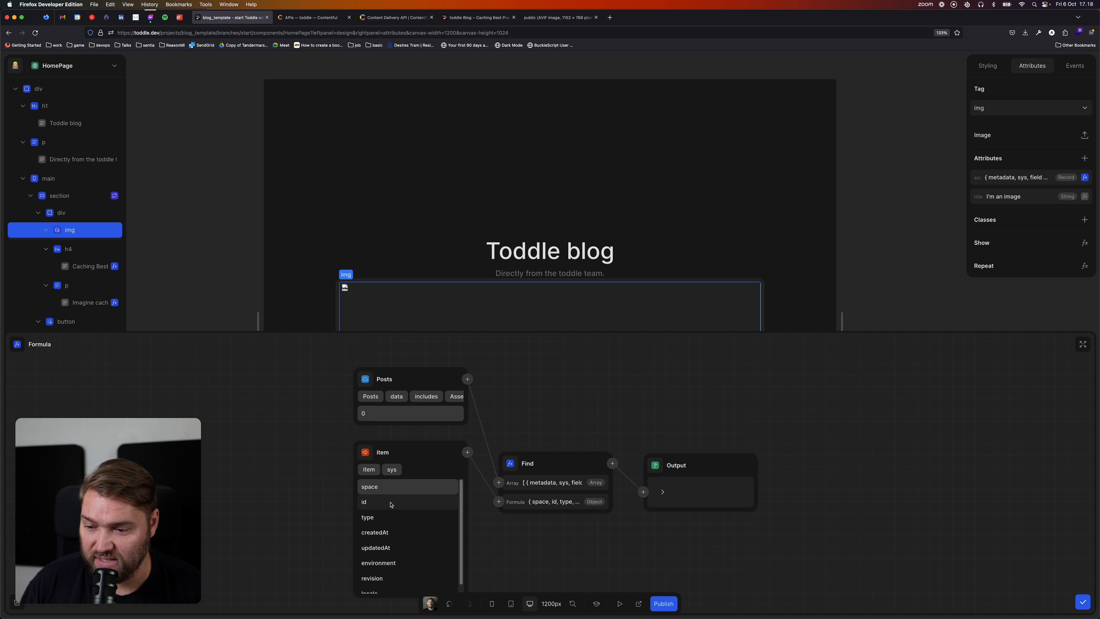
{"action": "left_click", "coordinate": [376, 502]}
Wrap the Find condition in an Equals formula comparing the argument item's id with the repeated Item's sys > id.
{"action": "left_click", "coordinate": [467, 452]}
{"action": "type", "text": "eq"}
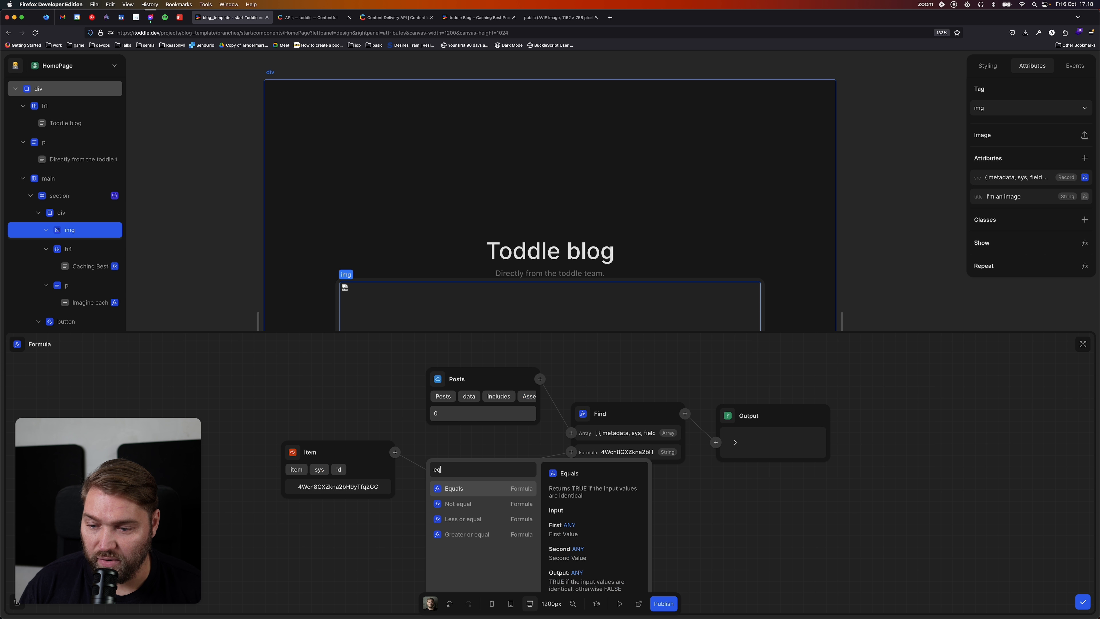
{"action": "left_click", "coordinate": [475, 492]}
{"action": "left_click", "coordinate": [427, 508]}
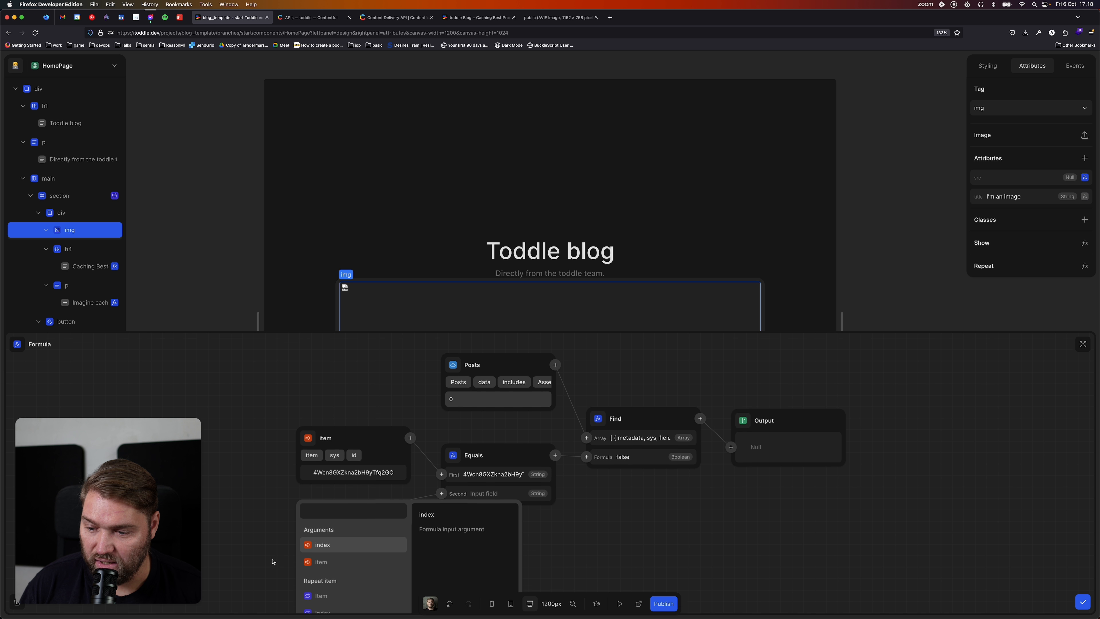
{"action": "left_click", "coordinate": [321, 595]}
{"action": "left_click", "coordinate": [307, 557]}
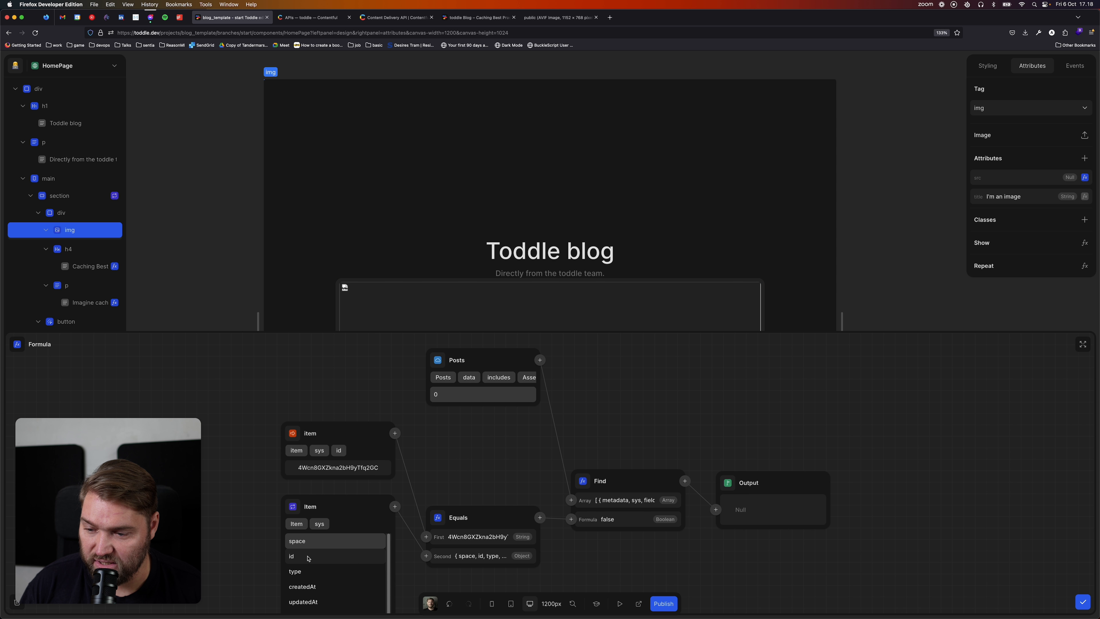
{"action": "left_click", "coordinate": [308, 557]}
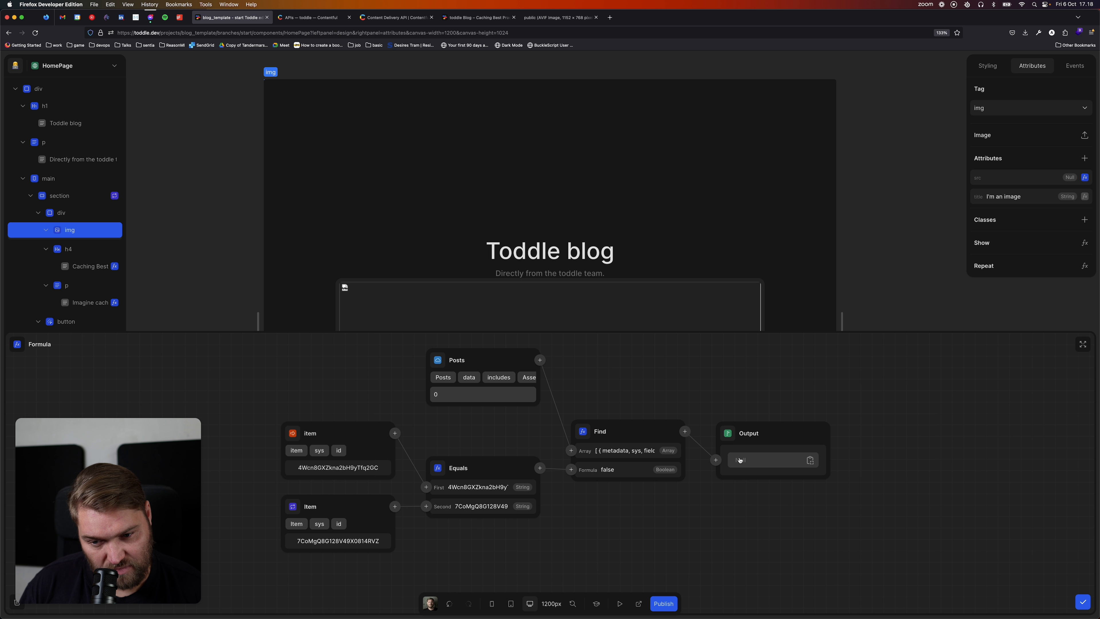
Examine the properties of the first asset through the Posts path, and return the path to the Asset list.
{"action": "left_click", "coordinate": [479, 395]}
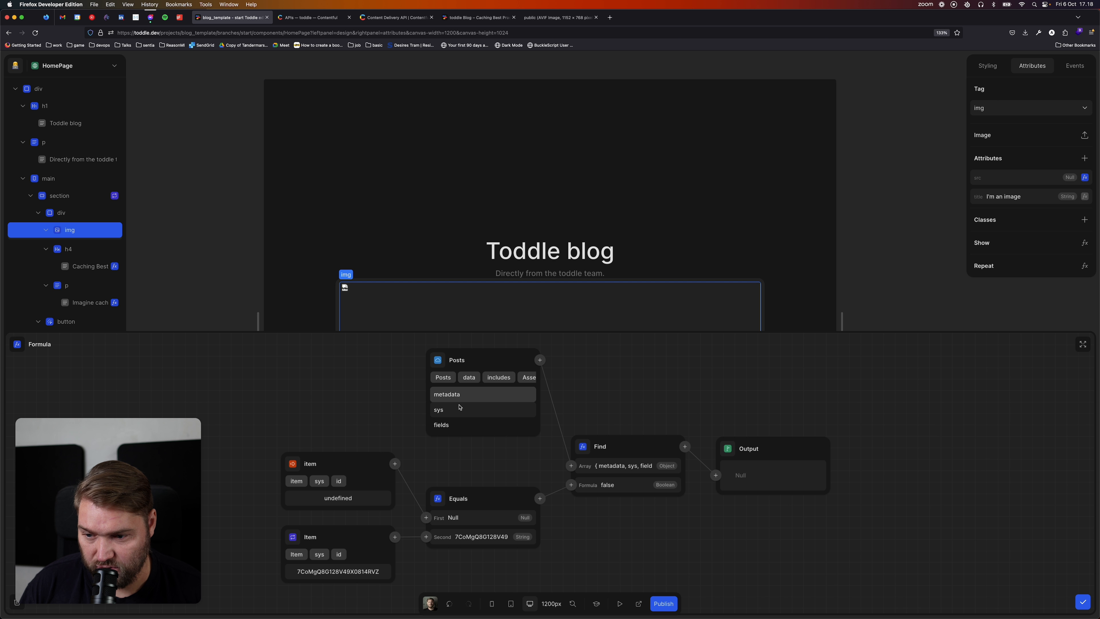
{"action": "left_click", "coordinate": [454, 425]}
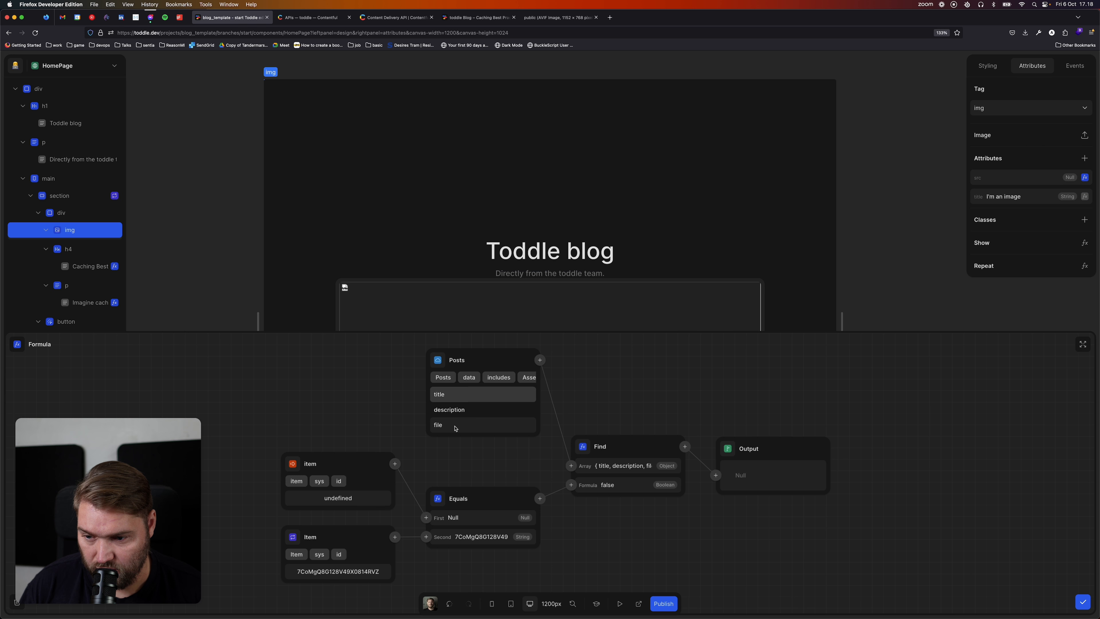
{"action": "left_click", "coordinate": [521, 378]}
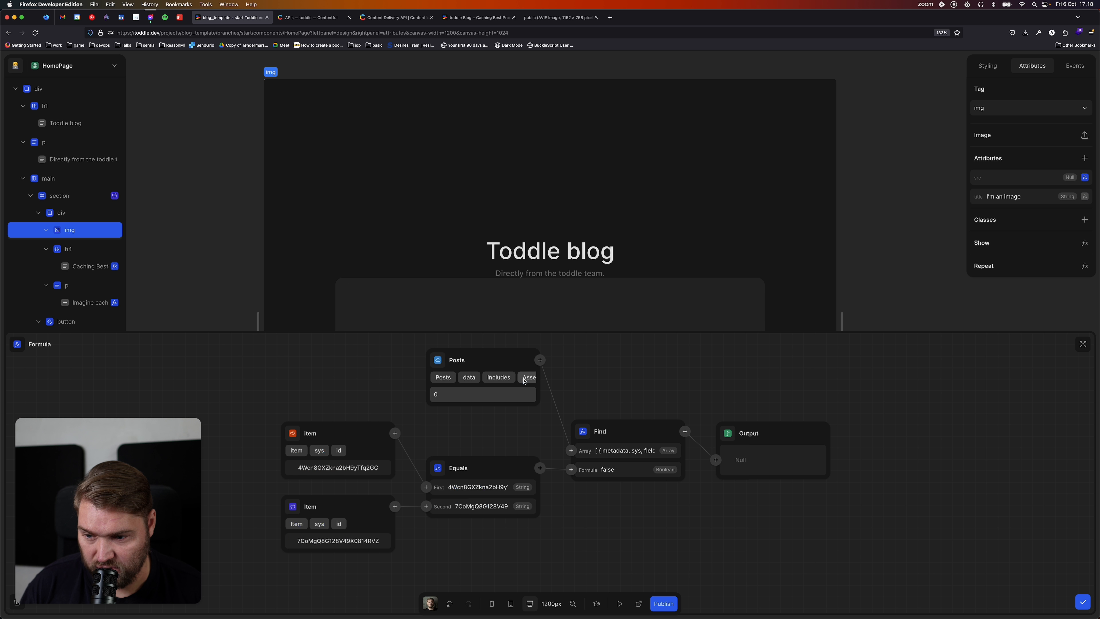
{"action": "left_click", "coordinate": [476, 395]}
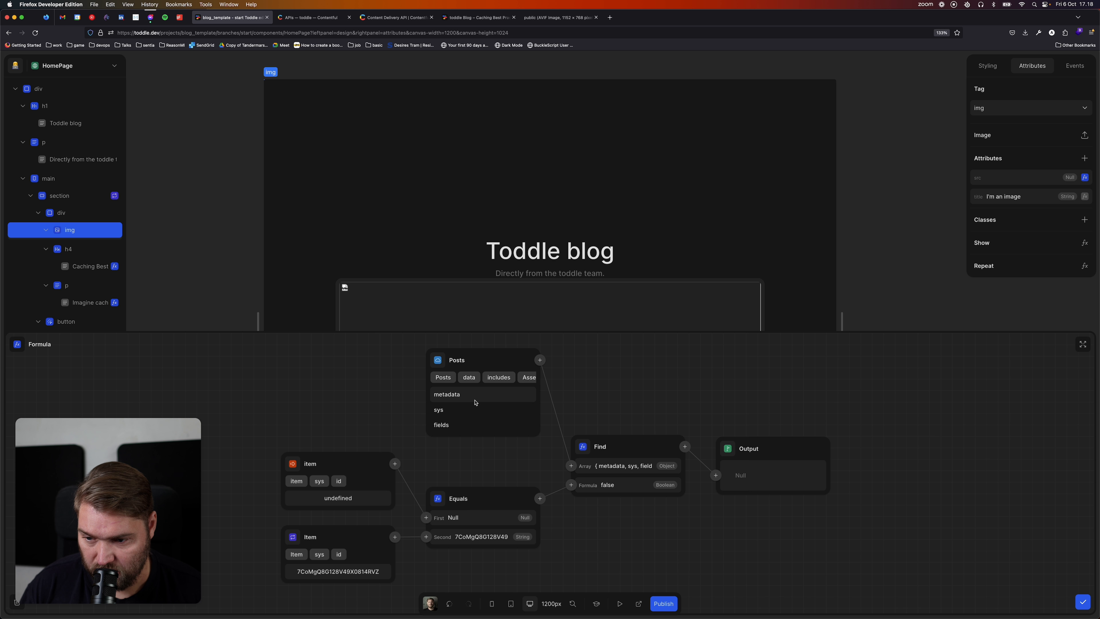
{"action": "left_click", "coordinate": [504, 380]}
{"action": "left_click", "coordinate": [490, 395]}
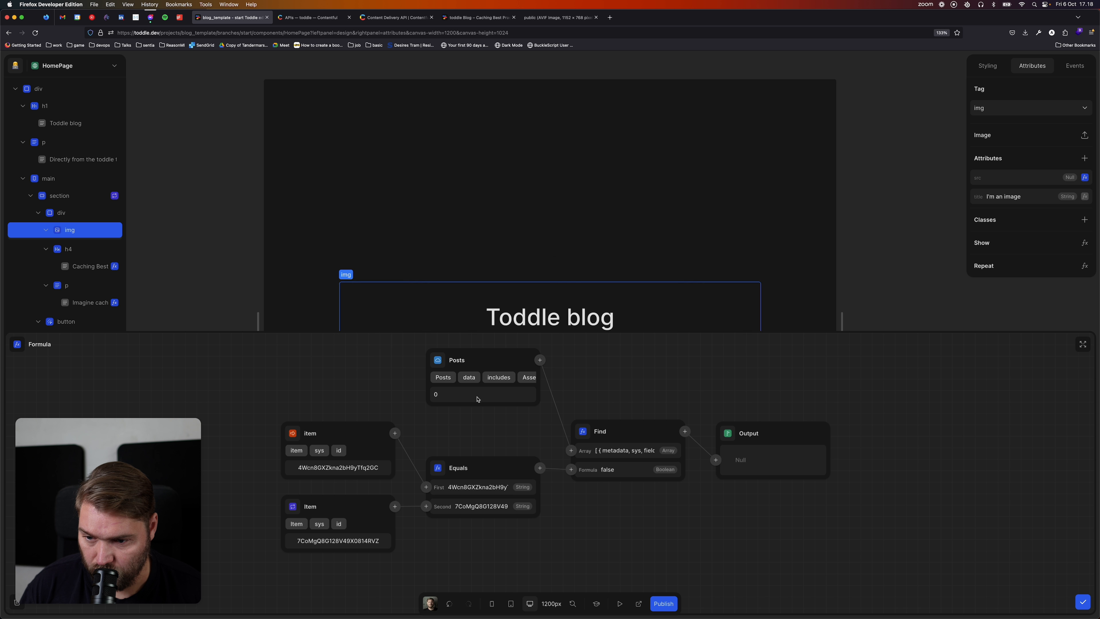
{"action": "left_click", "coordinate": [477, 395]}
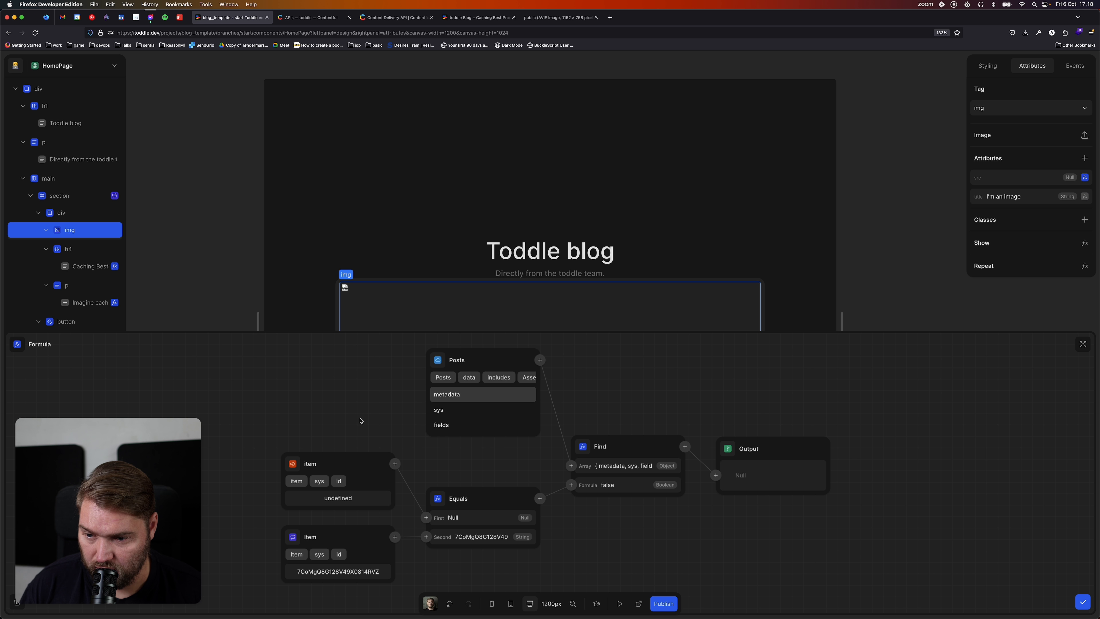
{"action": "left_click", "coordinate": [527, 377]}
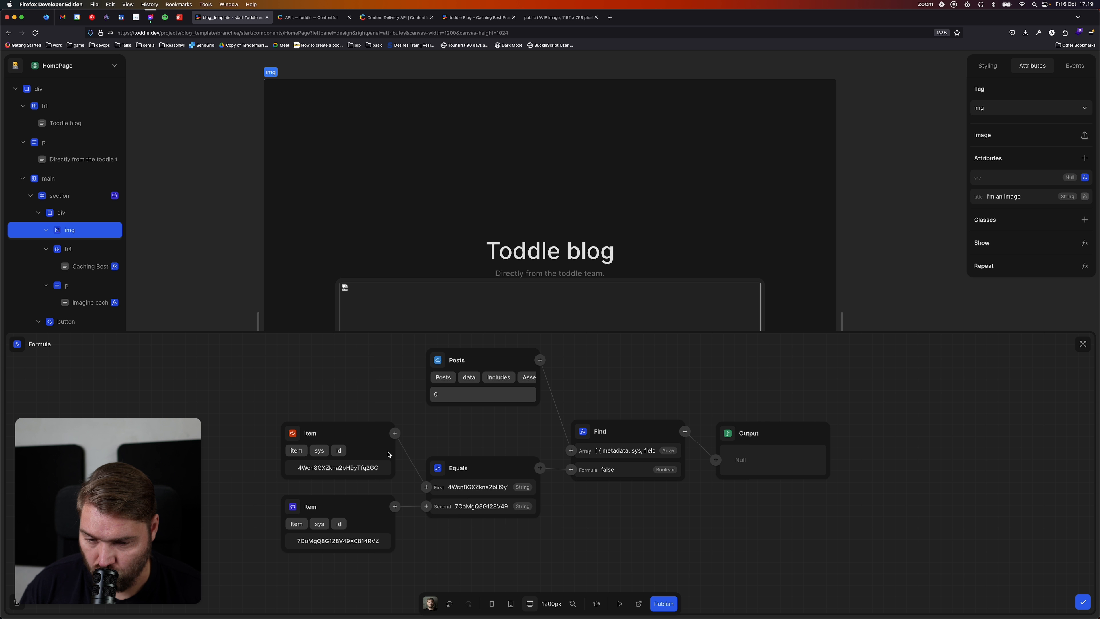
Change the second value of Equals to the repeated Item's fields > headerImage > sys > id.
{"action": "left_click", "coordinate": [286, 524]}
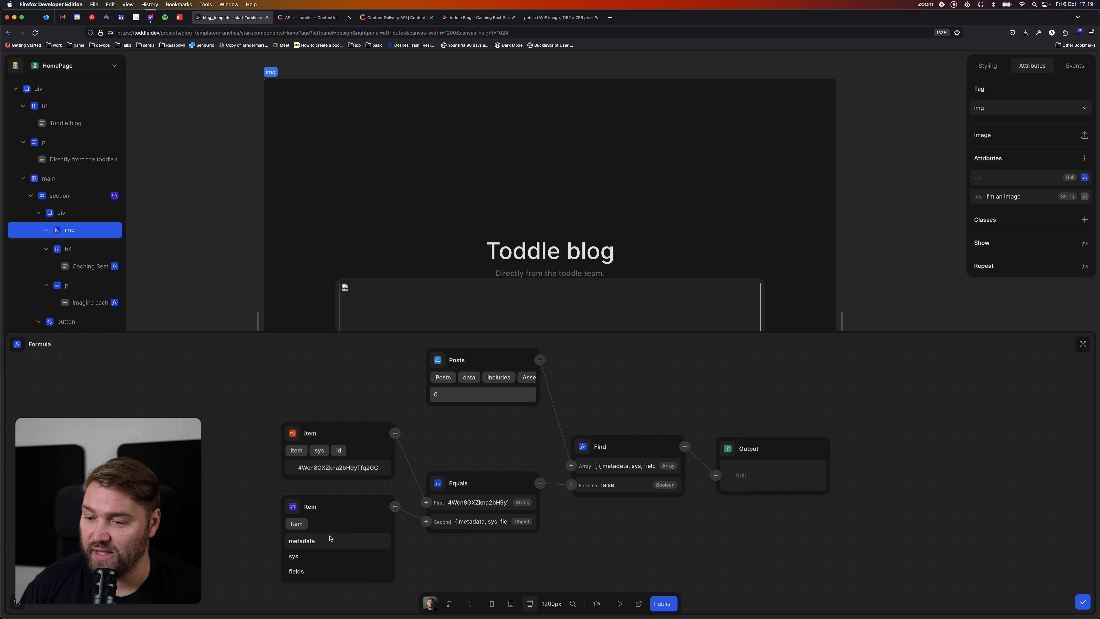
{"action": "left_click", "coordinate": [303, 571]}
{"action": "left_click", "coordinate": [320, 587]}
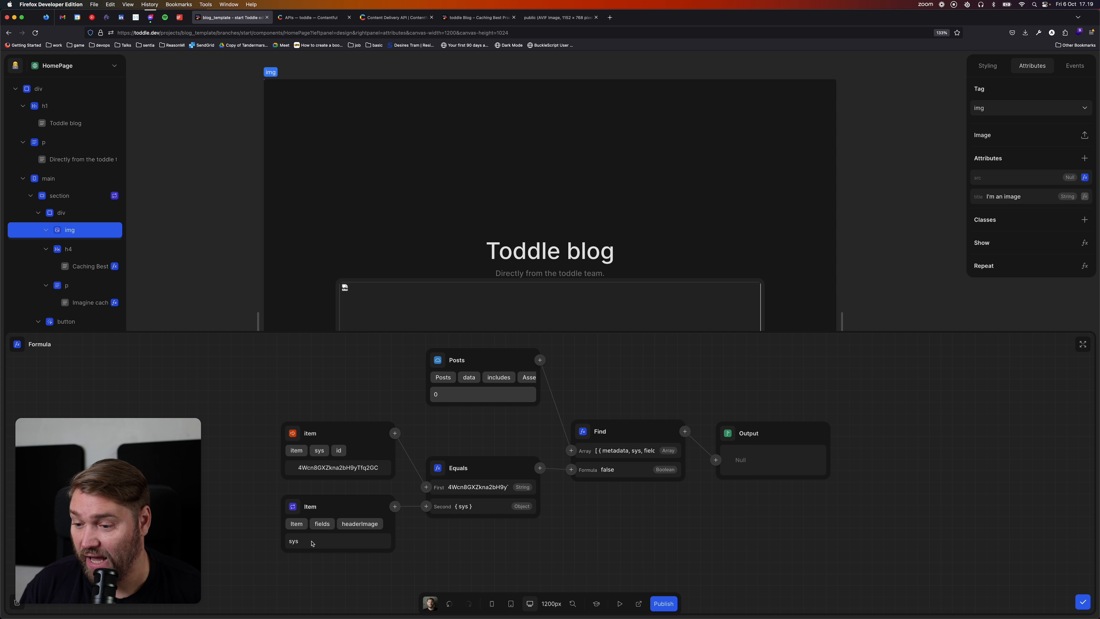
{"action": "left_click", "coordinate": [310, 572]}
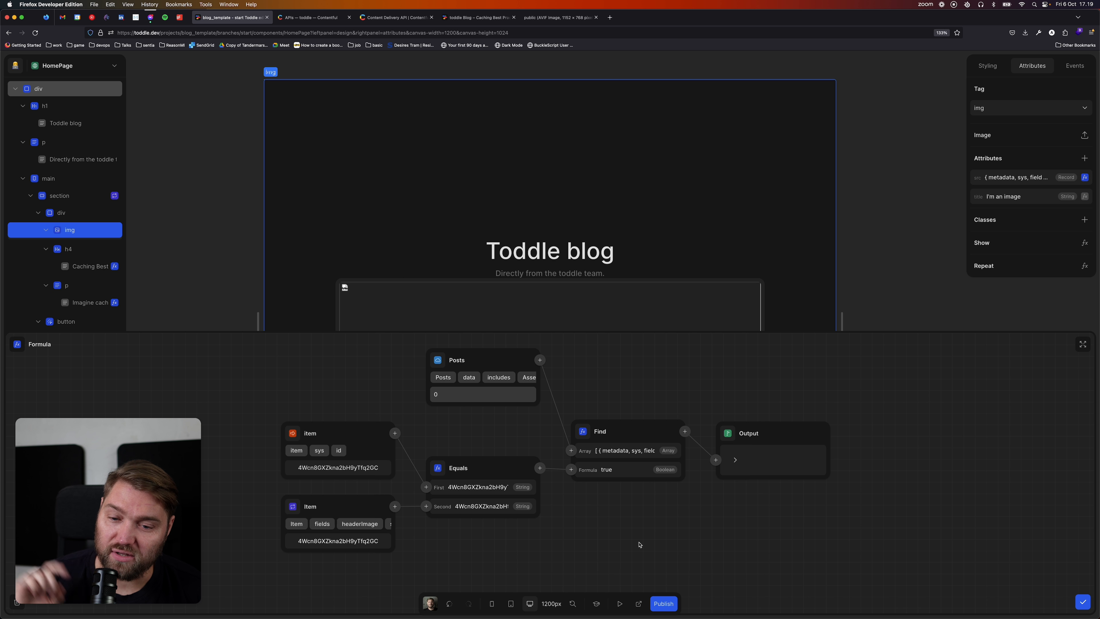
Inspect the found asset's fields > file in the output, and add a Get formula after Find with an Array as its path.
{"action": "scroll", "coordinate": [622, 389], "scroll_direction": "down", "scroll_amount": 1}
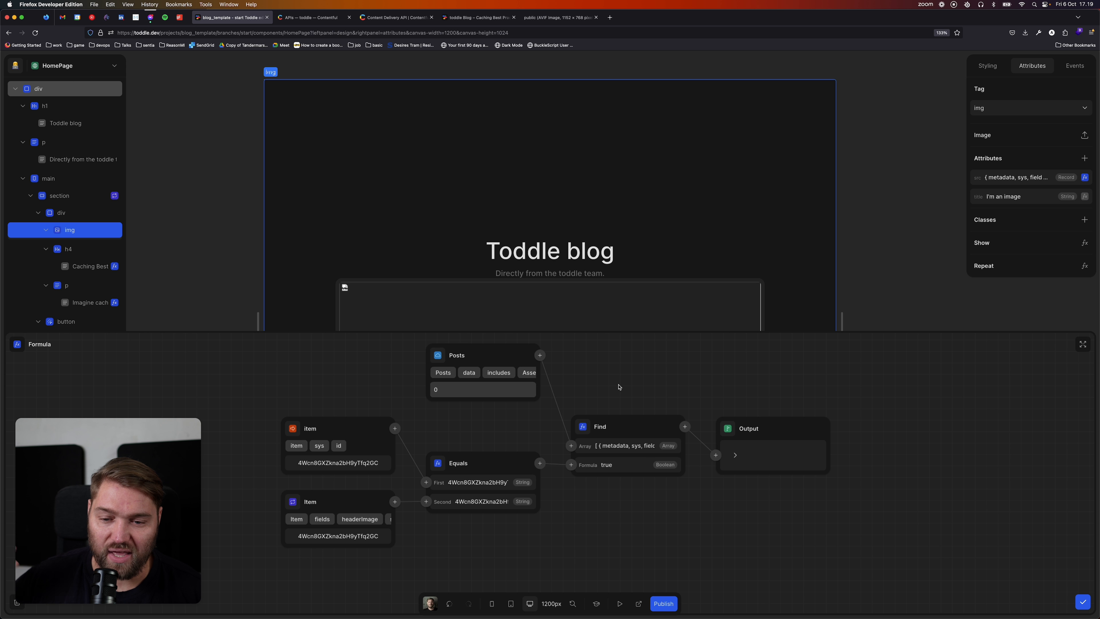
{"action": "left_click", "coordinate": [736, 454]}
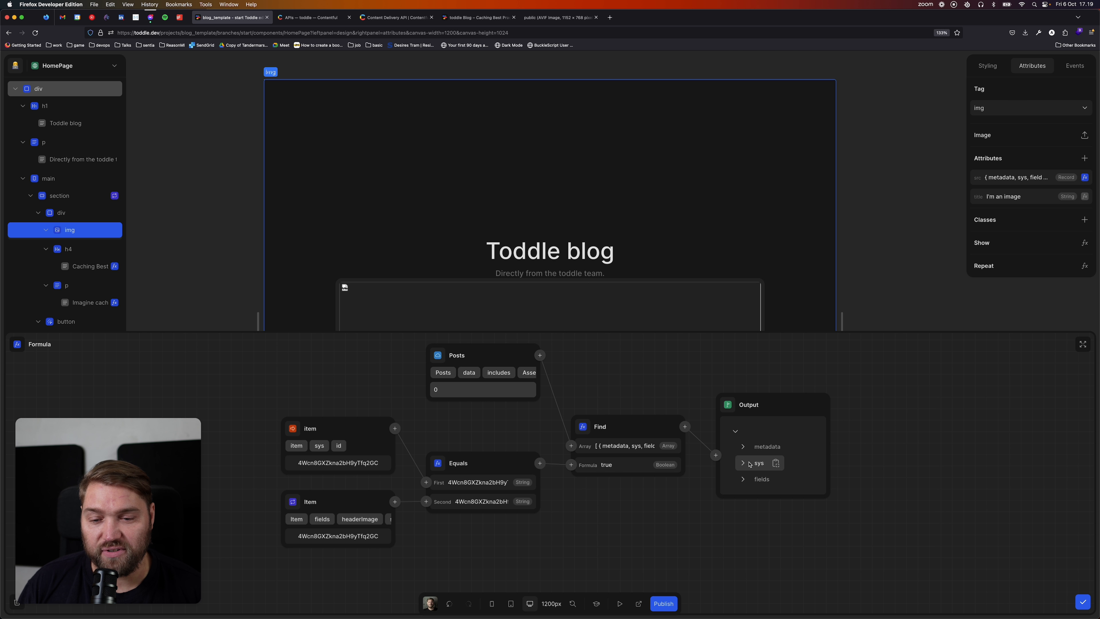
{"action": "left_click", "coordinate": [743, 479]}
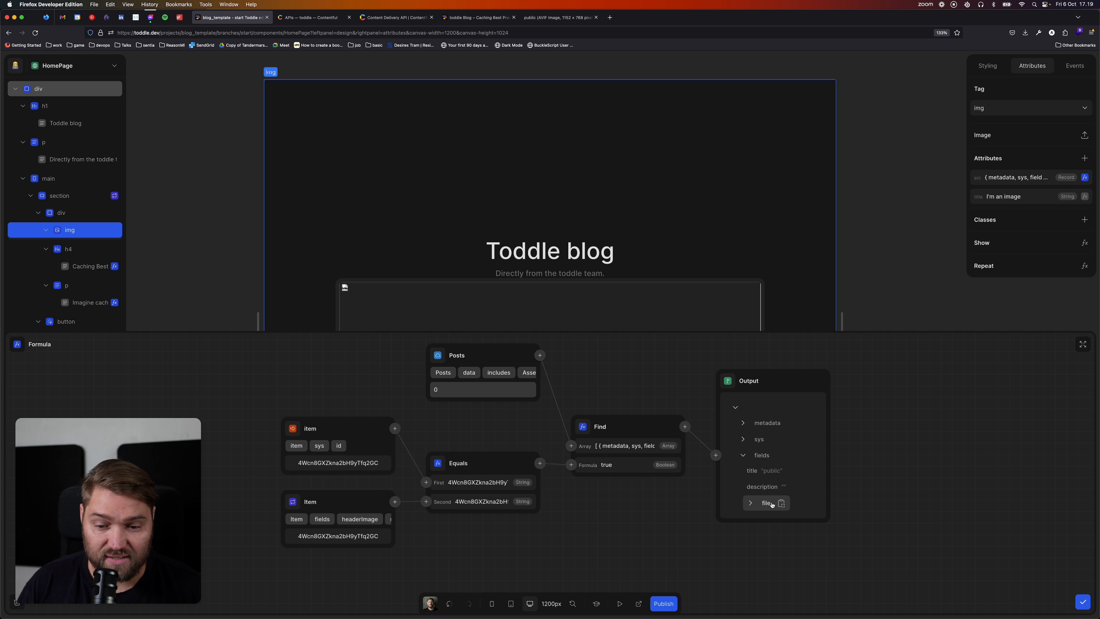
{"action": "left_click", "coordinate": [750, 505]}
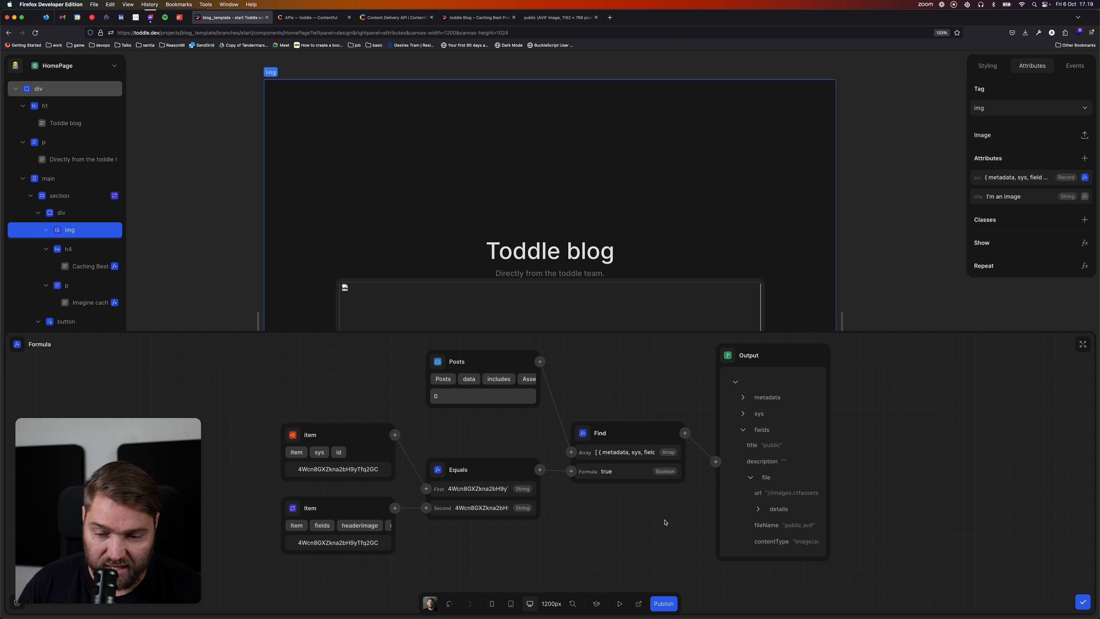
{"action": "left_click", "coordinate": [685, 434]}
{"action": "type", "text": "get"}
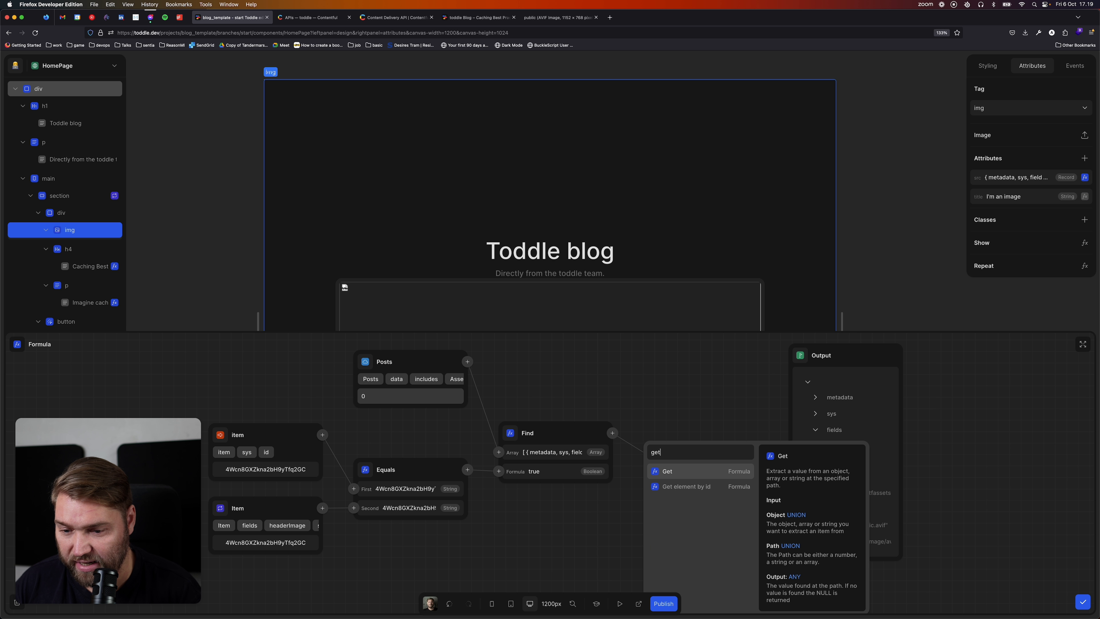
{"action": "key", "text": "Return"}
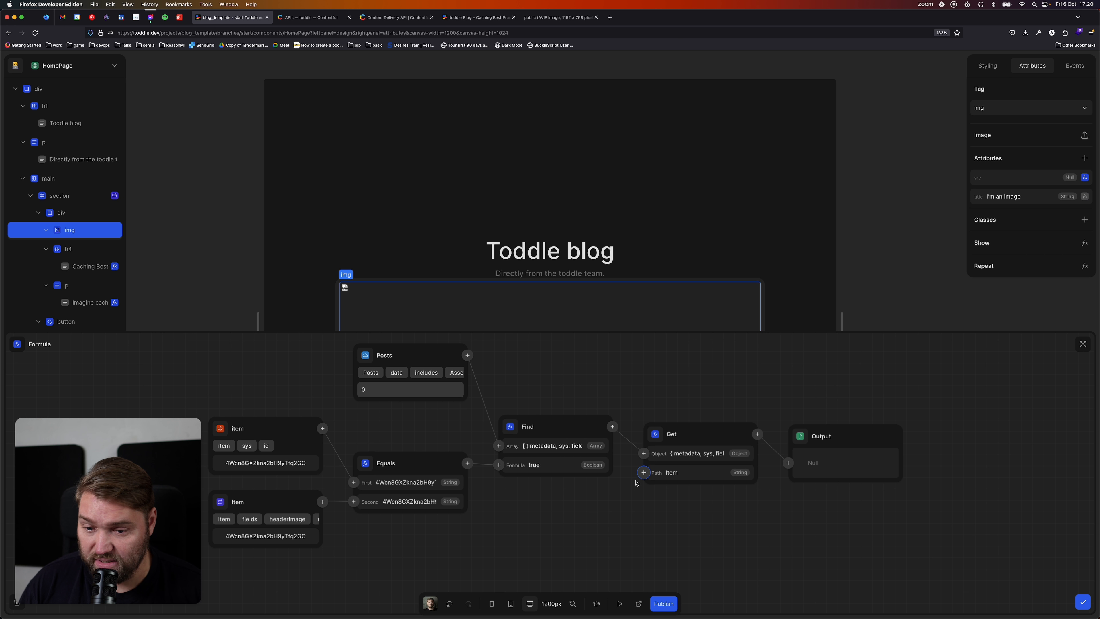
{"action": "left_click", "coordinate": [643, 472]}
{"action": "type", "text": "arra"}
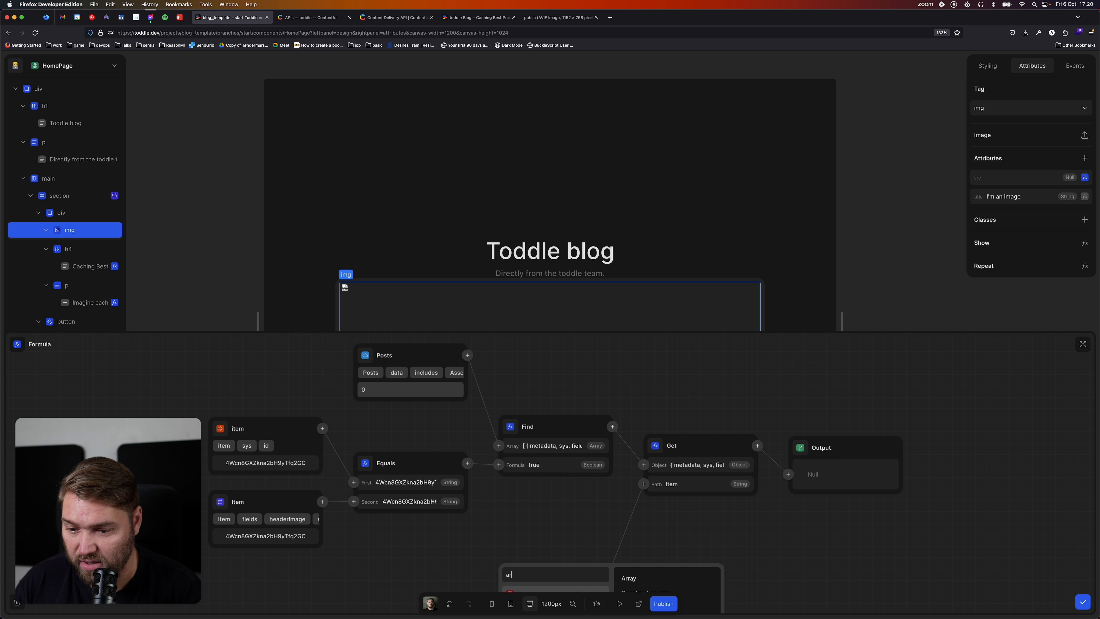
{"action": "key", "text": "Return"}
{"action": "scroll", "coordinate": [529, 494], "scroll_direction": "down", "scroll_amount": 4}
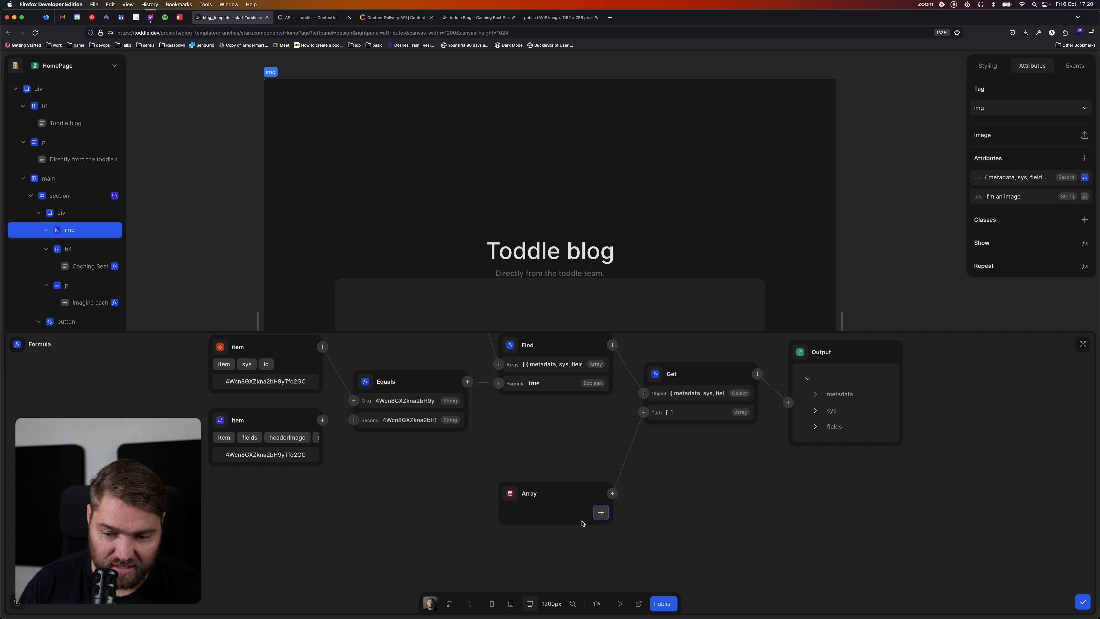
Fill the Get path array with fields, file and url, and save the image's src formula.
{"action": "left_click", "coordinate": [600, 513]}
{"action": "type", "text": "fields"}
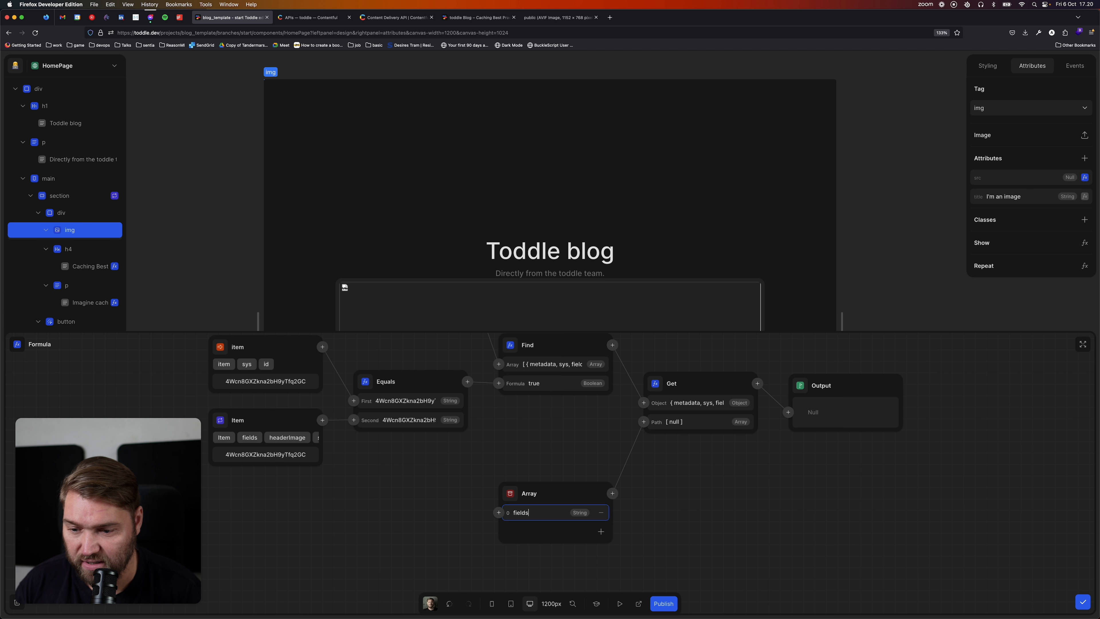
{"action": "key", "text": "Tab"}
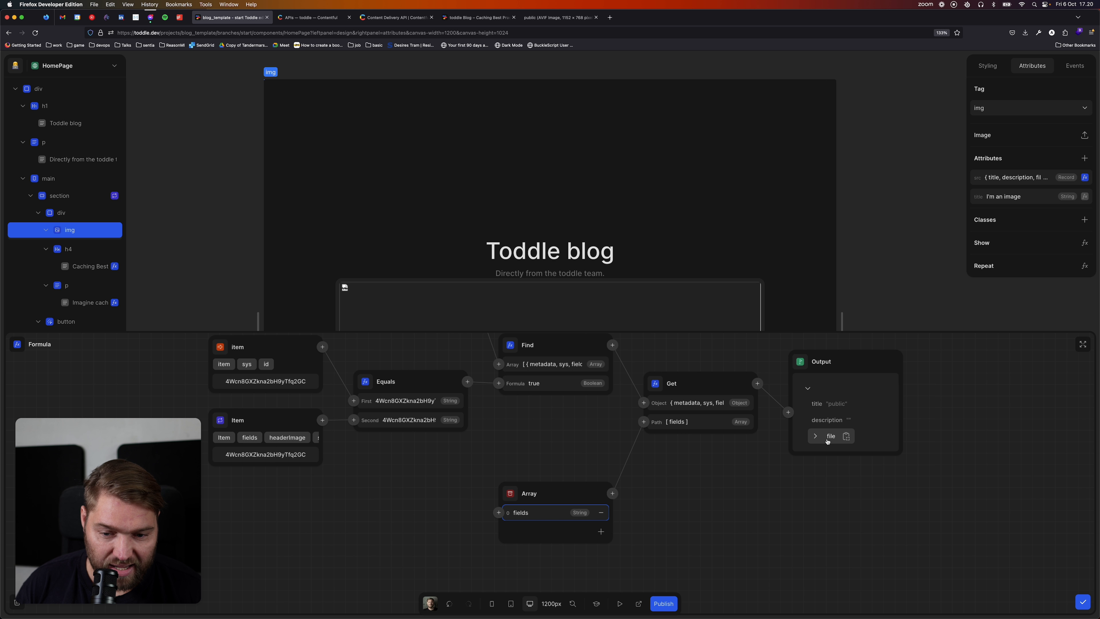
{"action": "left_click", "coordinate": [815, 435]}
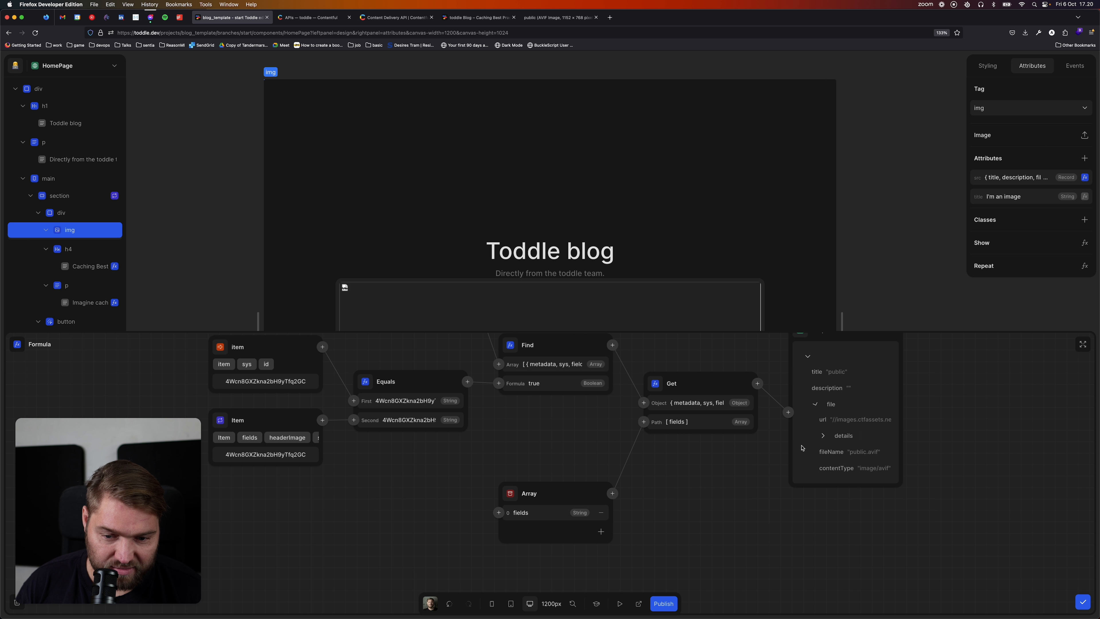
{"action": "left_click", "coordinate": [600, 531]}
{"action": "type", "text": "file"}
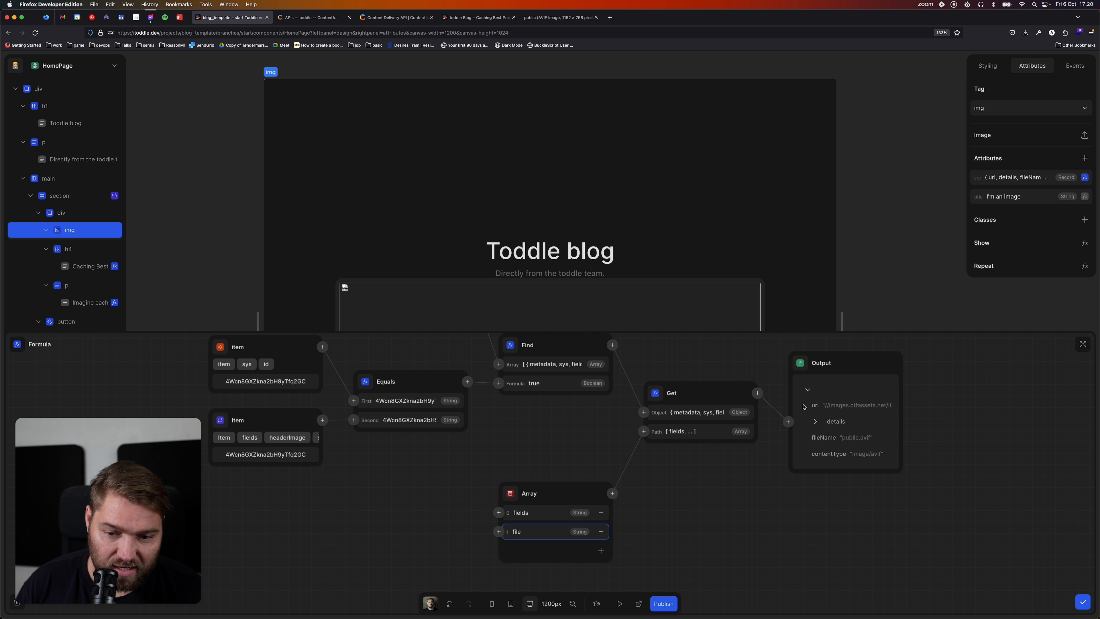
{"action": "left_click", "coordinate": [600, 550]}
{"action": "type", "text": "ur"}
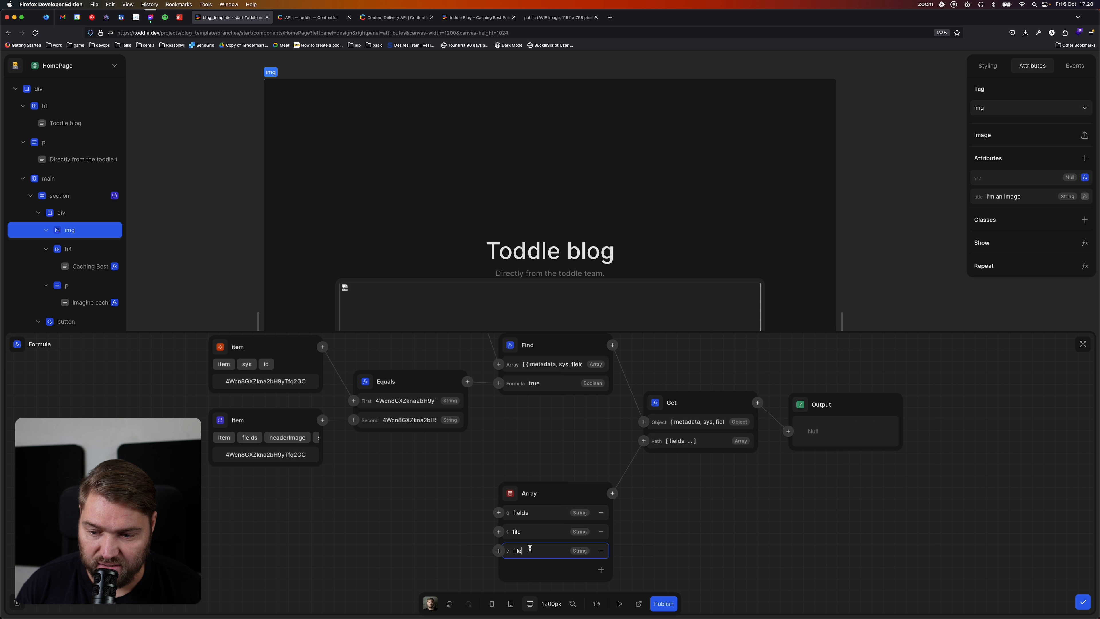
{"action": "type", "text": "l"}
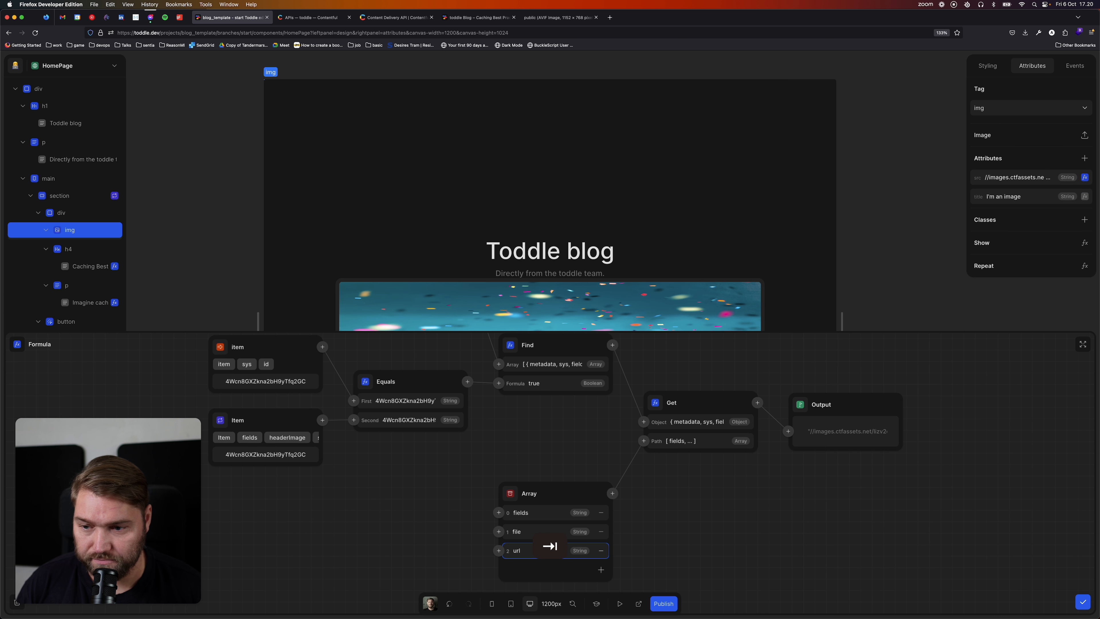
{"action": "left_click", "coordinate": [1082, 601]}
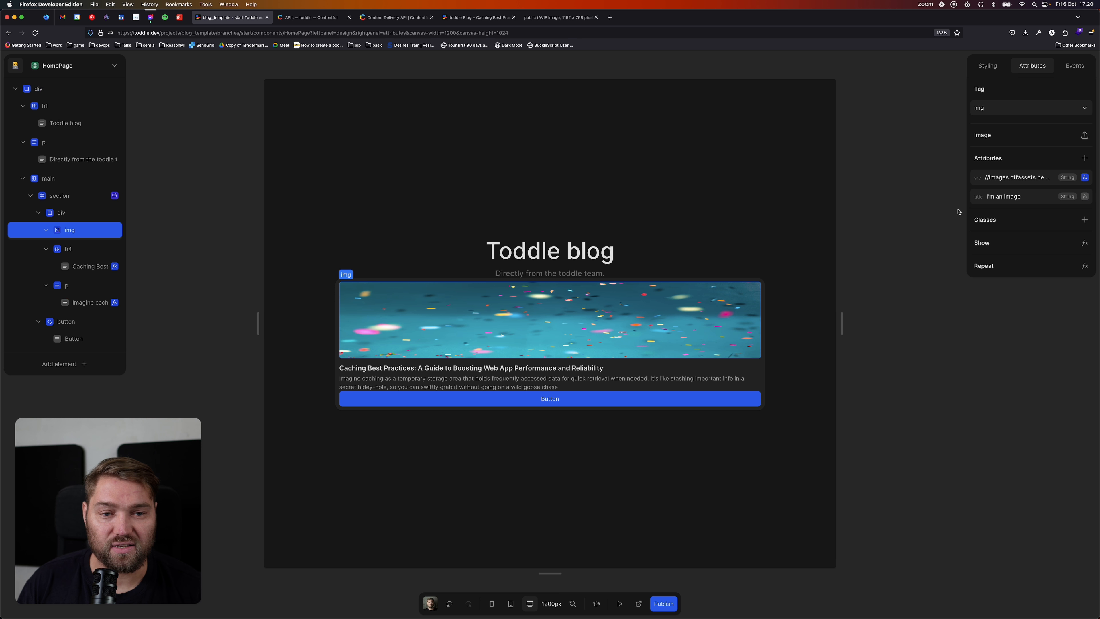
Reopen the image's src formula in full-screen view and review its complete node graph.
{"action": "left_click", "coordinate": [1084, 177]}
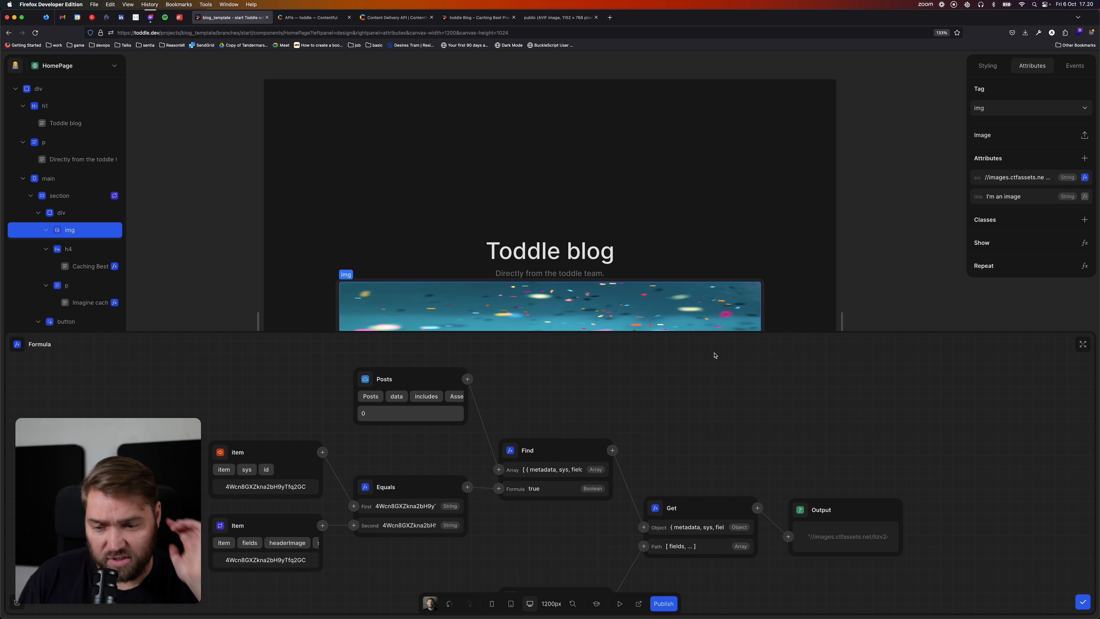
{"action": "left_click", "coordinate": [1083, 344]}
{"action": "scroll", "coordinate": [491, 277], "scroll_direction": "down", "scroll_amount": 2}
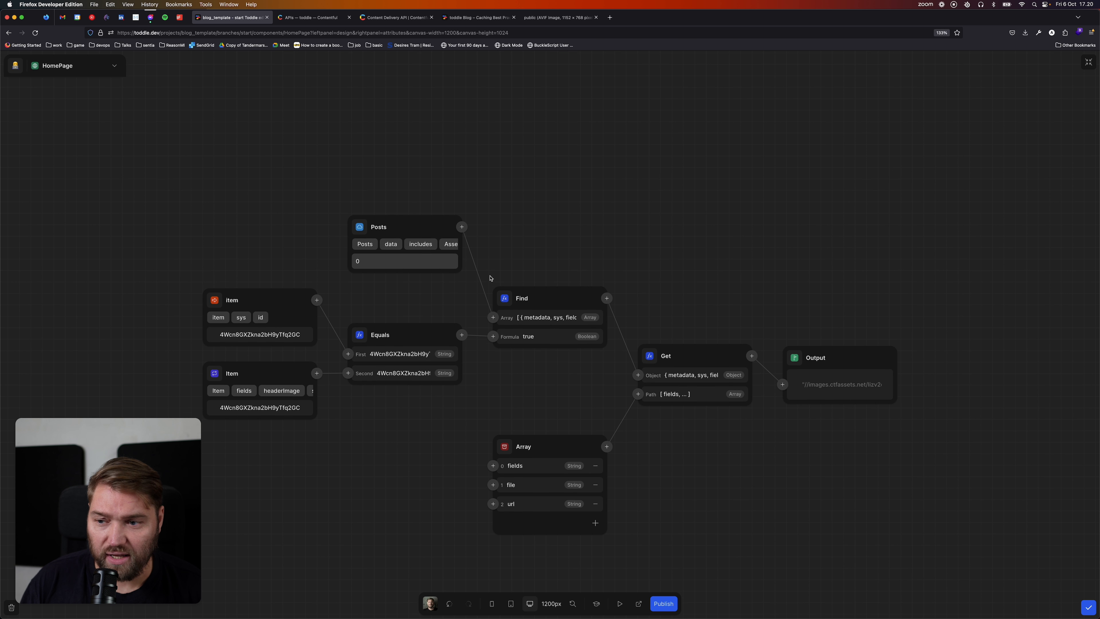
{"action": "scroll", "coordinate": [491, 277], "scroll_direction": "down", "scroll_amount": 1}
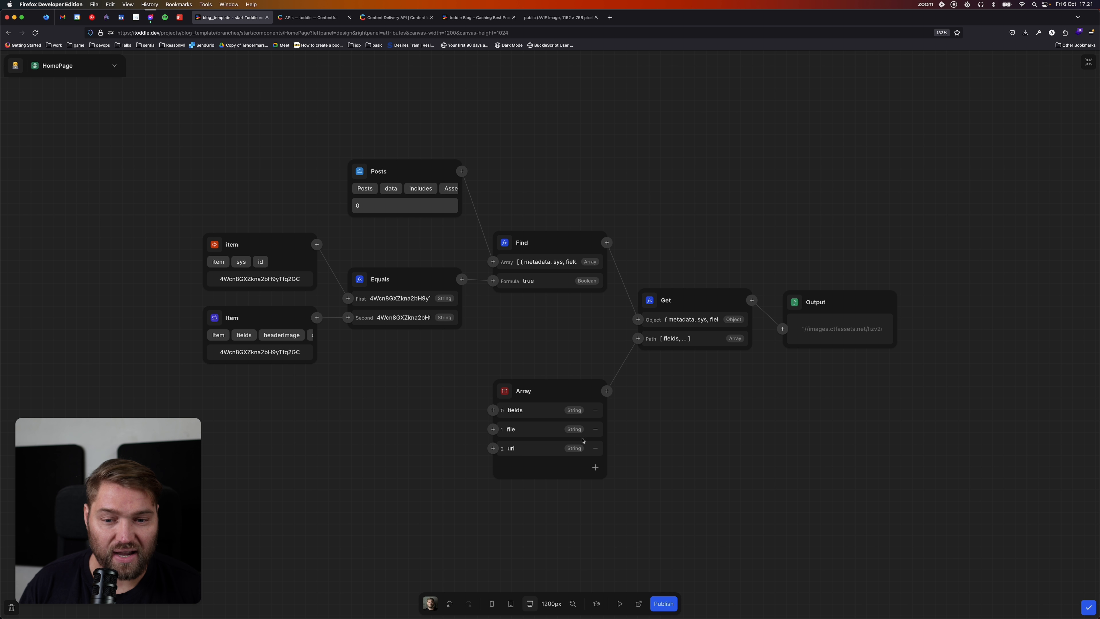
Save the image's src formula and open the img element's styling.
{"action": "left_click", "coordinate": [1088, 607]}
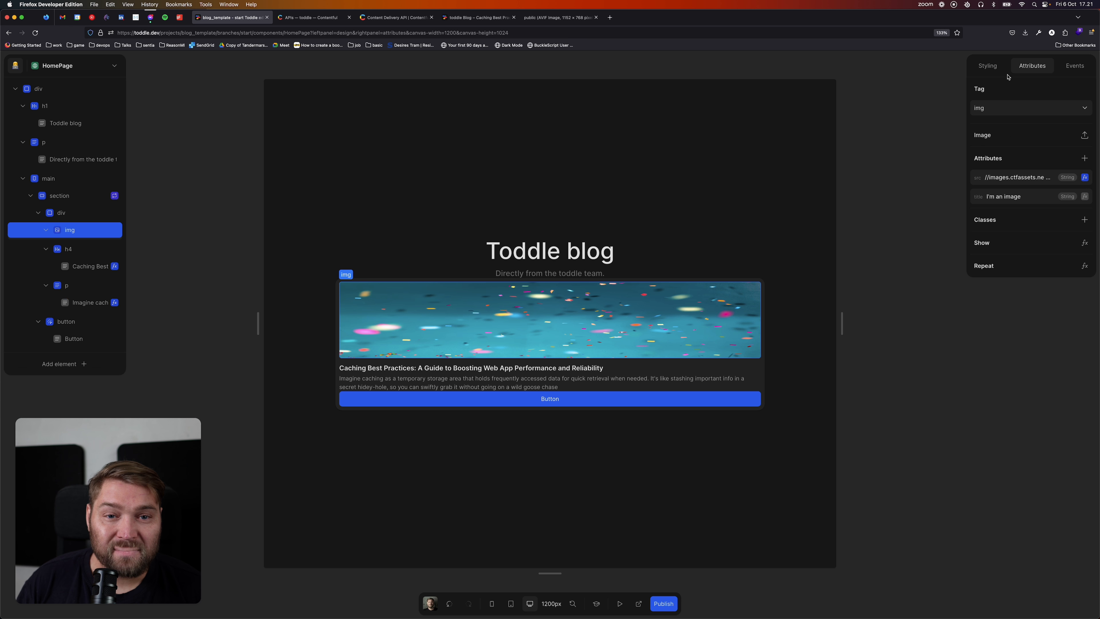
{"action": "left_click", "coordinate": [998, 70]}
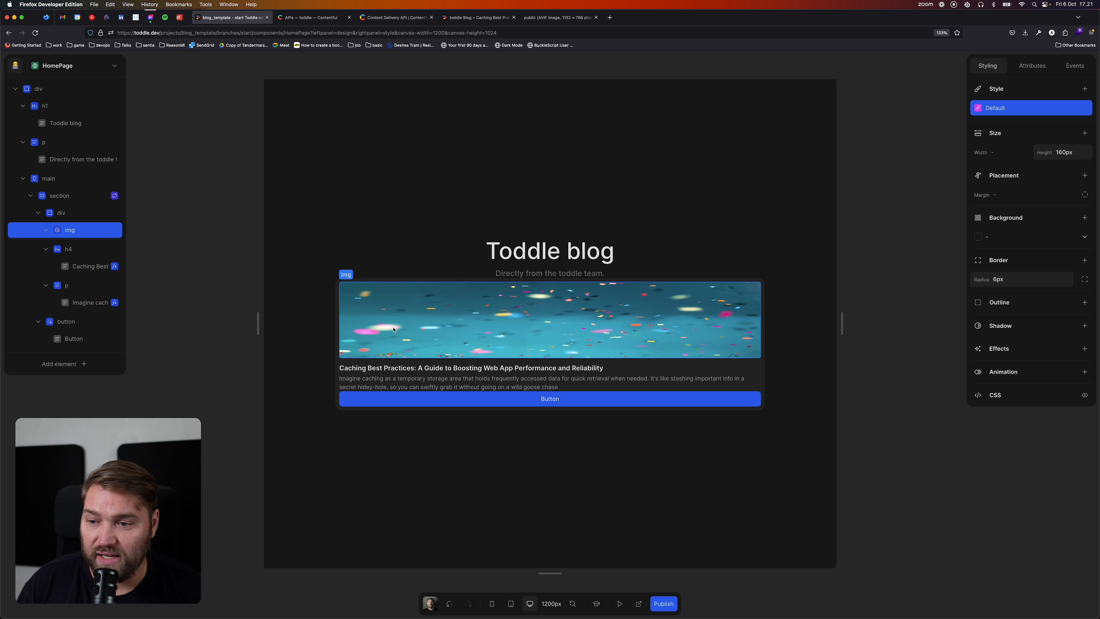
Clear the header image's height to preview it at its natural proportions, and restore the height to 160px.
{"action": "left_click", "coordinate": [1073, 153]}
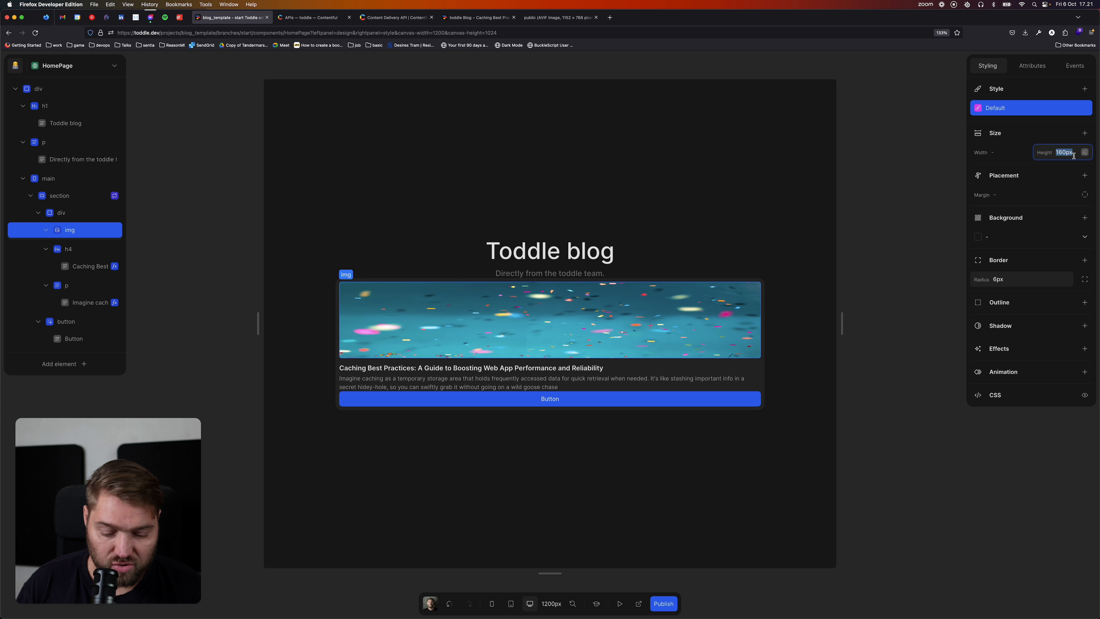
{"action": "key", "text": "BackSpace"}
{"action": "key", "text": "Tab"}
{"action": "left_click", "coordinate": [896, 262]}
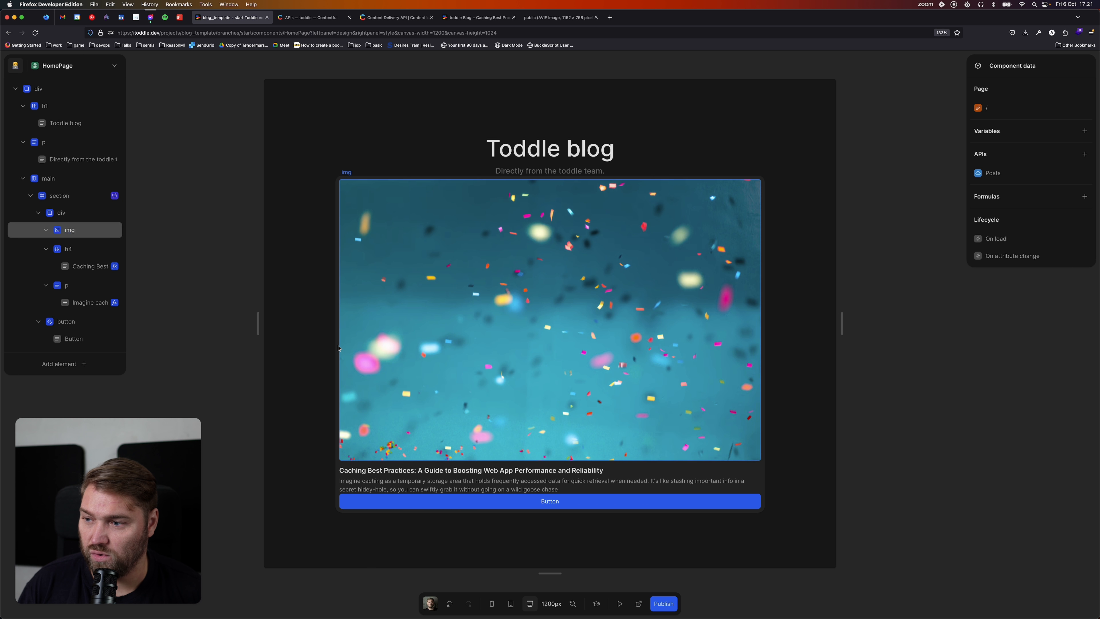
{"action": "left_click", "coordinate": [419, 346]}
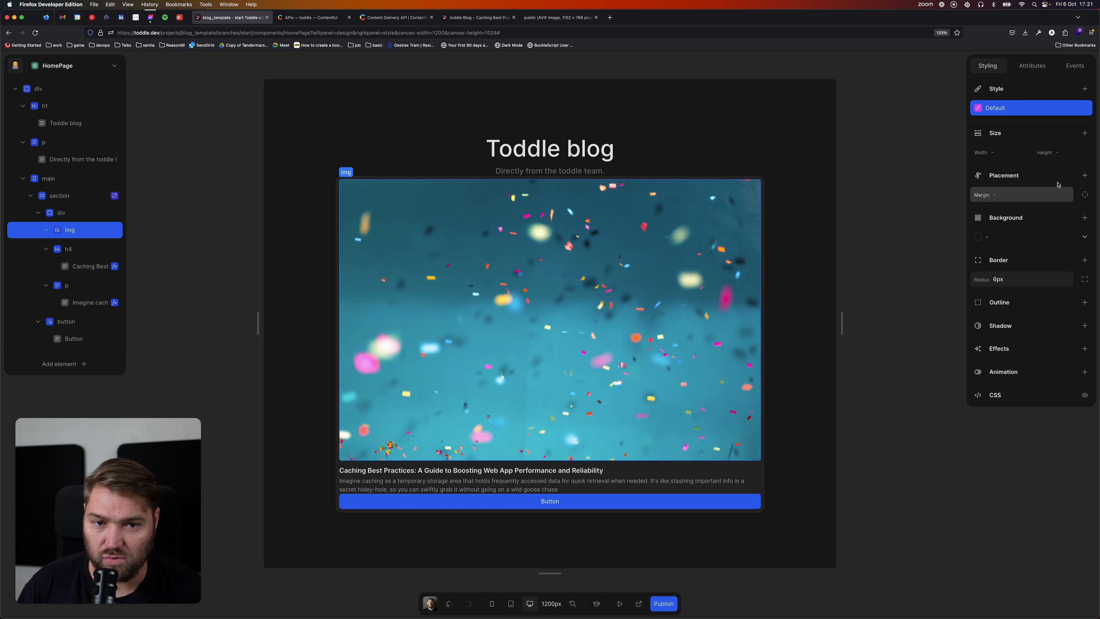
{"action": "left_click", "coordinate": [1066, 152]}
{"action": "type", "text": "160px"}
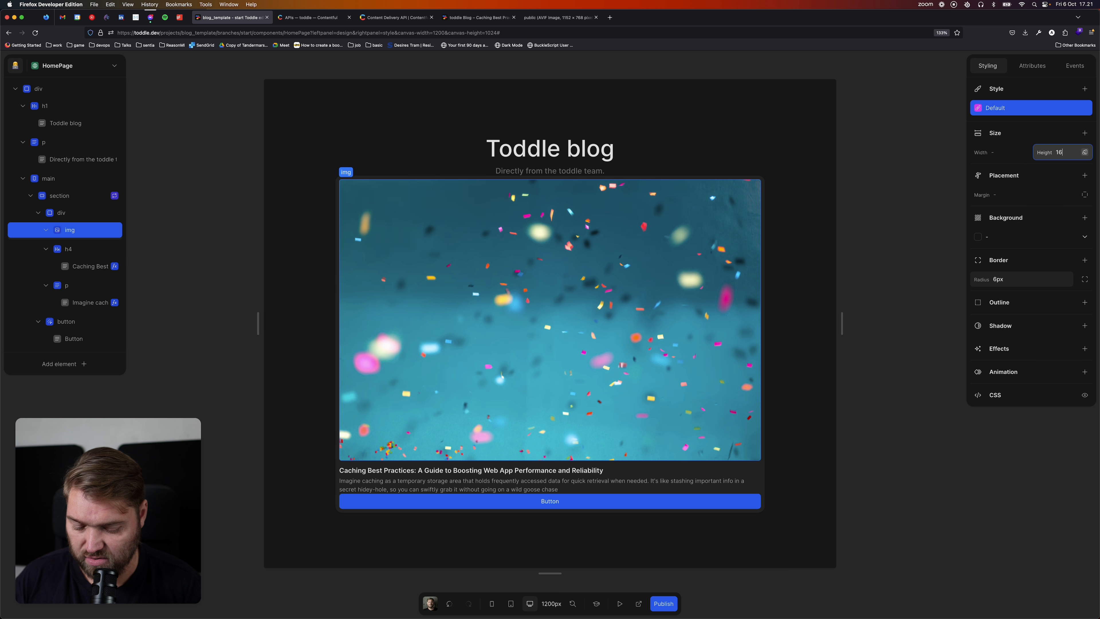
{"action": "key", "text": "Tab"}
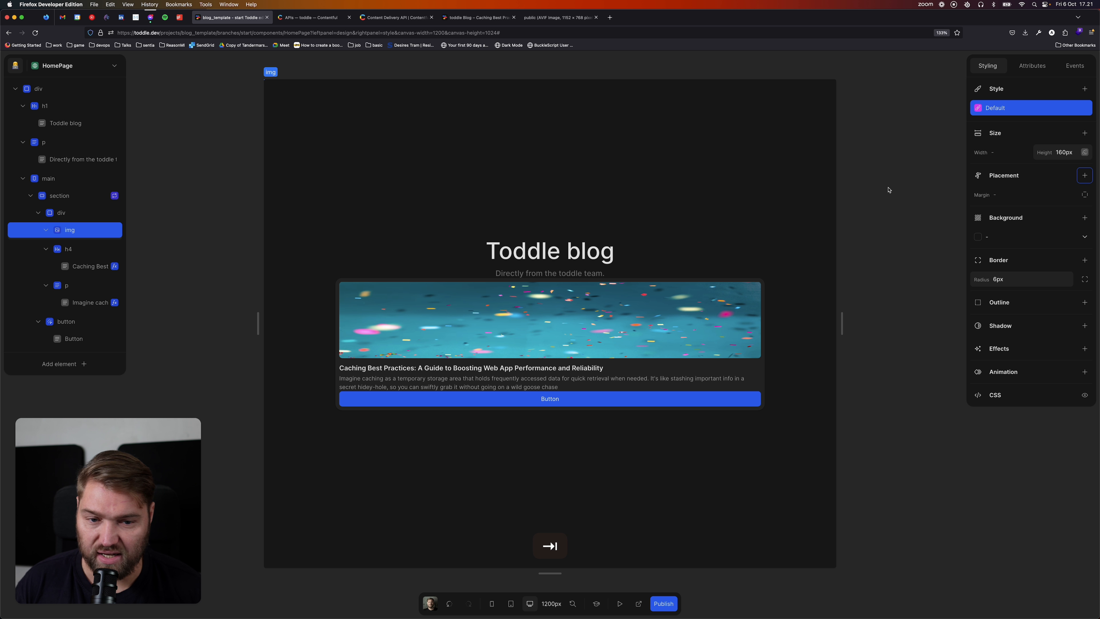
Add the custom CSS declaration object-fit: cover to the header image.
{"action": "left_click", "coordinate": [1085, 395]}
{"action": "left_click", "coordinate": [1031, 430]}
{"action": "key", "text": "Return"}
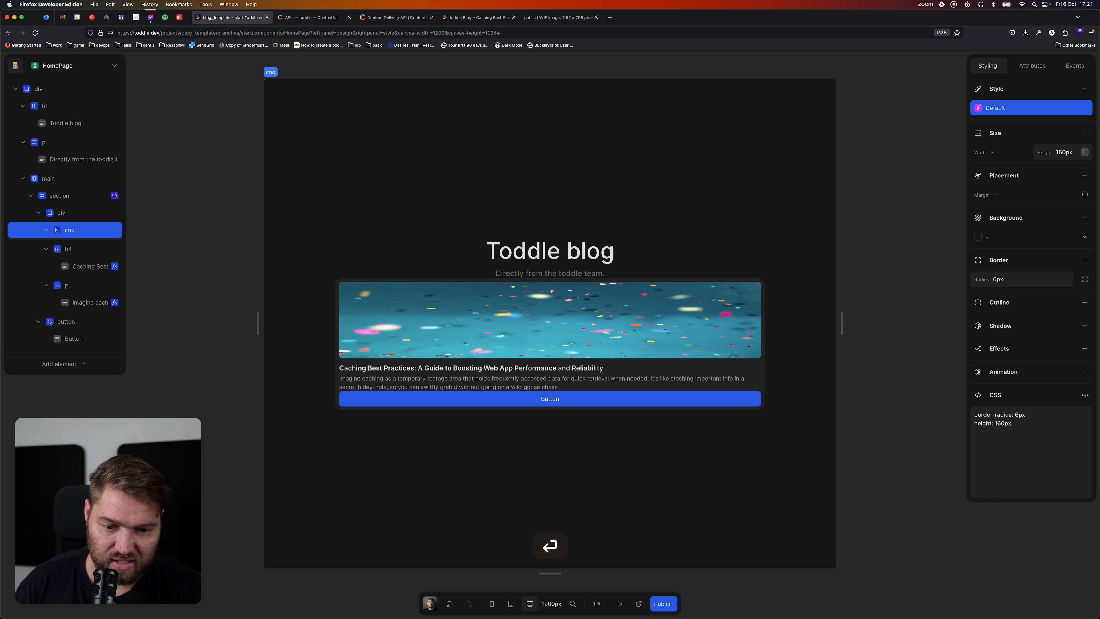
{"action": "type", "text": "object-fit:"}
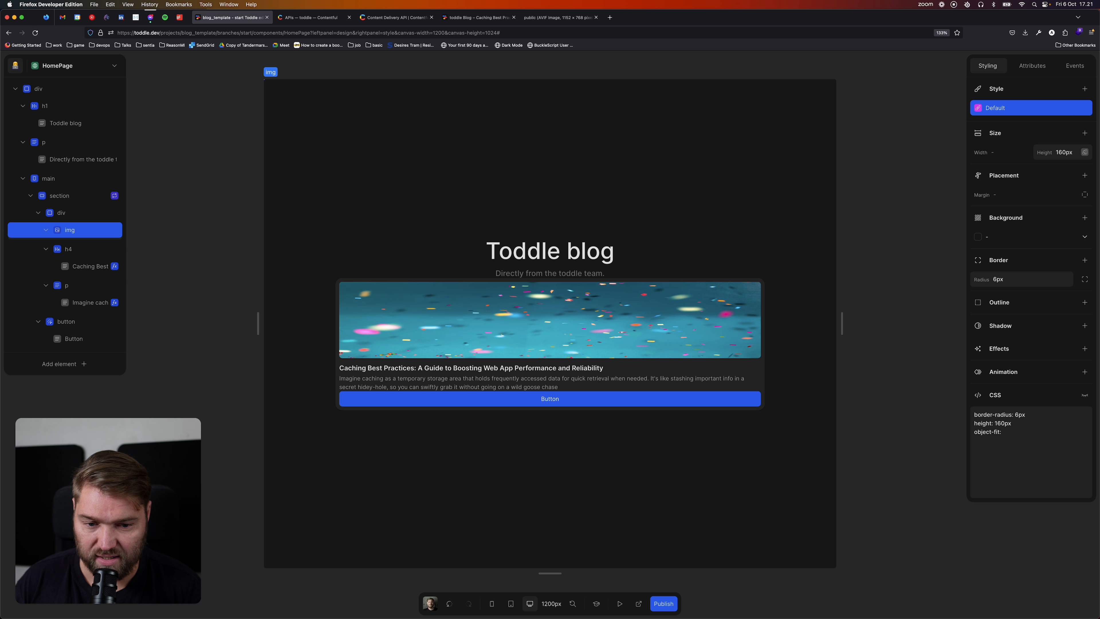
{"action": "type", "text": " cover"}
{"action": "key", "text": "Return"}
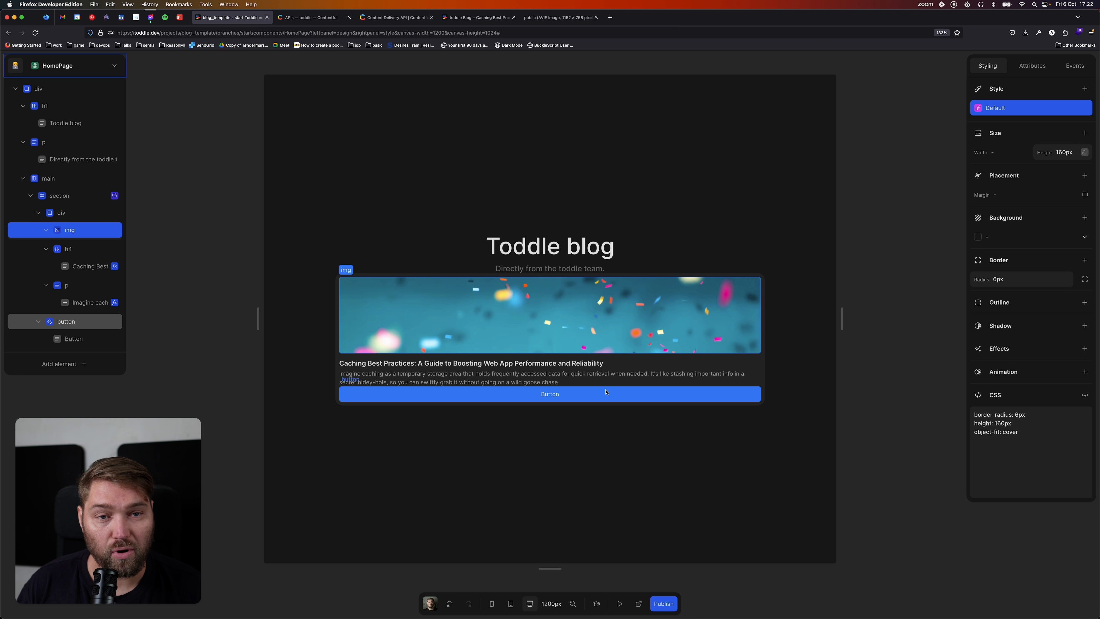
{"action": "left_click", "coordinate": [1085, 395]}
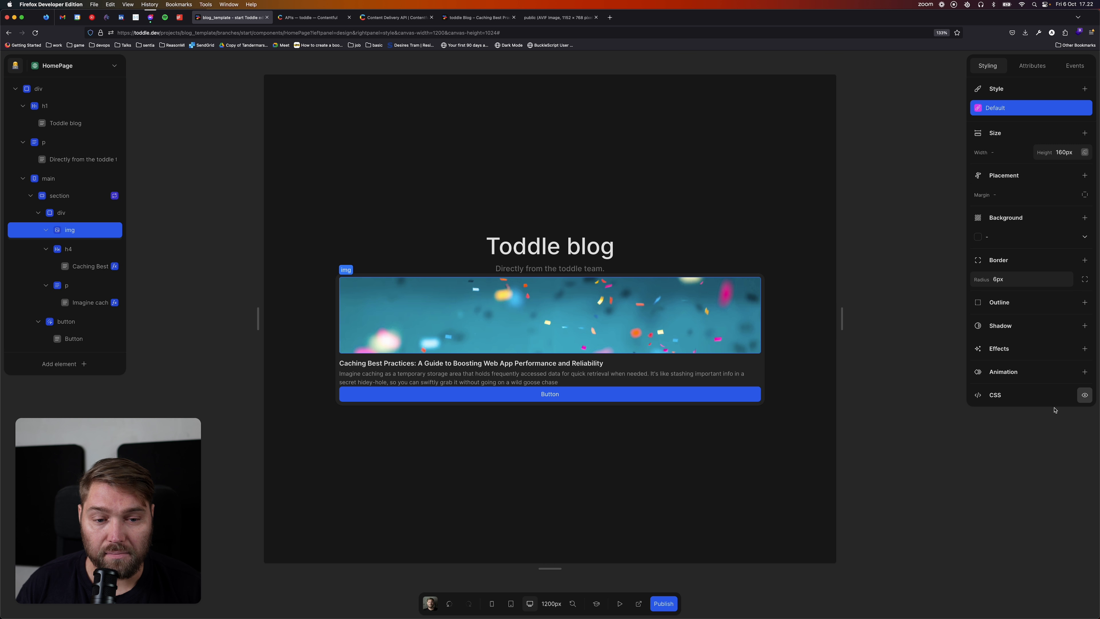
Change the tag of the card's button element to a.
{"action": "left_click", "coordinate": [79, 320]}
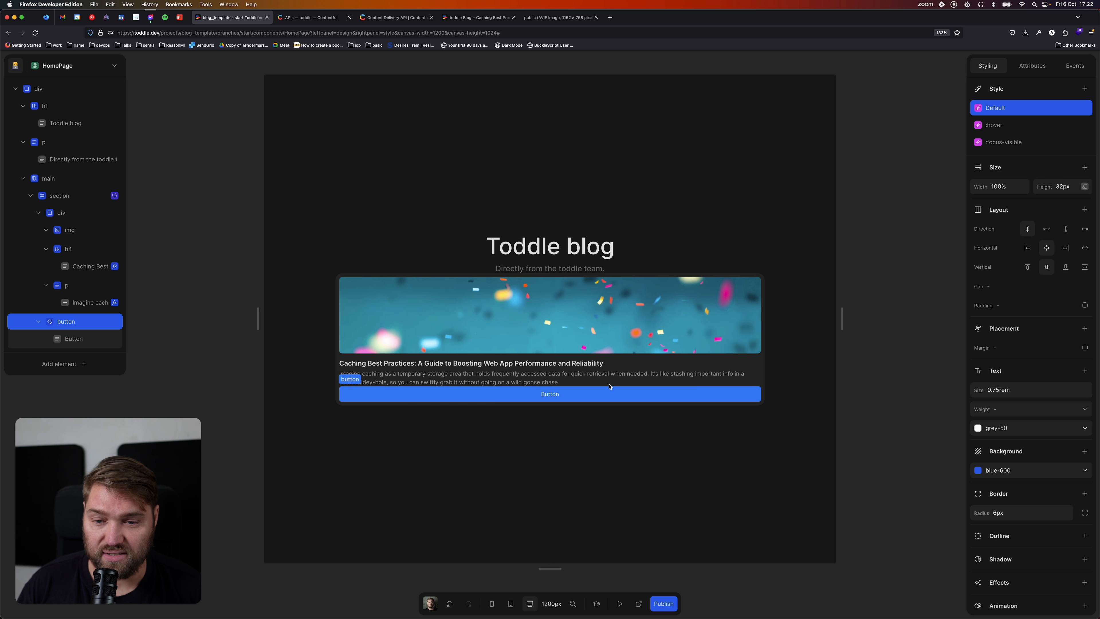
{"action": "left_click", "coordinate": [1033, 65]}
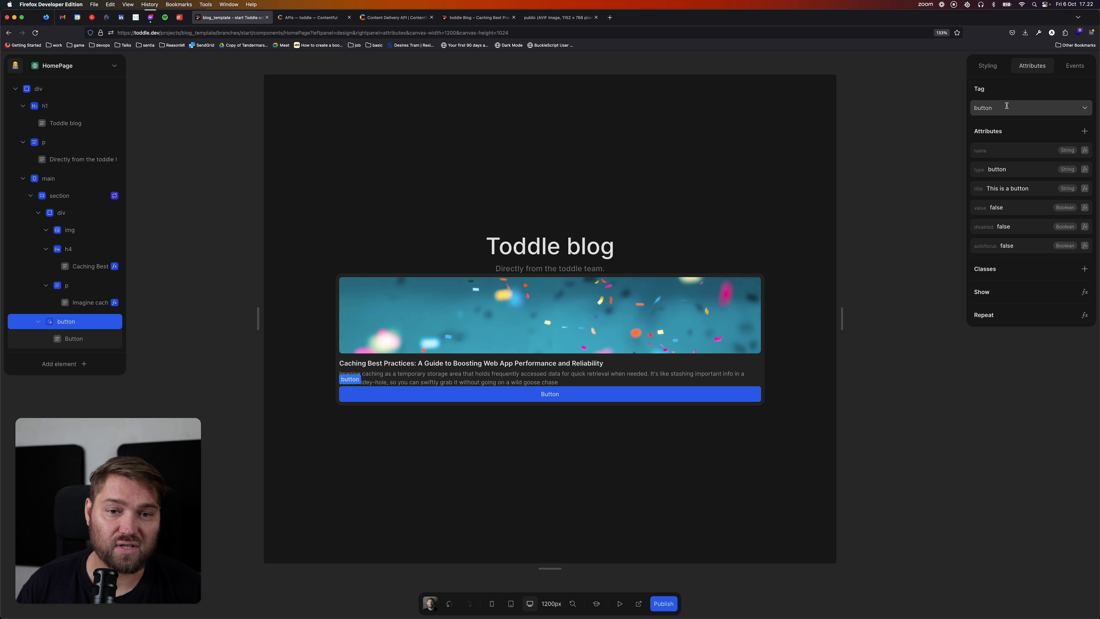
{"action": "left_click", "coordinate": [1006, 107]}
{"action": "type", "text": "a"}
{"action": "key", "text": "Return"}
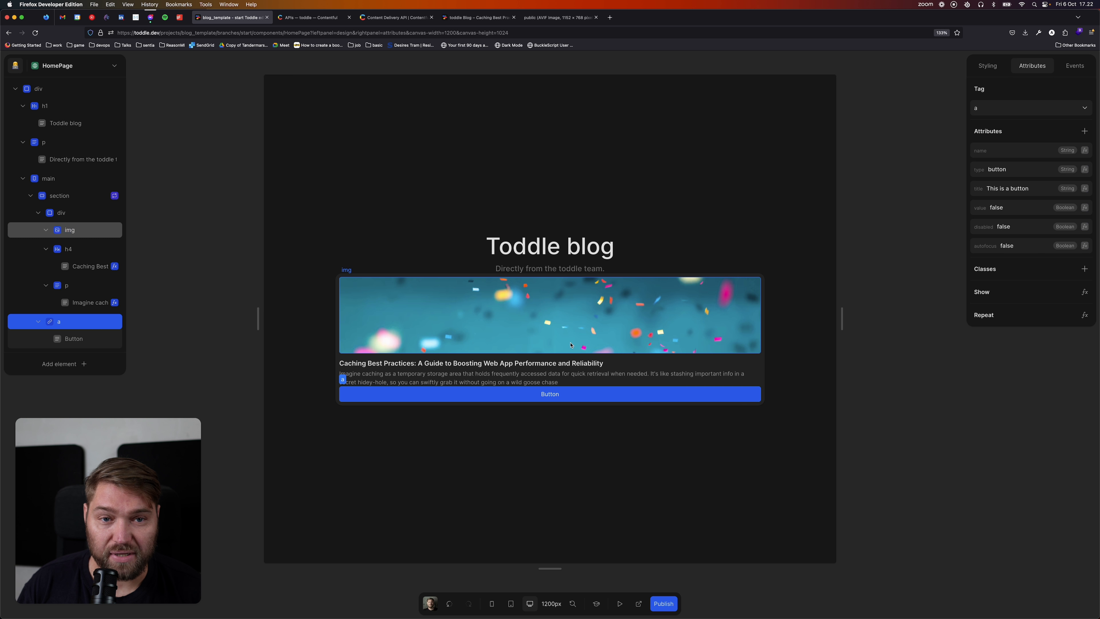
Change the text of the card's link from the default label to Read.
{"action": "left_click", "coordinate": [87, 338]}
{"action": "left_click", "coordinate": [978, 144]}
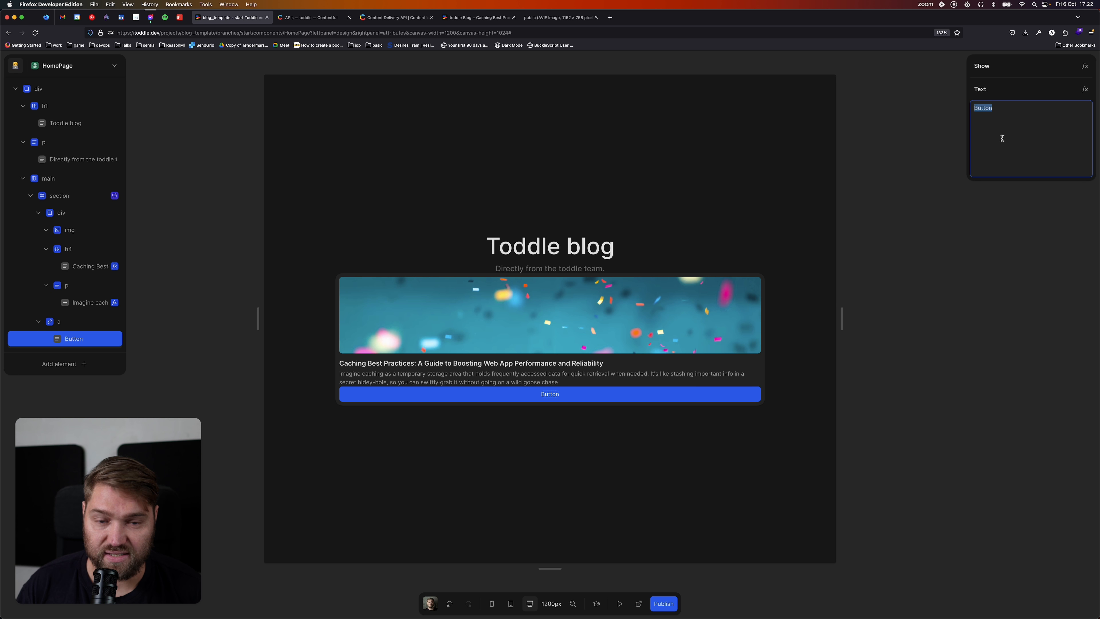
{"action": "key", "text": "super+a"}
{"action": "type", "text": "Read"}
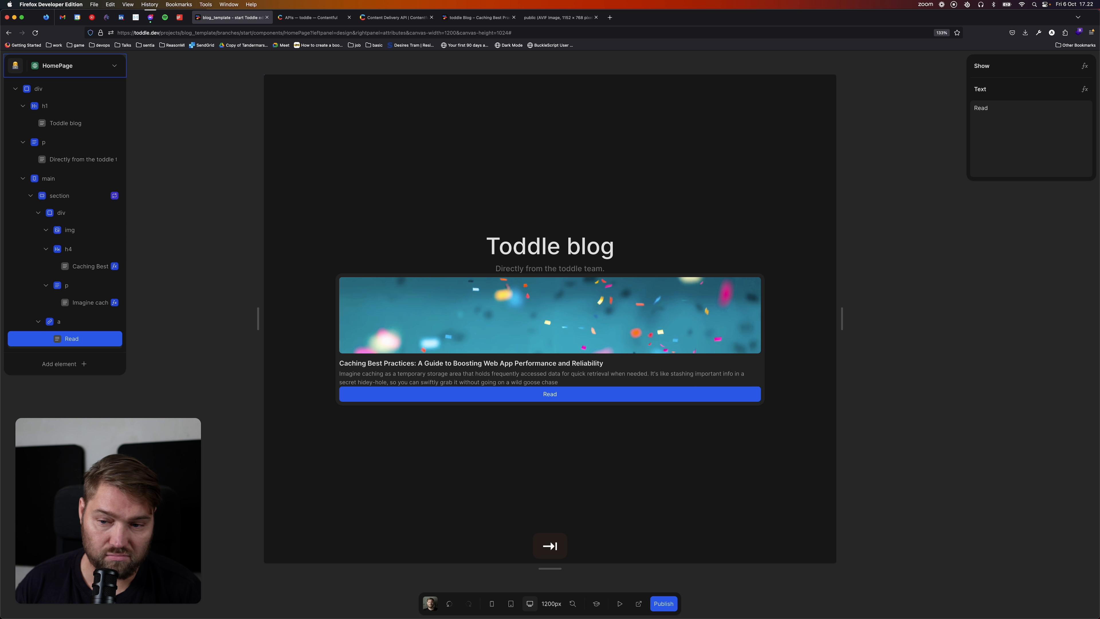
{"action": "left_click", "coordinate": [364, 266]}
Add an href attribute to the card's a element.
{"action": "left_click", "coordinate": [89, 322]}
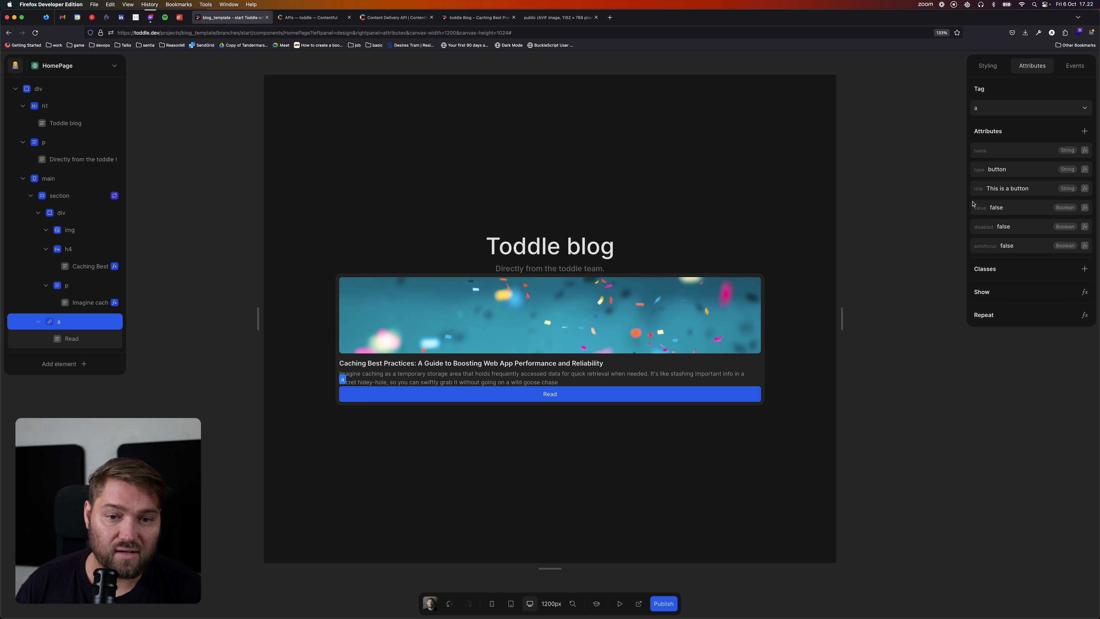
{"action": "left_click", "coordinate": [1084, 131]}
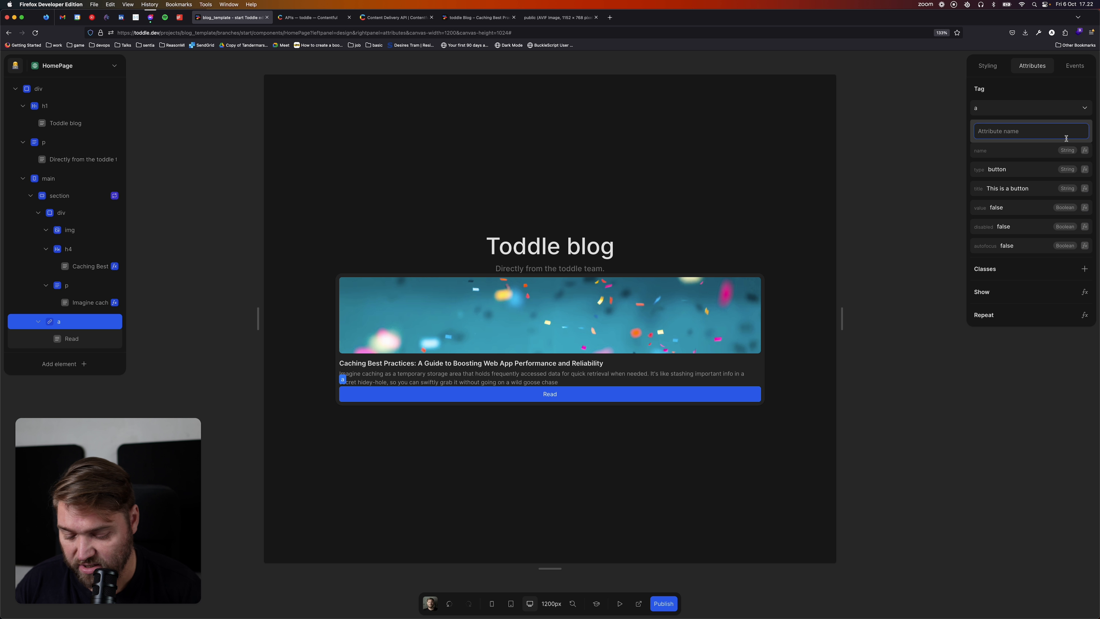
{"action": "type", "text": "href"}
{"action": "key", "text": "Return"}
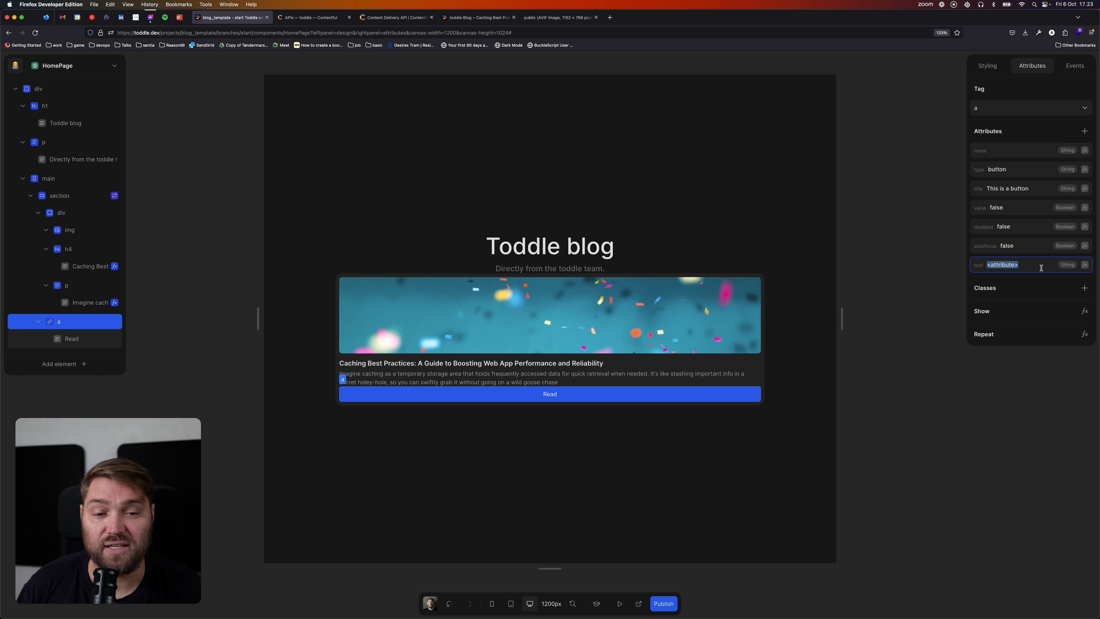
Replace the href value with a Concatenate formula whose first value is /blog/.
{"action": "left_click", "coordinate": [1085, 264]}
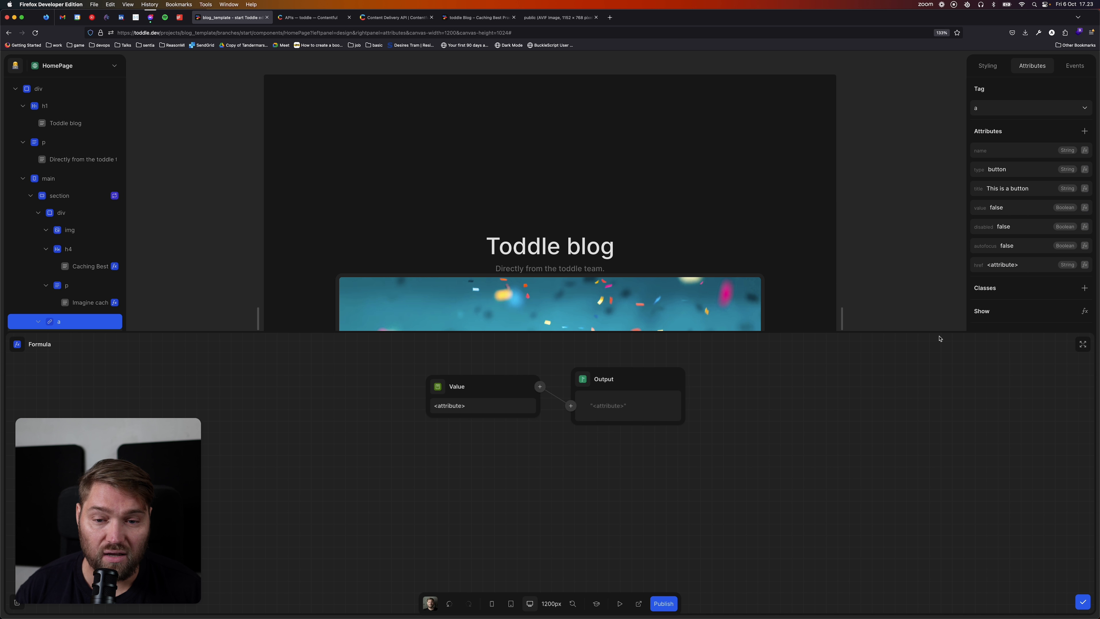
{"action": "left_click", "coordinate": [437, 388]}
{"action": "type", "text": "conca"}
{"action": "key", "text": "Return"}
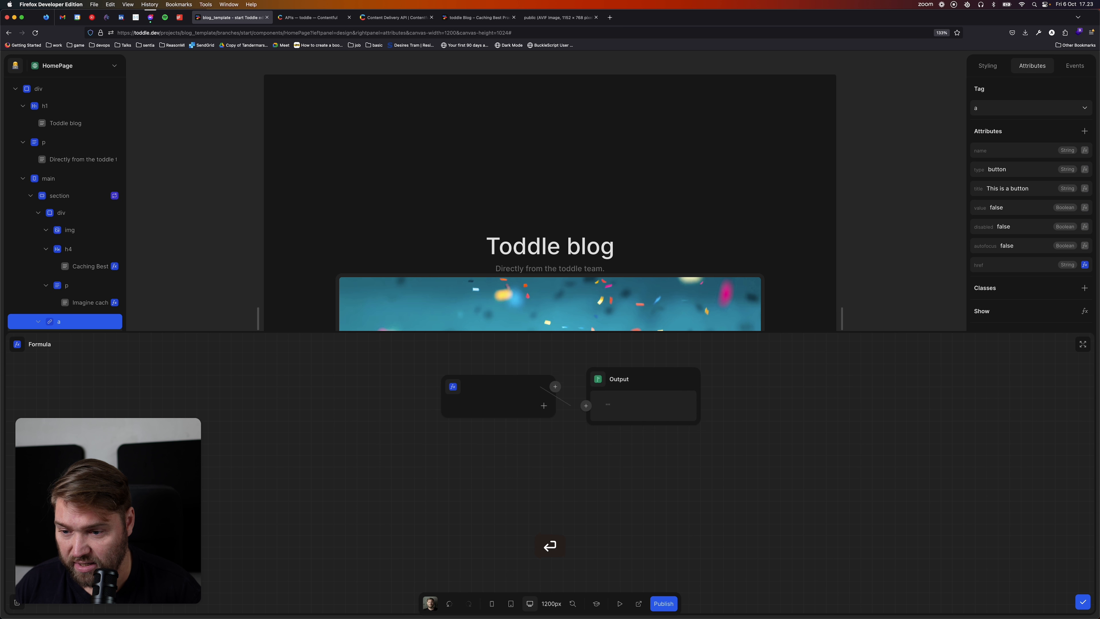
{"action": "key", "text": "Tab"}
{"action": "type", "text": "/"}
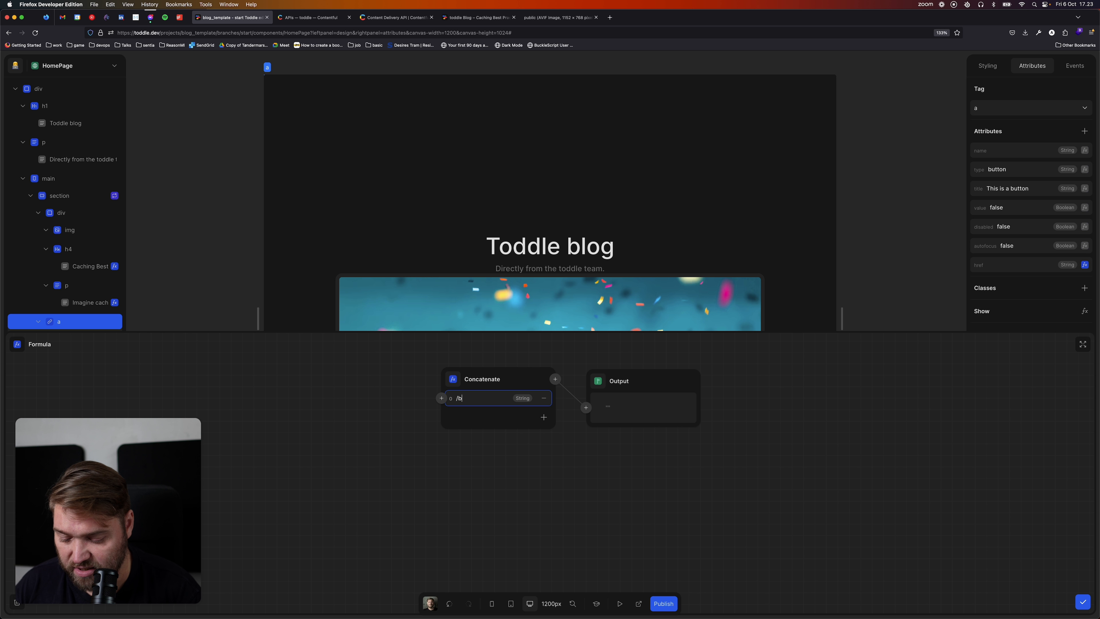
{"action": "type", "text": "blog/"}
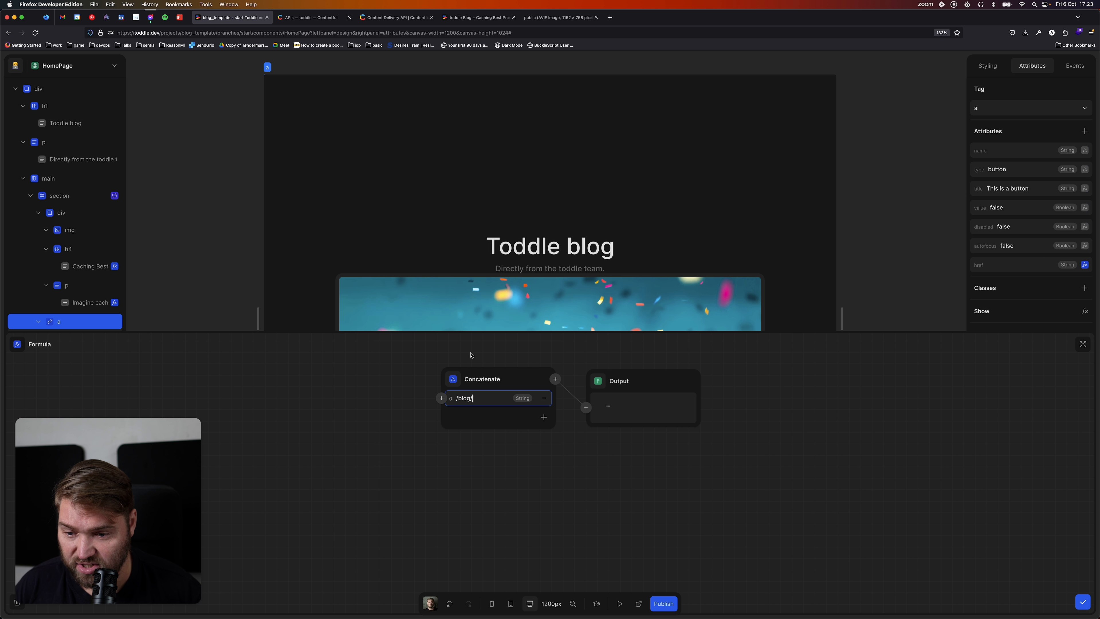
Add a second Concatenate value and connect it to the repeated Item's fields > slug.
{"action": "left_click", "coordinate": [543, 417]}
{"action": "left_click", "coordinate": [441, 417]}
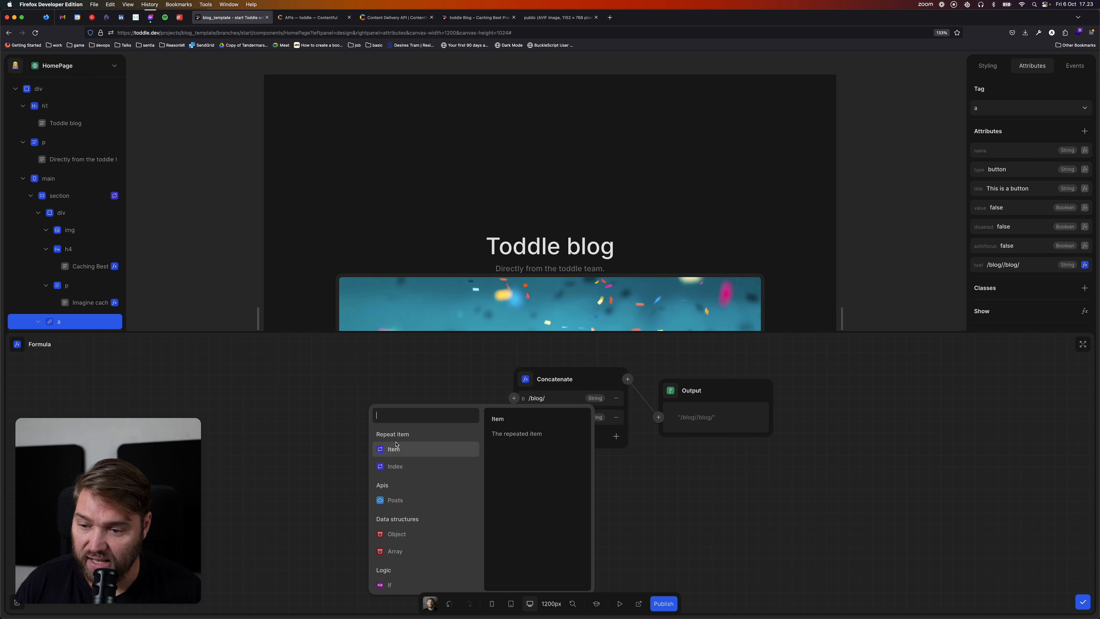
{"action": "left_click", "coordinate": [390, 449]}
{"action": "left_click", "coordinate": [364, 460]}
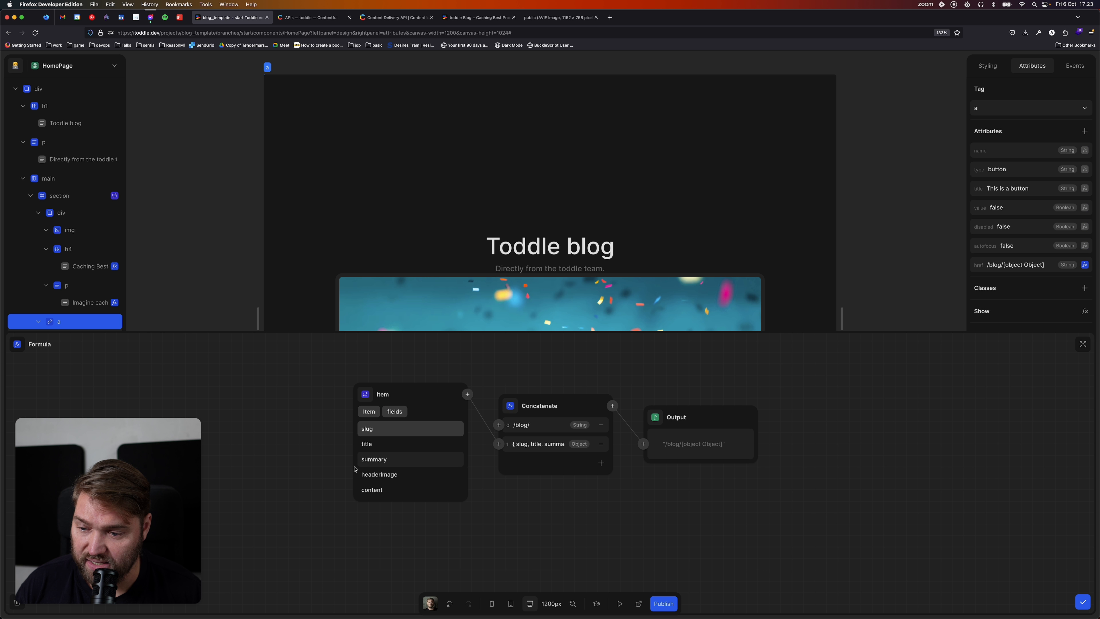
{"action": "left_click", "coordinate": [376, 429]}
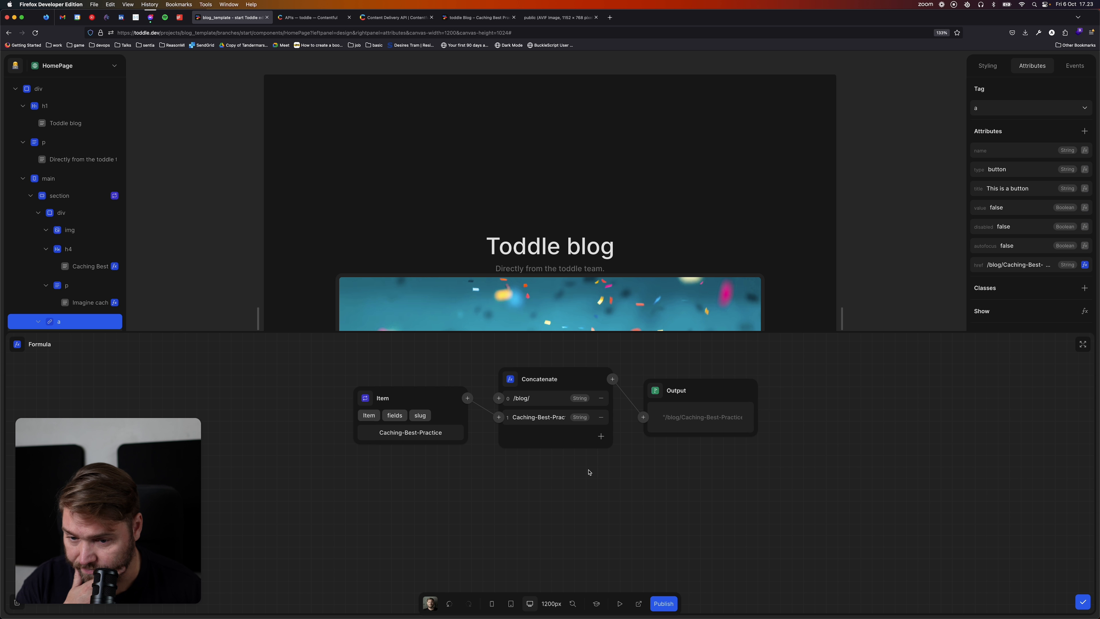